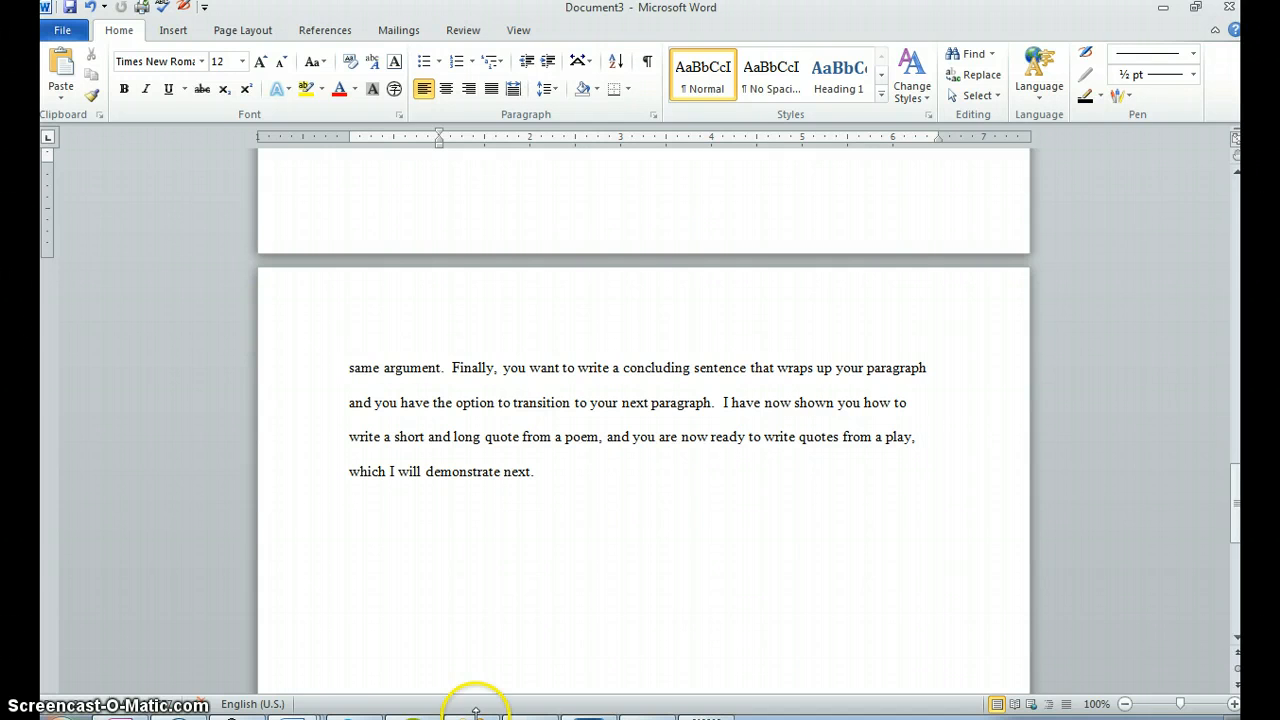
Review the paragraph's indentation and line spacing settings without changing them
{"action": "left_click", "coordinate": [728, 473]}
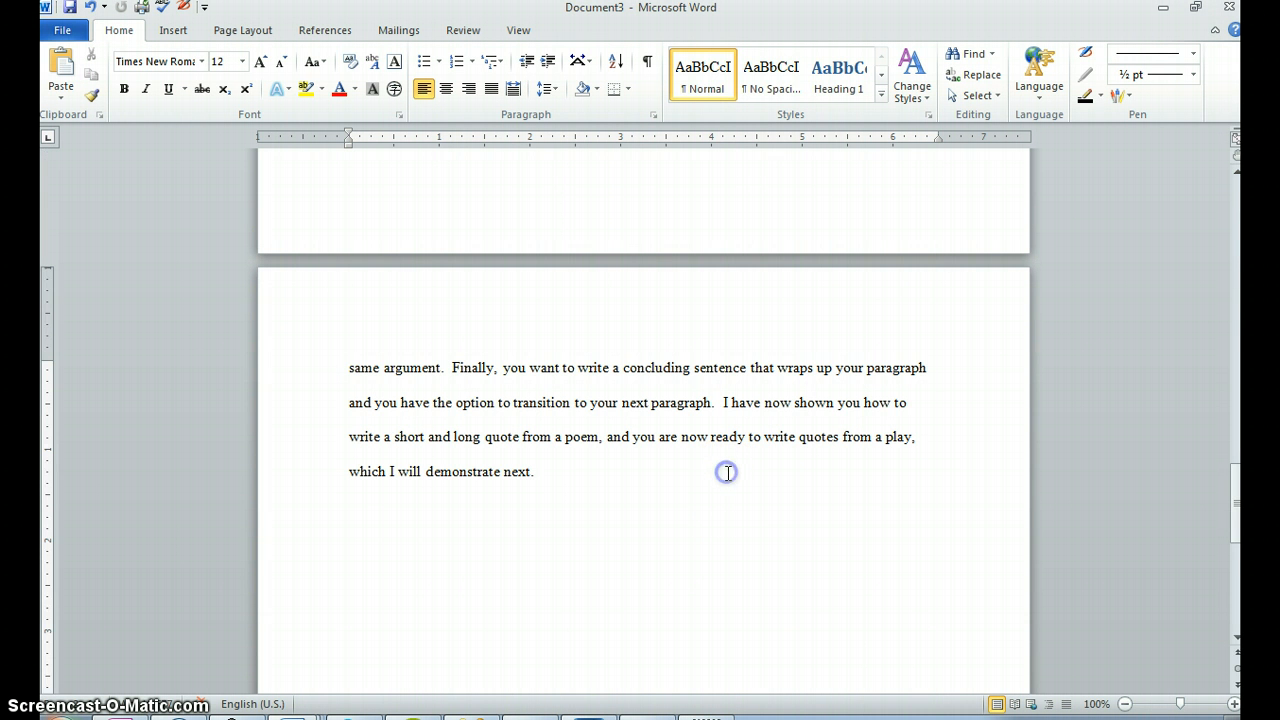
{"action": "left_click_drag", "start_coordinate": [1232, 500], "coordinate": [1235, 220]}
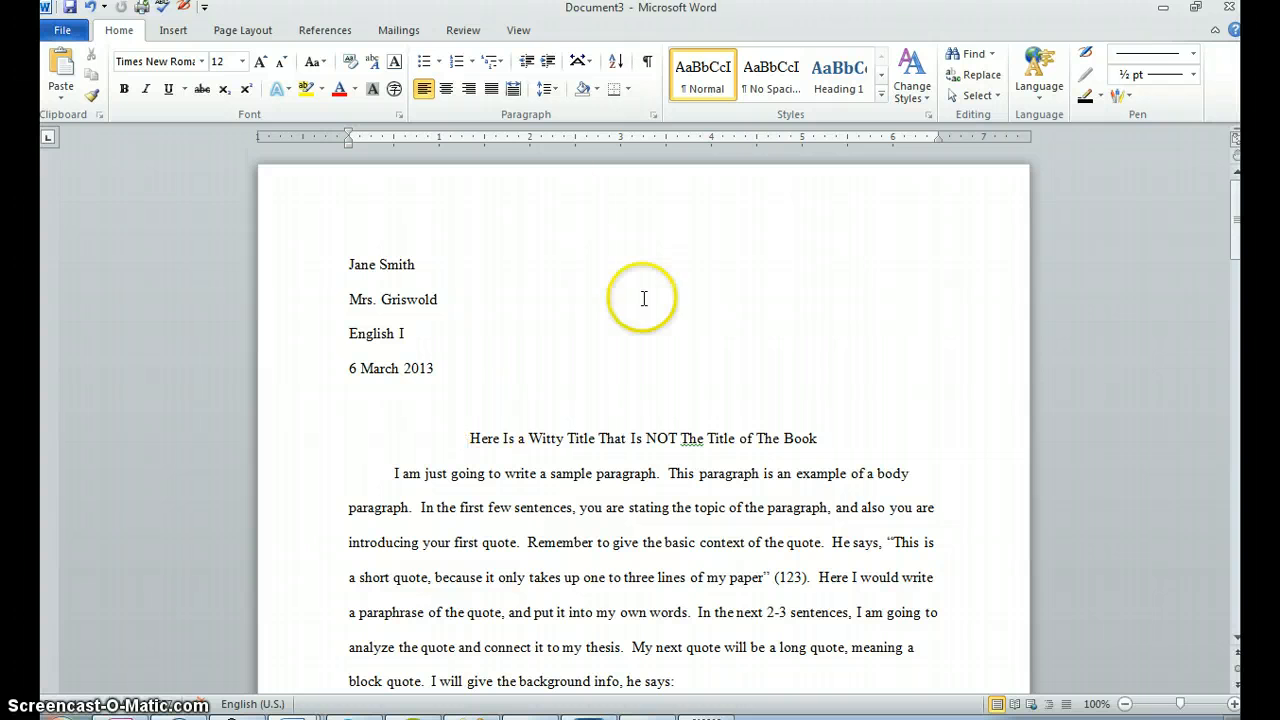
{"action": "left_click", "coordinate": [548, 92]}
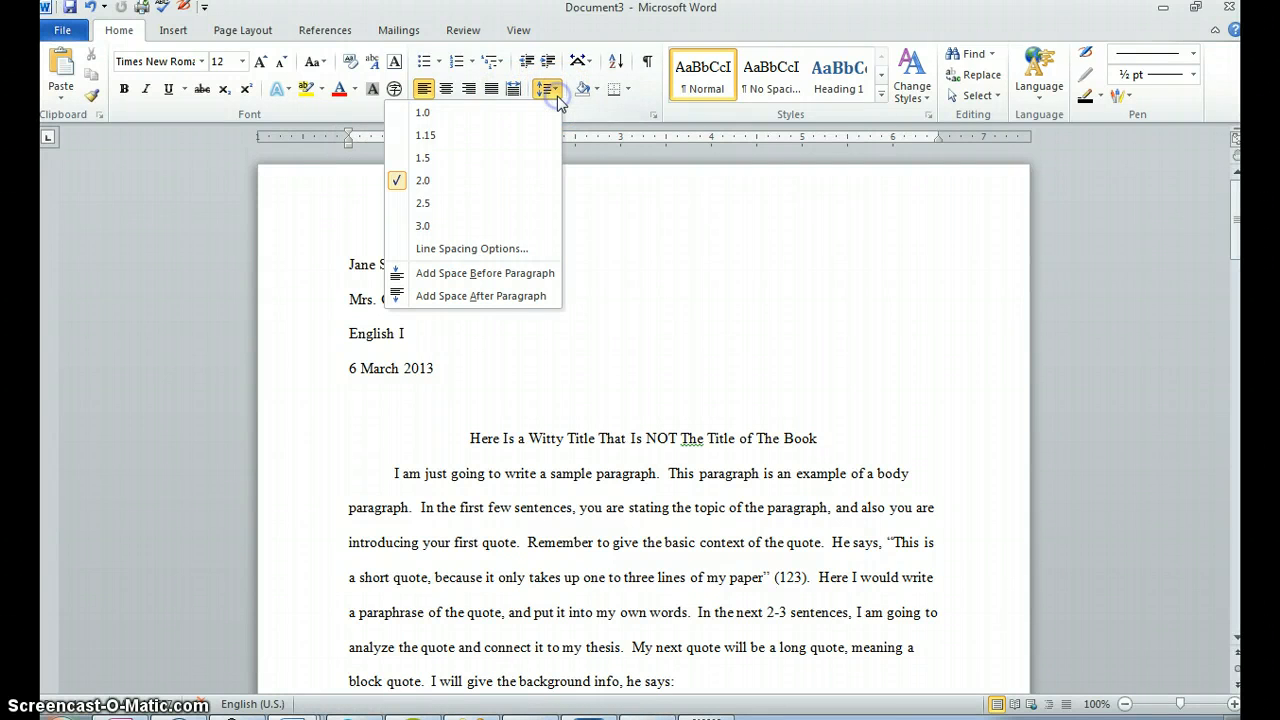
{"action": "left_click", "coordinate": [526, 250]}
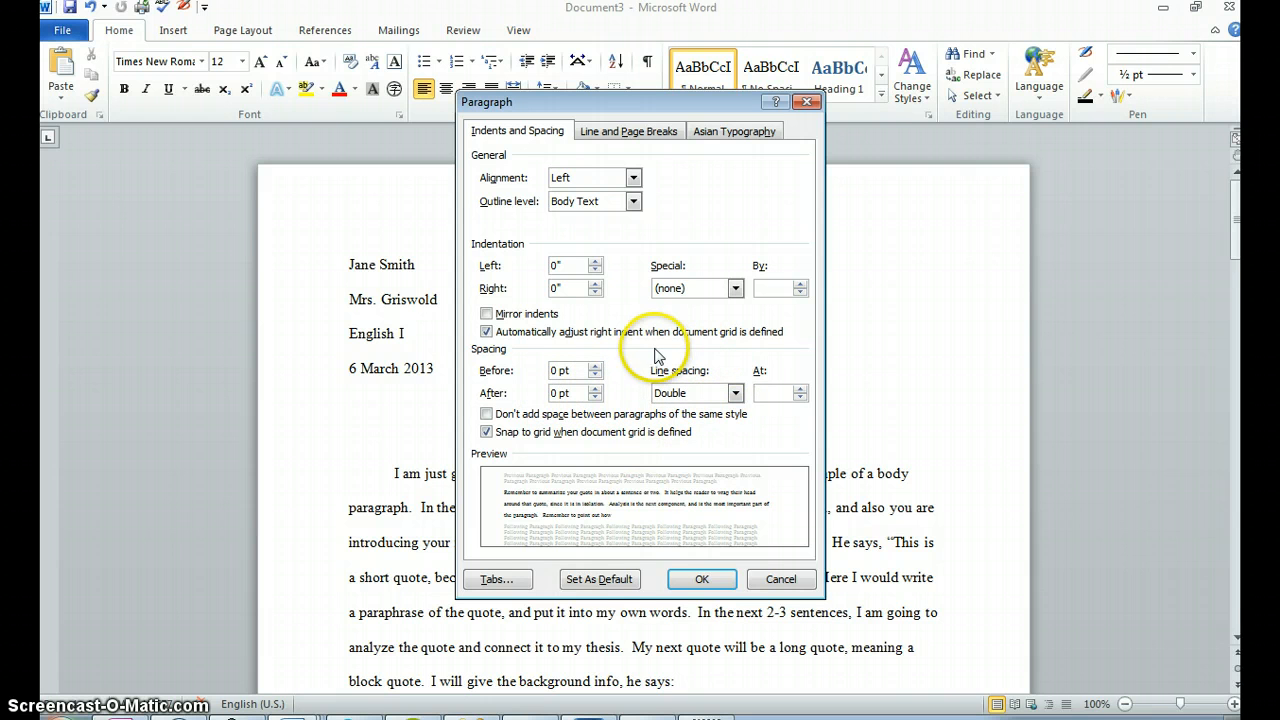
{"action": "left_click", "coordinate": [702, 580]}
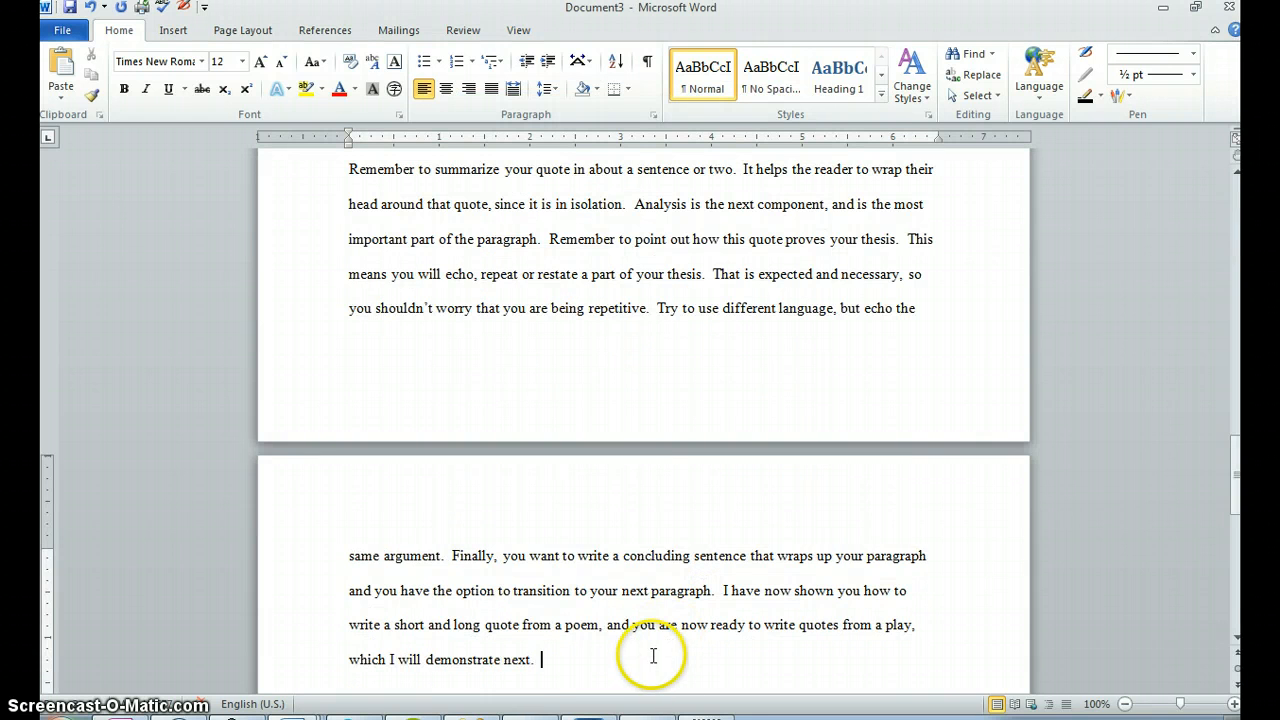
Start a new indented paragraph after the last one with "In this paragraph I am going to demonstrate writing quotes from"
{"action": "key", "text": "Return"}
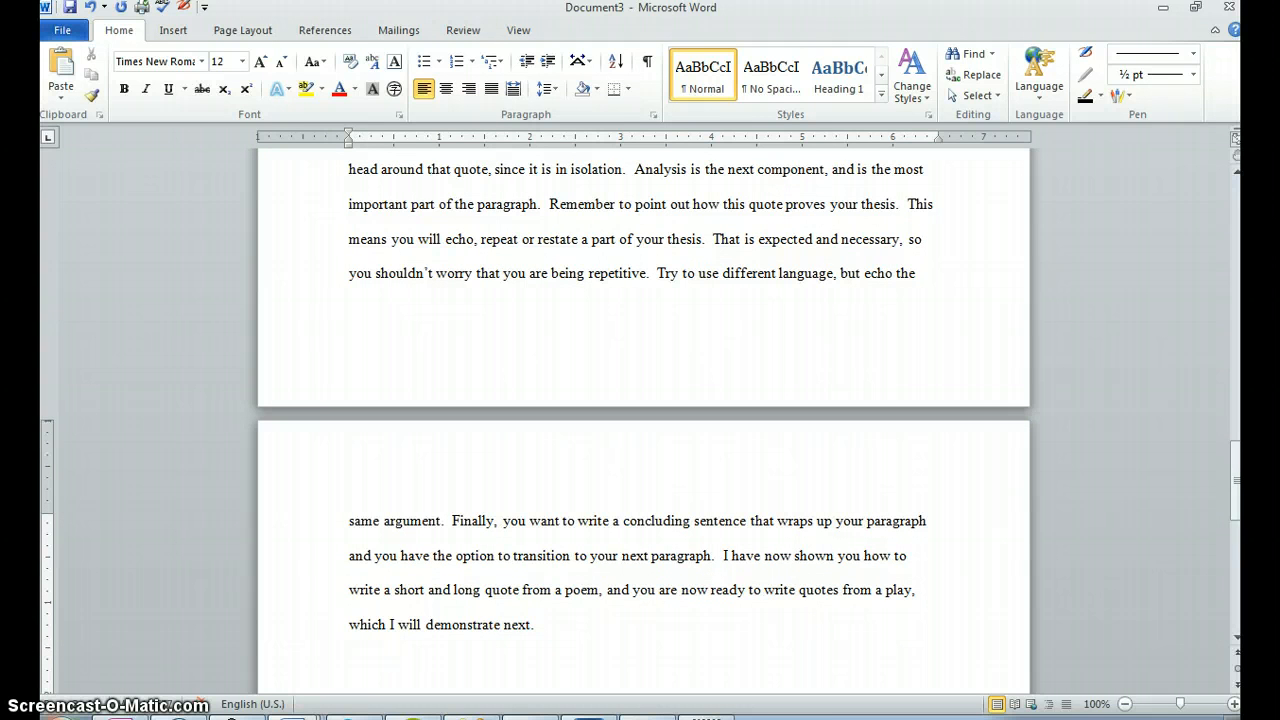
{"action": "key", "text": "Tab"}
{"action": "type", "text": "In this parag"}
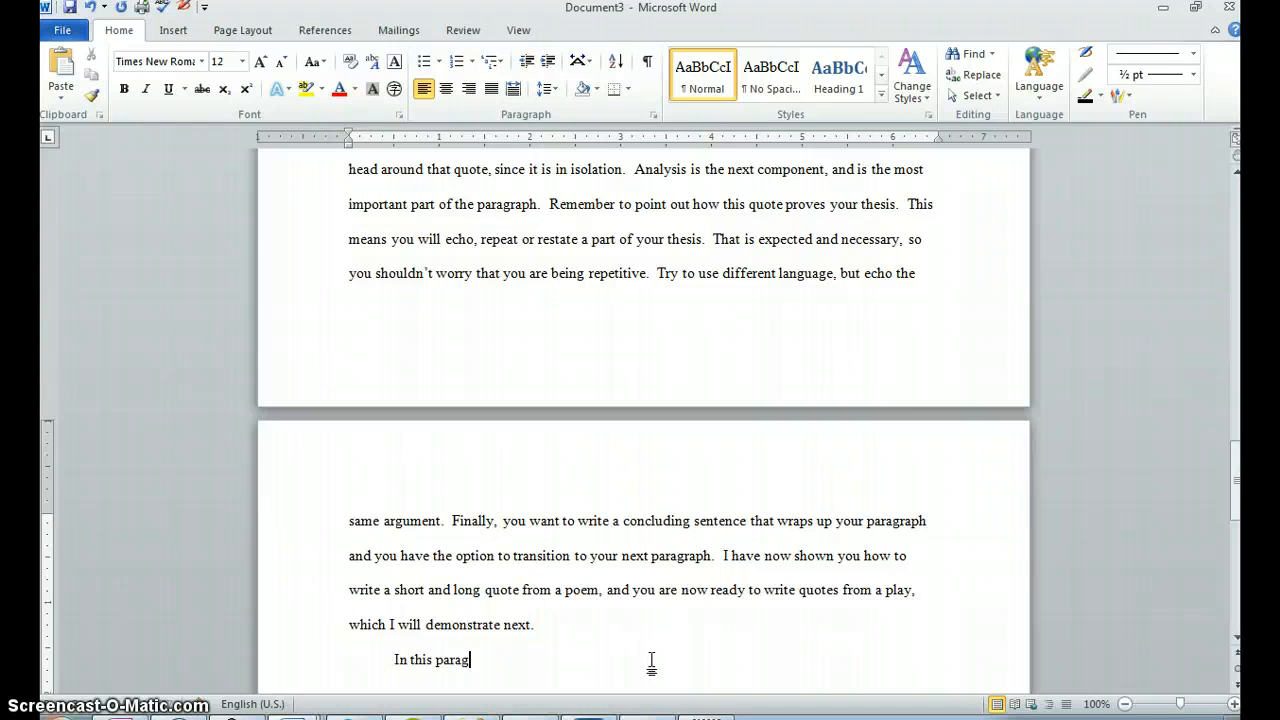
{"action": "type", "text": "raph I am going ot d"}
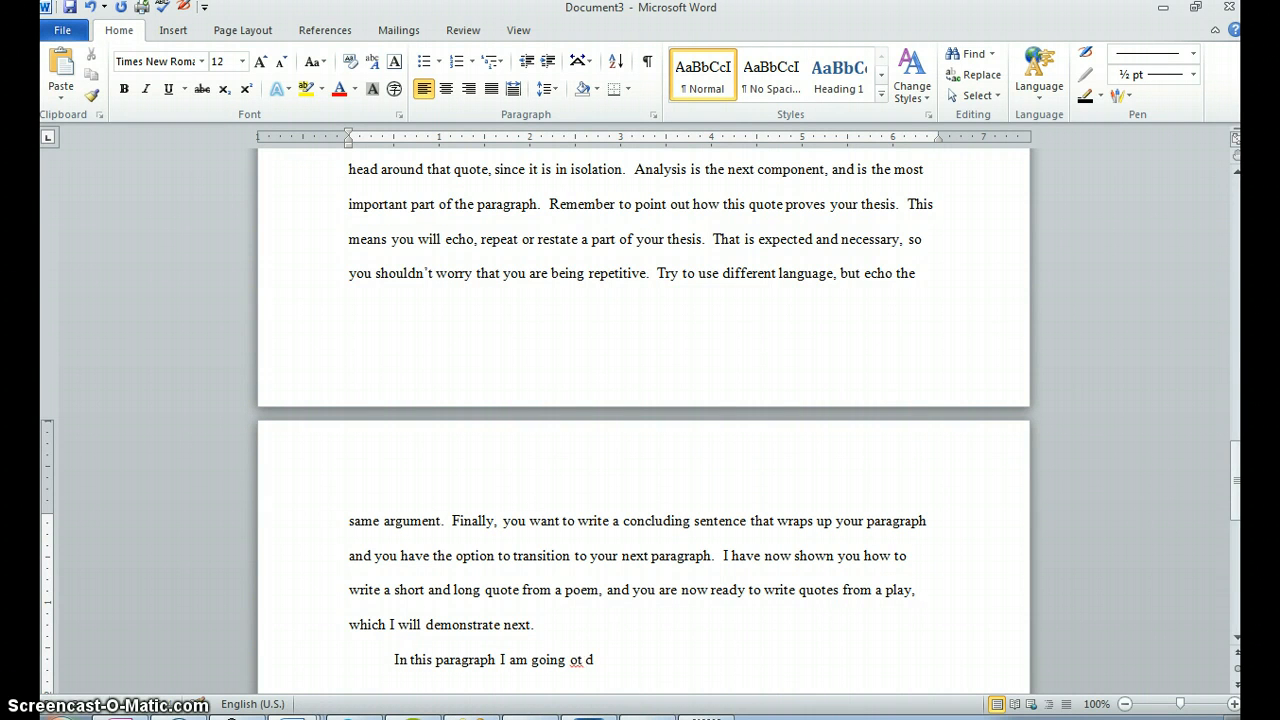
{"action": "key", "text": "BackSpace"}
{"action": "key", "text": "BackSpace"}
{"action": "key", "text": "BackSpace"}
{"action": "key", "text": "BackSpace"}
{"action": "type", "text": "to demonstrate writing quotes fr"}
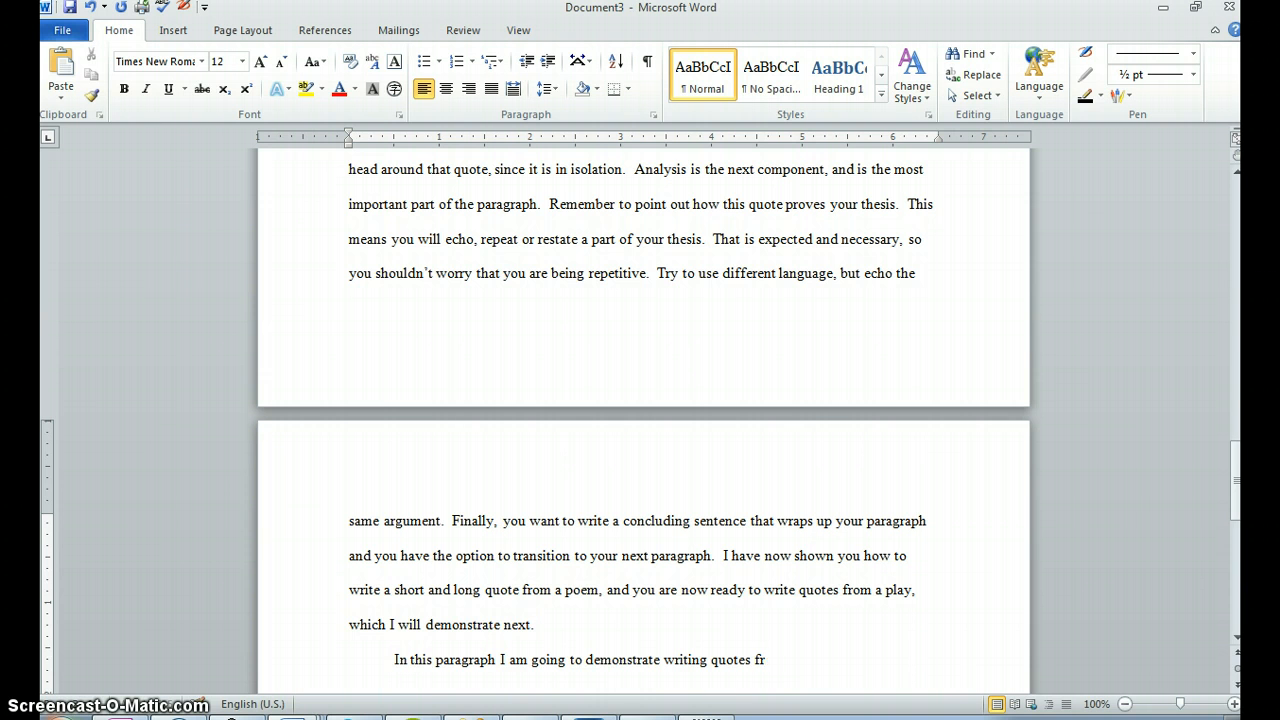
Finish the sentence with "a prose play." and add the definition "A prose play is a play that is not written in poetry."
{"action": "type", "text": "om a prose play.  A prose pla"}
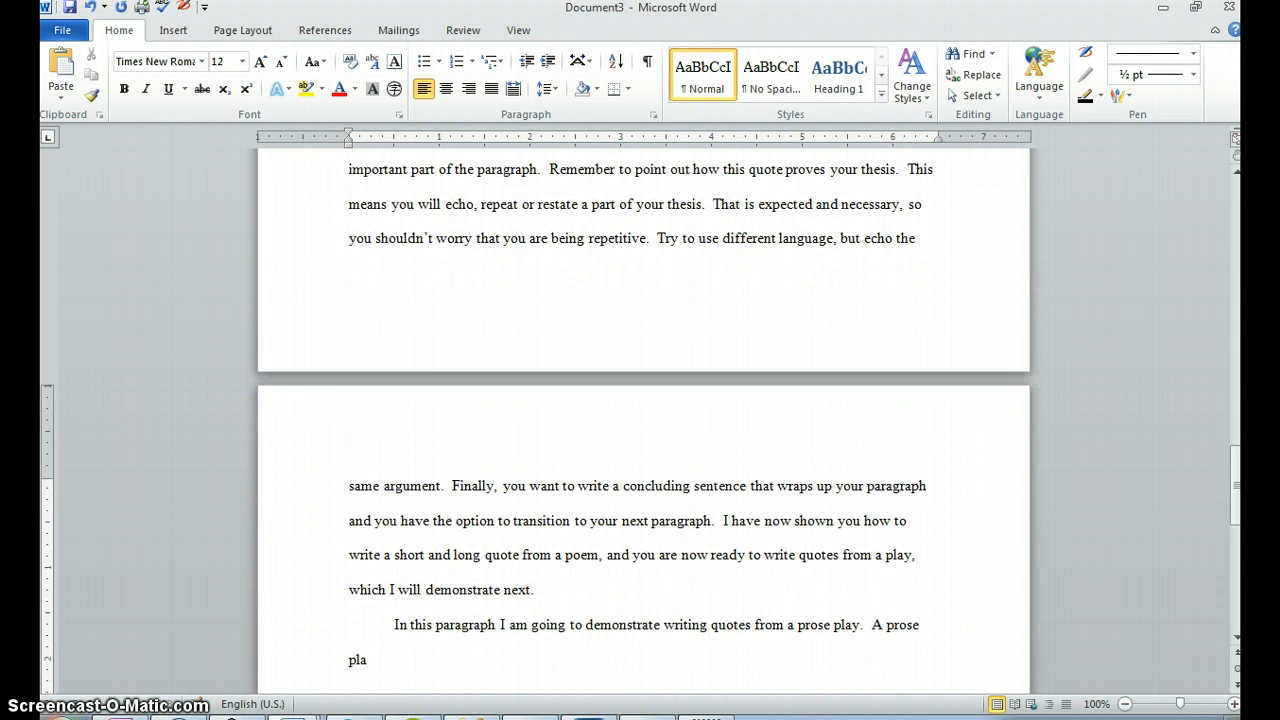
{"action": "type", "text": "y is a play that is not written in"}
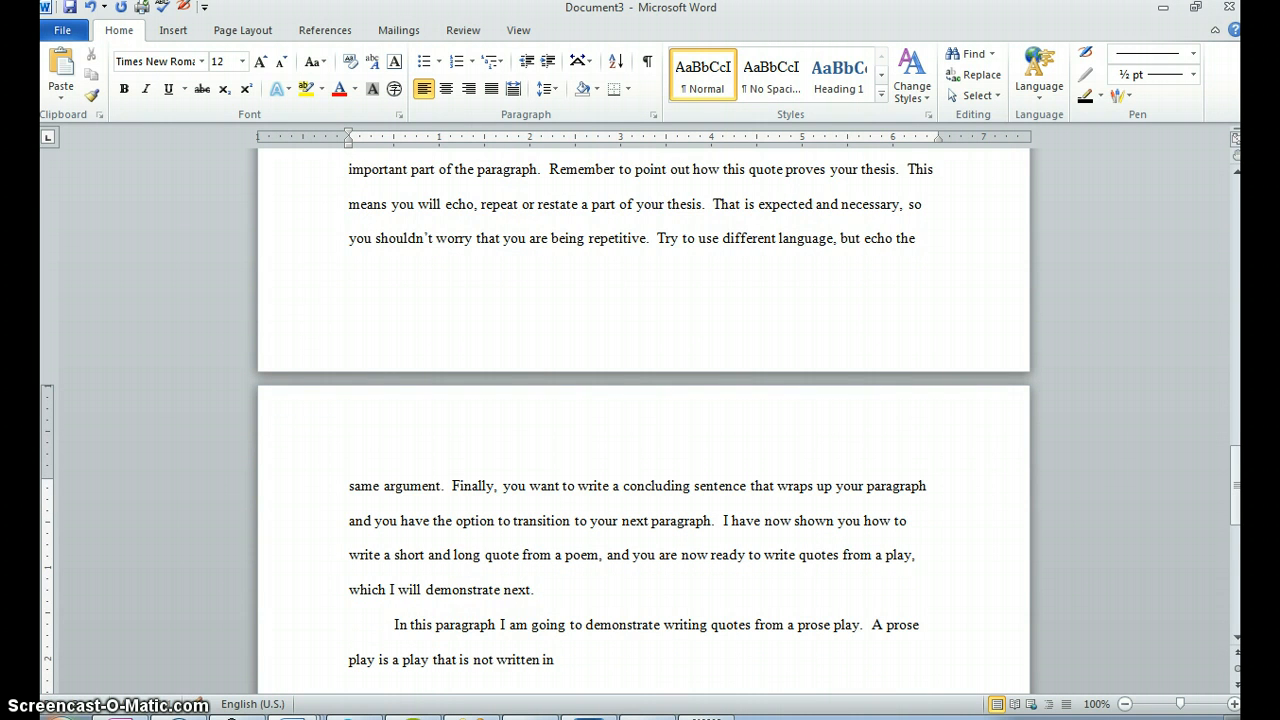
{"action": "type", "text": " poetry.  This could in"}
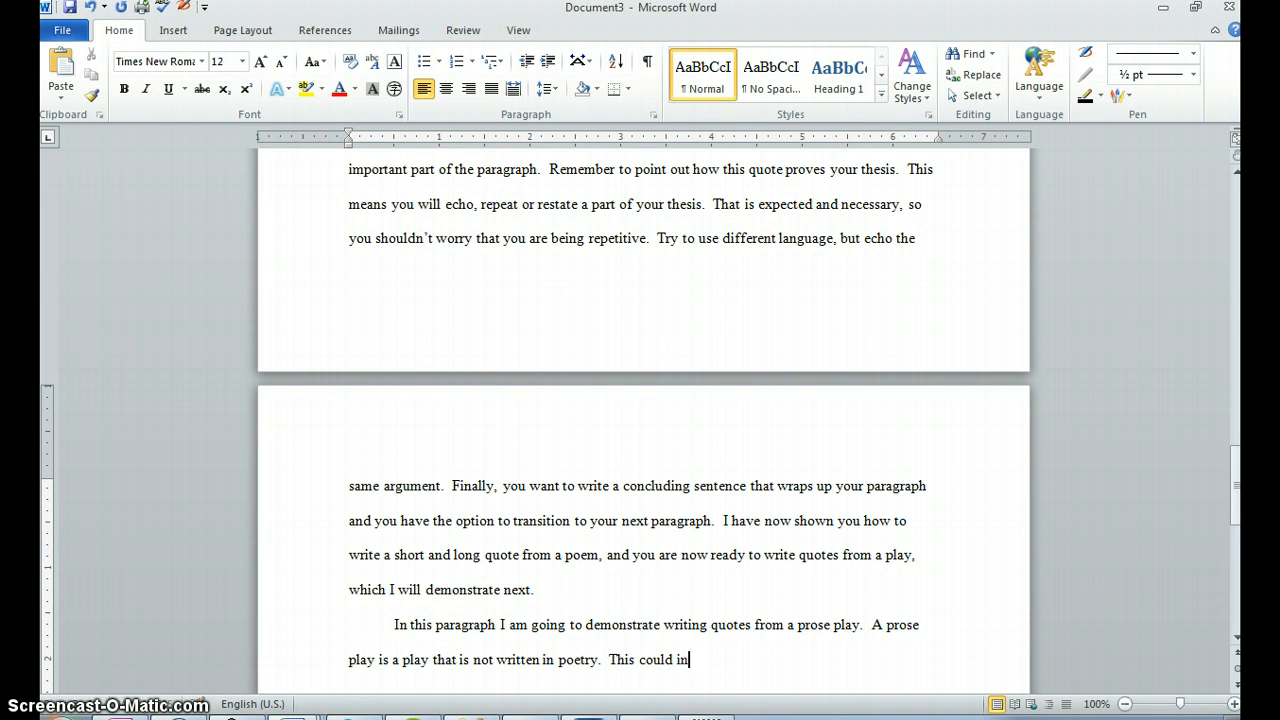
Complete "This could include" and follow it with the italic title "A Raisin in the Sun" and a comma
{"action": "type", "text": "clude"}
{"action": "key", "text": "ctrl+i"}
{"action": "type", "text": "A"}
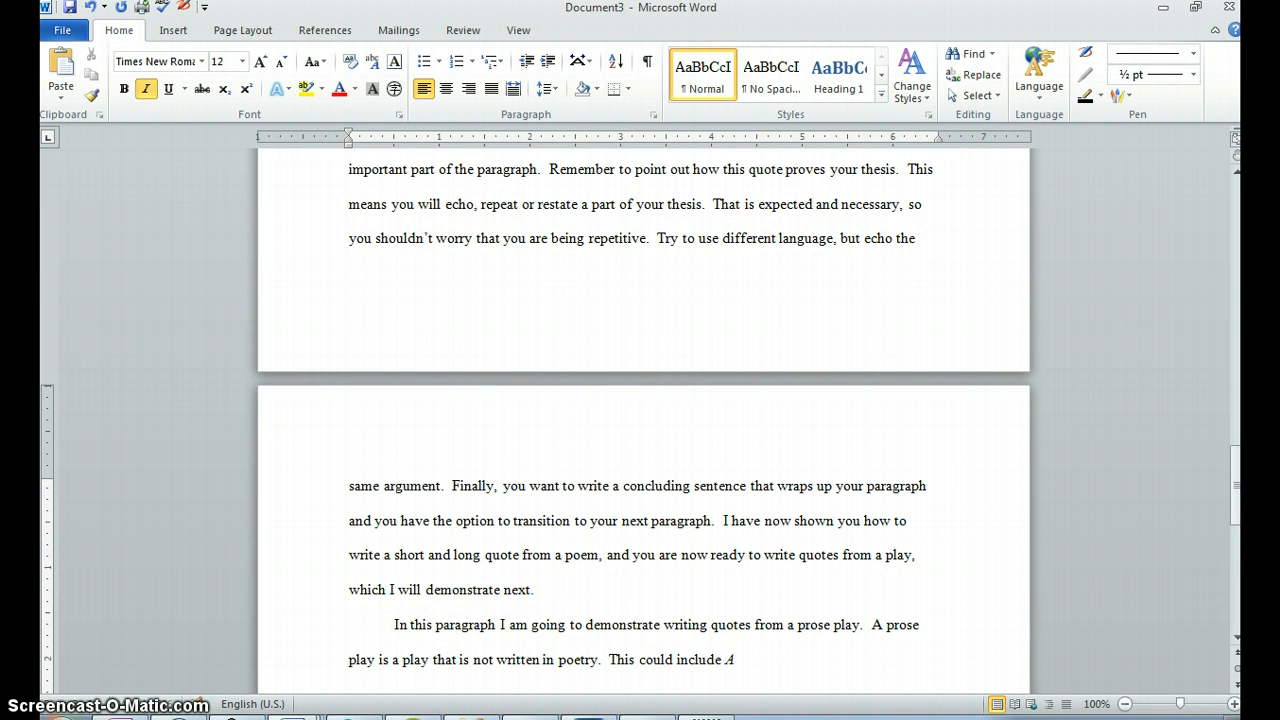
{"action": "type", "text": " Raising in"}
{"action": "key", "text": "BackSpace"}
{"action": "key", "text": "BackSpace"}
{"action": "key", "text": "BackSpace"}
{"action": "key", "text": "BackSpace"}
{"action": "type", "text": "in the Sun"}
{"action": "key", "text": "ctrl+i"}
{"action": "type", "text": ","}
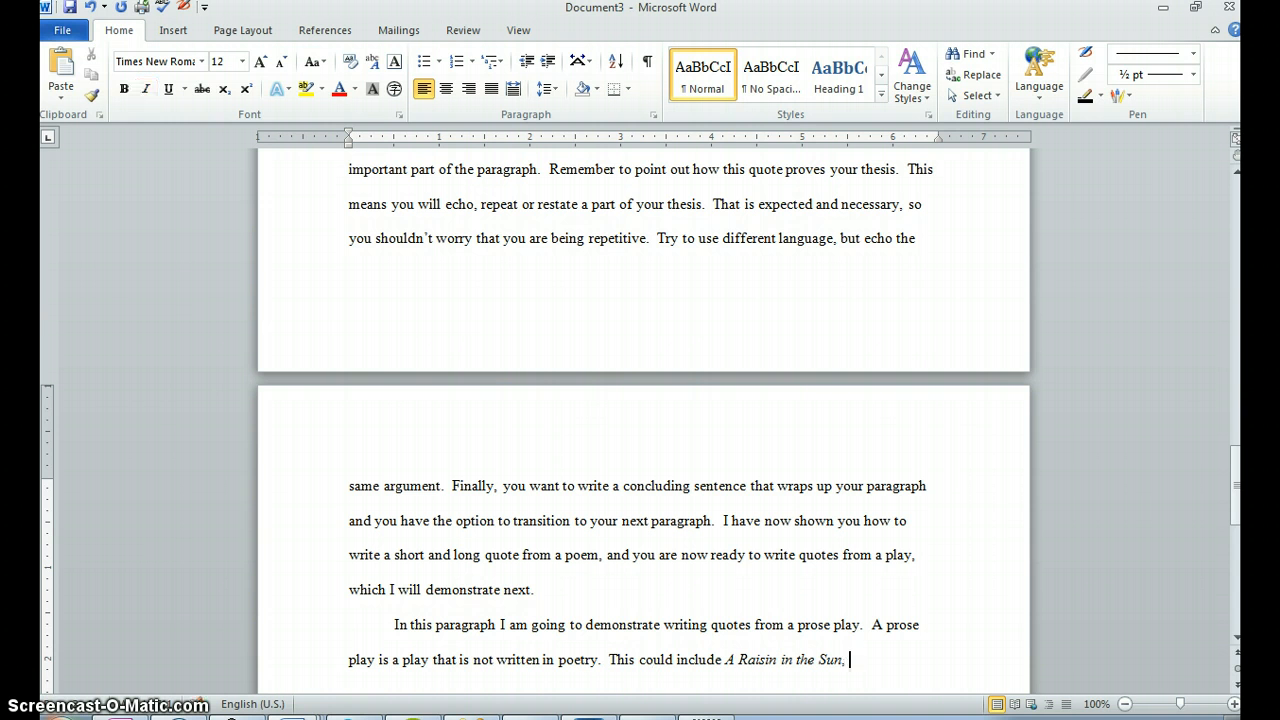
Extend the list with the italic titles "A Doll's House" and "Death of a Salesman", joined by a non-italic ", or", and end the sentence
{"action": "key", "text": "ctrl+i"}
{"action": "type", "text": "A Doll's"}
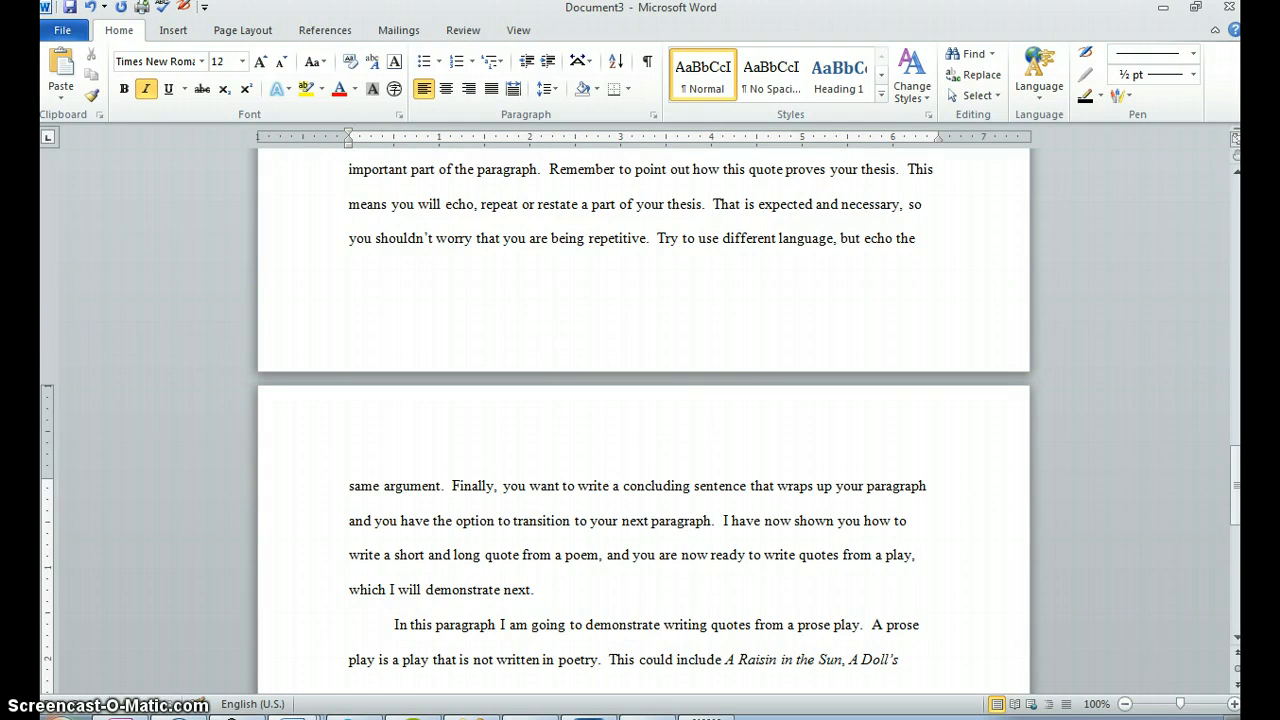
{"action": "type", "text": " House"}
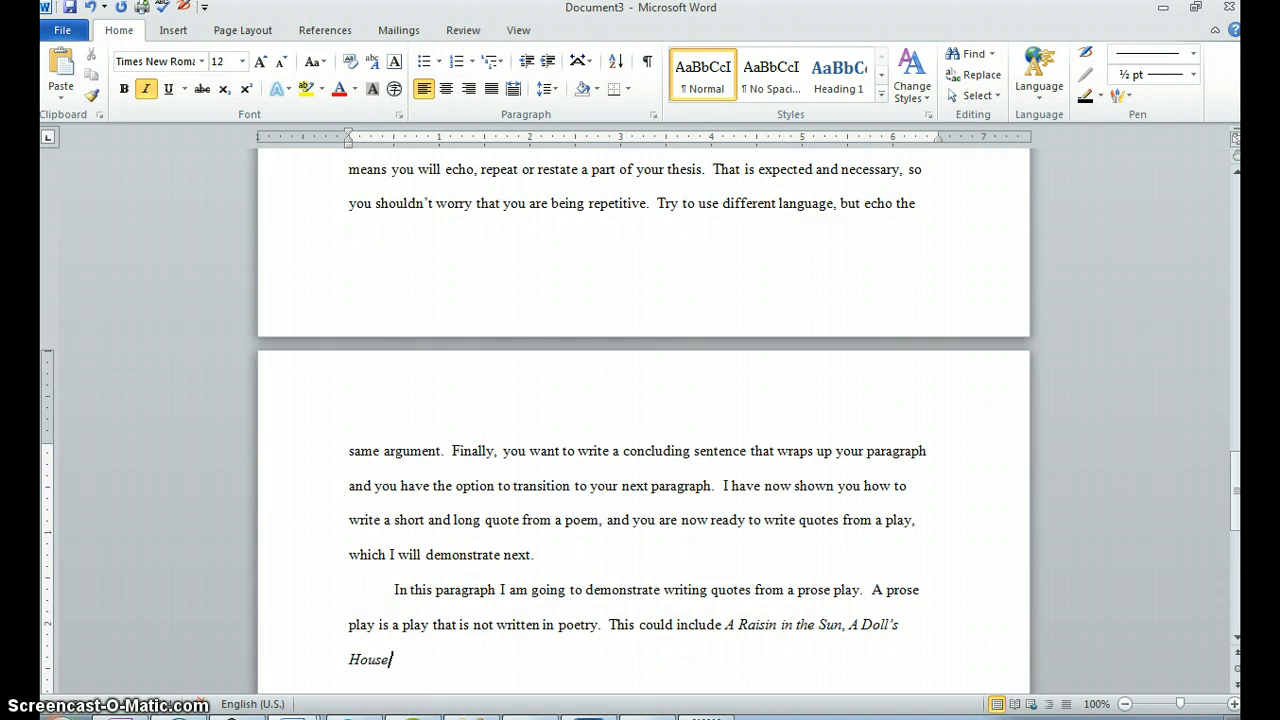
{"action": "key", "text": "ctrl+i"}
{"action": "type", "text": ", or"}
{"action": "key", "text": "ctrl+i"}
{"action": "type", "text": "Death of a Sales"}
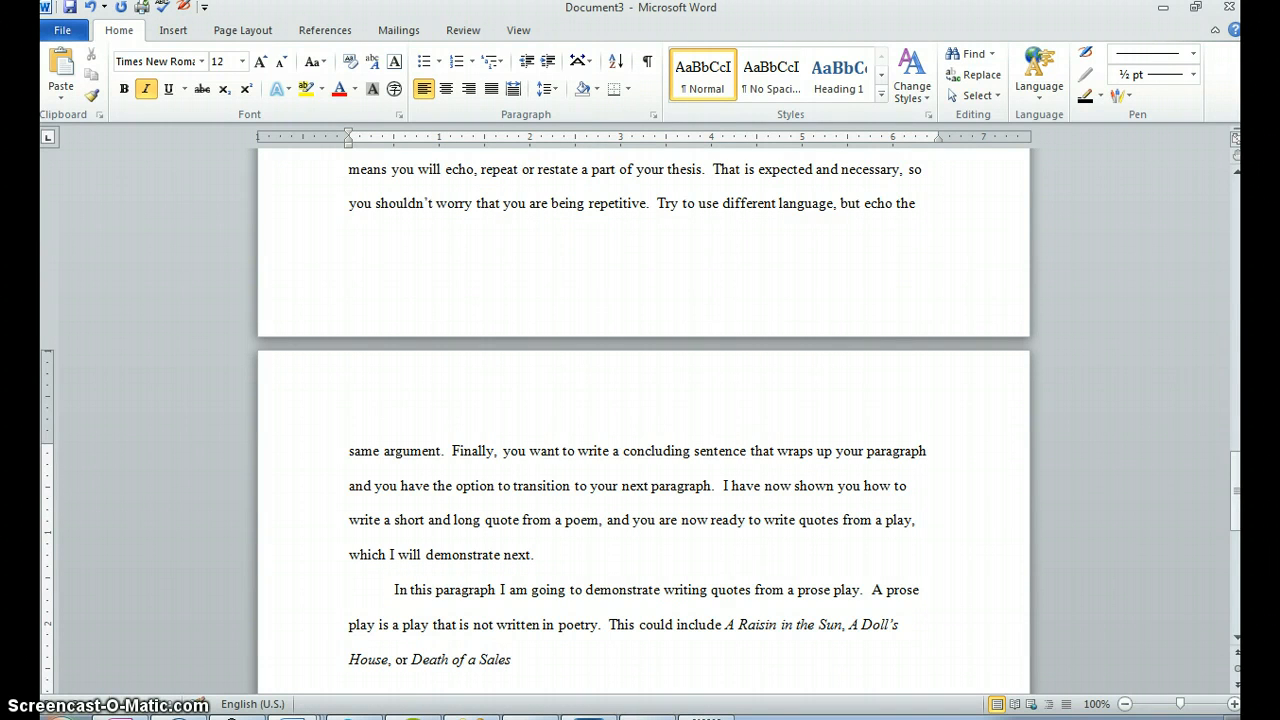
{"action": "type", "text": "man."}
{"action": "key", "text": "ctrl+i"}
Add "The other type of play is a play written in poetry" and a sentence naming Shakespeare and the ancient Greek playwrights as examples
{"action": "type", "text": "The other type of play"}
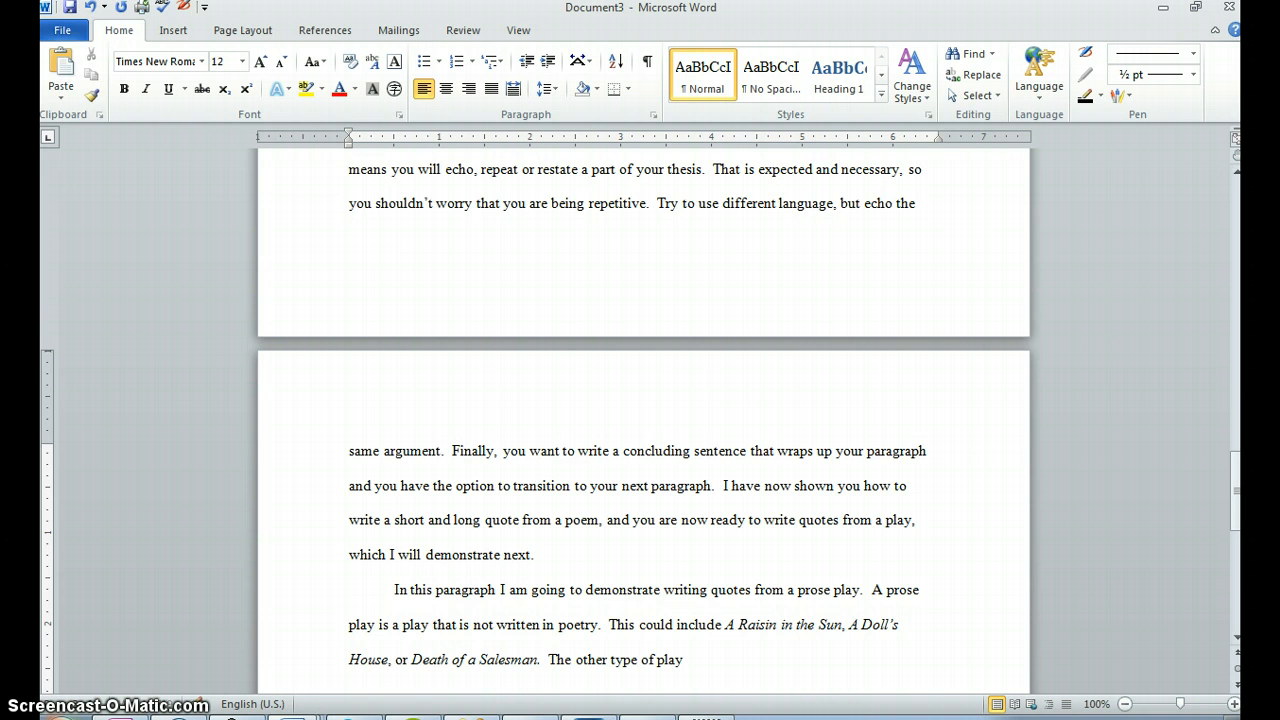
{"action": "type", "text": " is a play written in poetry.  Shakespeare and"}
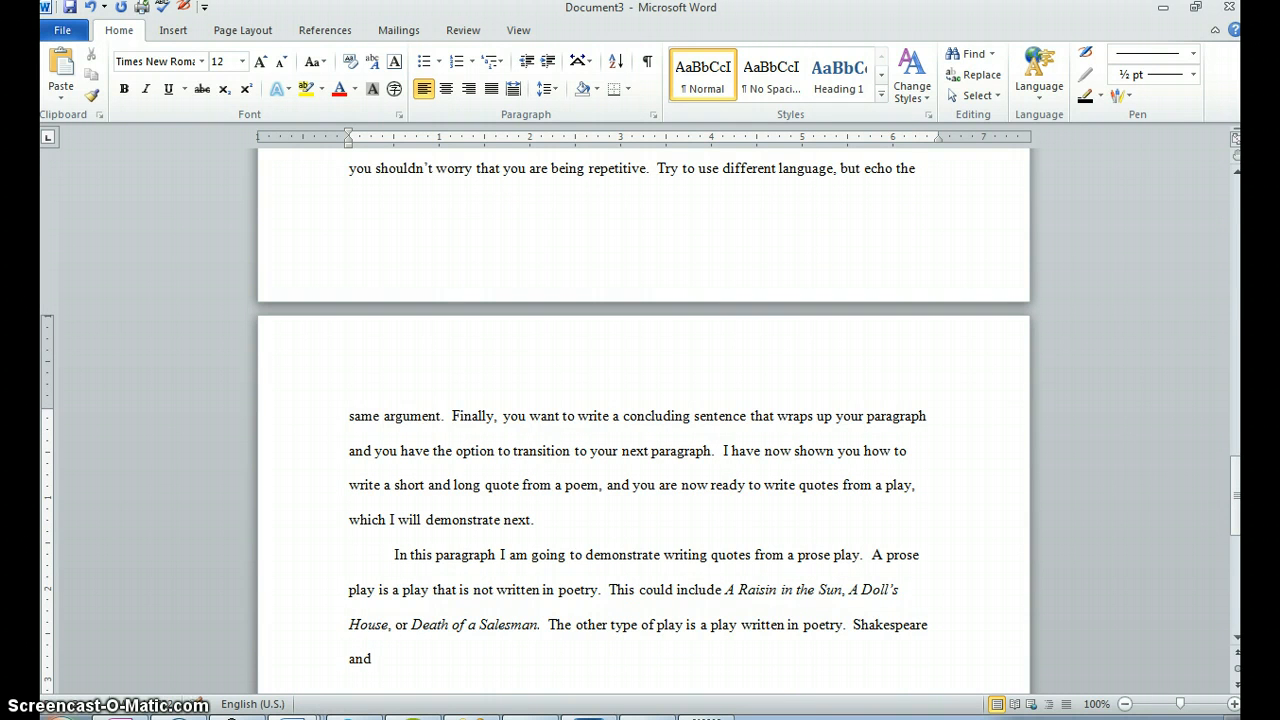
{"action": "type", "text": " the ancient Greek playwrigh"}
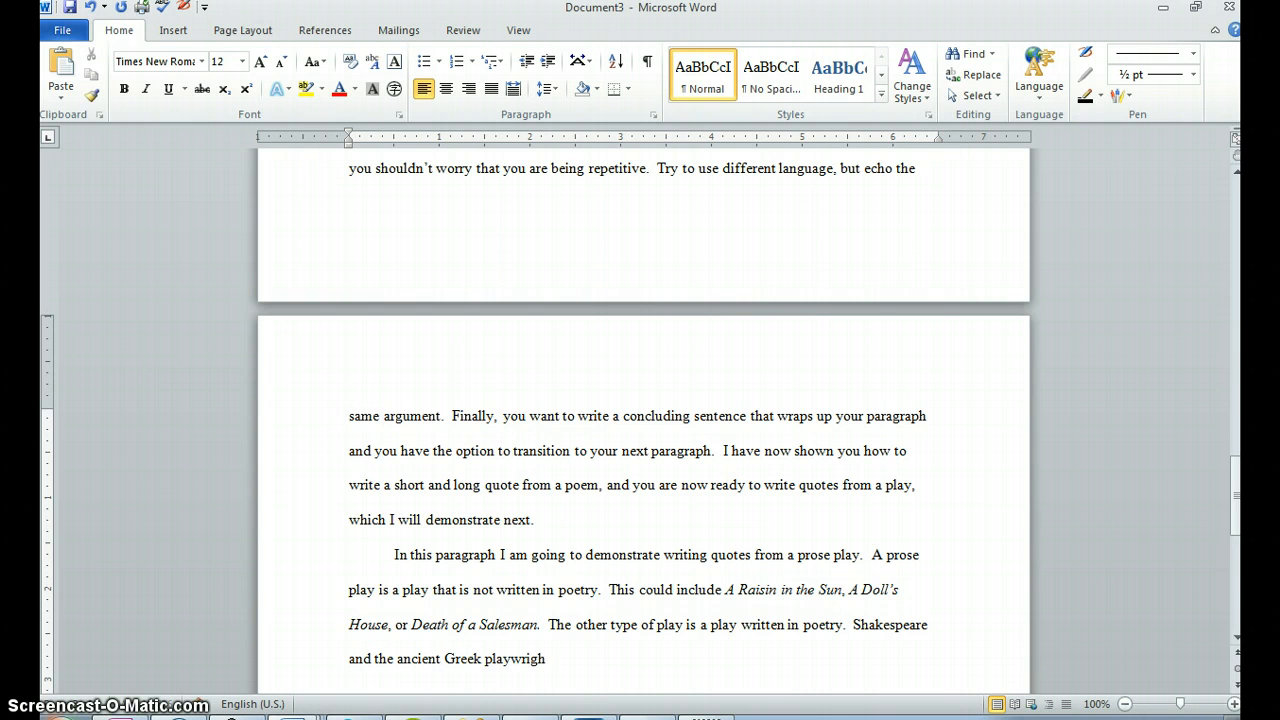
{"action": "type", "text": "ts are some of the examples of pla"}
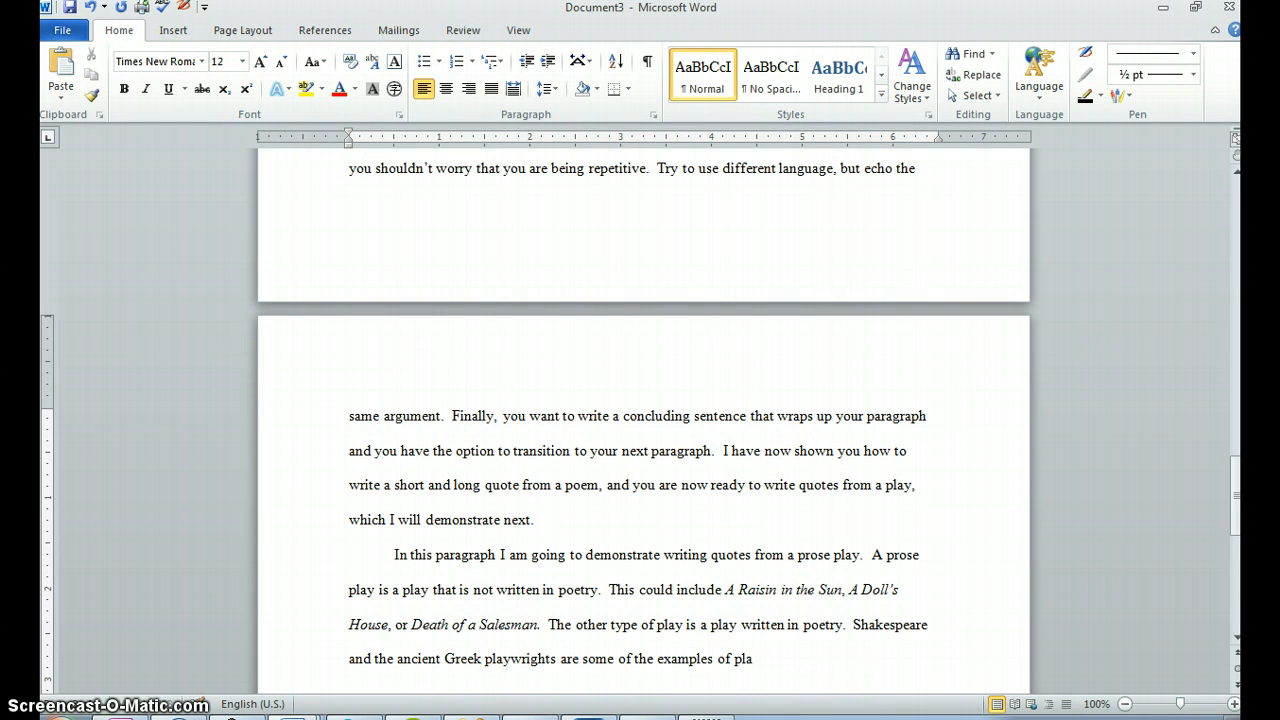
{"action": "type", "text": "ywrights who wrote in poet"}
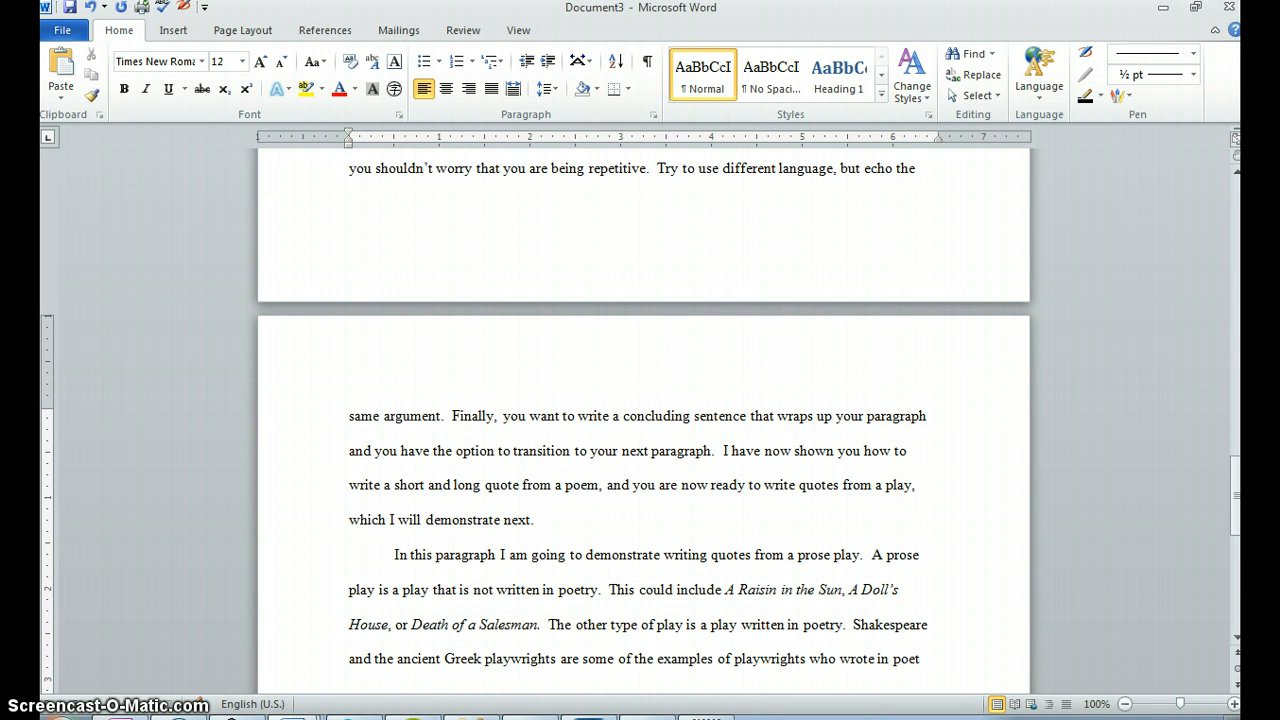
{"action": "type", "text": "ry."}
Add the sentence "For the purposes of this screencast, I am only showing how to quote a prose play."
{"action": "key", "text": "Return"}
{"action": "type", "text": "For the pur"}
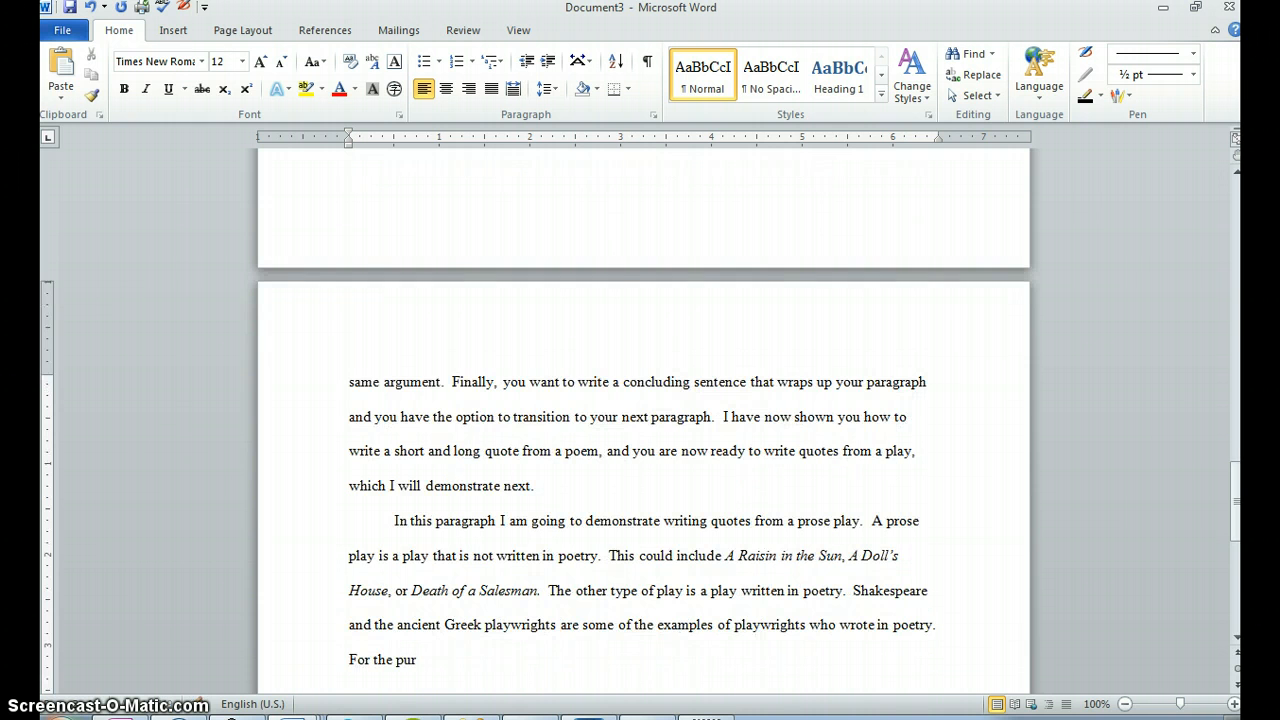
{"action": "type", "text": "psoe"}
{"action": "key", "text": "BackSpace"}
{"action": "key", "text": "BackSpace"}
{"action": "type", "text": "of this screencast, "}
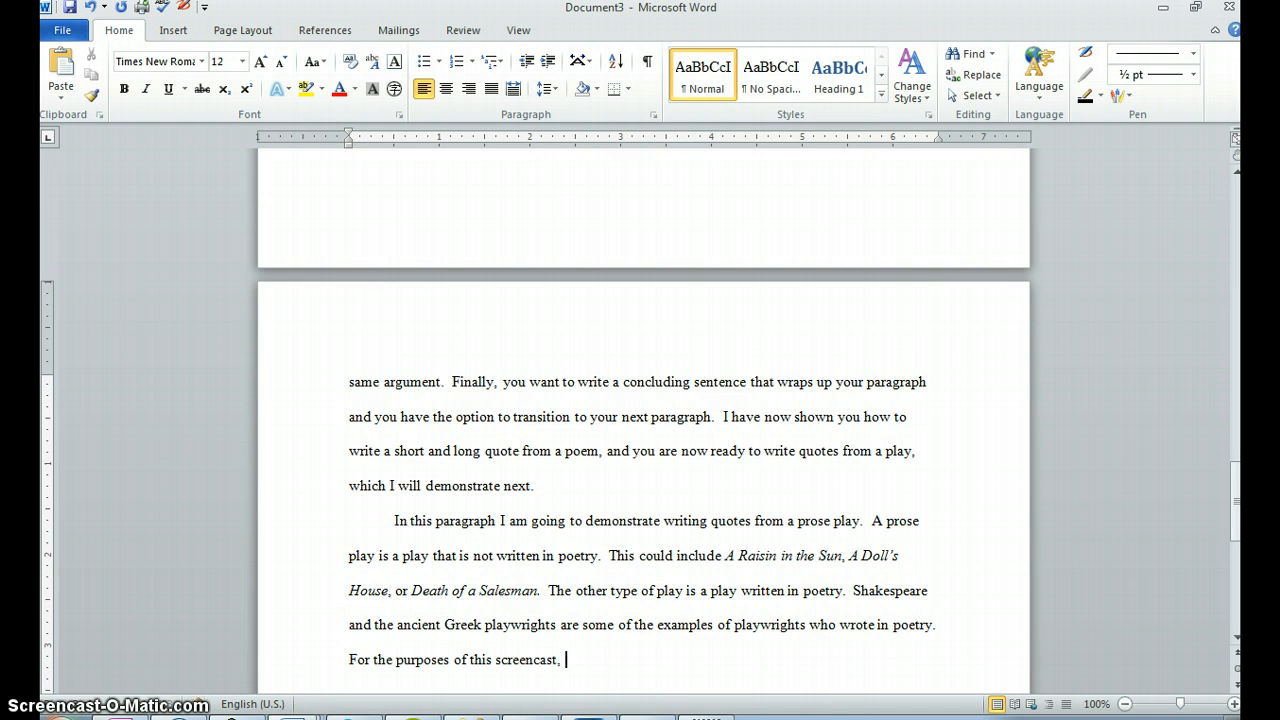
{"action": "type", "text": "I am goin"}
{"action": "key", "text": "BackSpace"}
{"action": "key", "text": "BackSpace"}
{"action": "key", "text": "BackSpace"}
{"action": "key", "text": "BackSpace"}
{"action": "key", "text": "BackSpace"}
{"action": "type", "text": "only showing how to quot"}
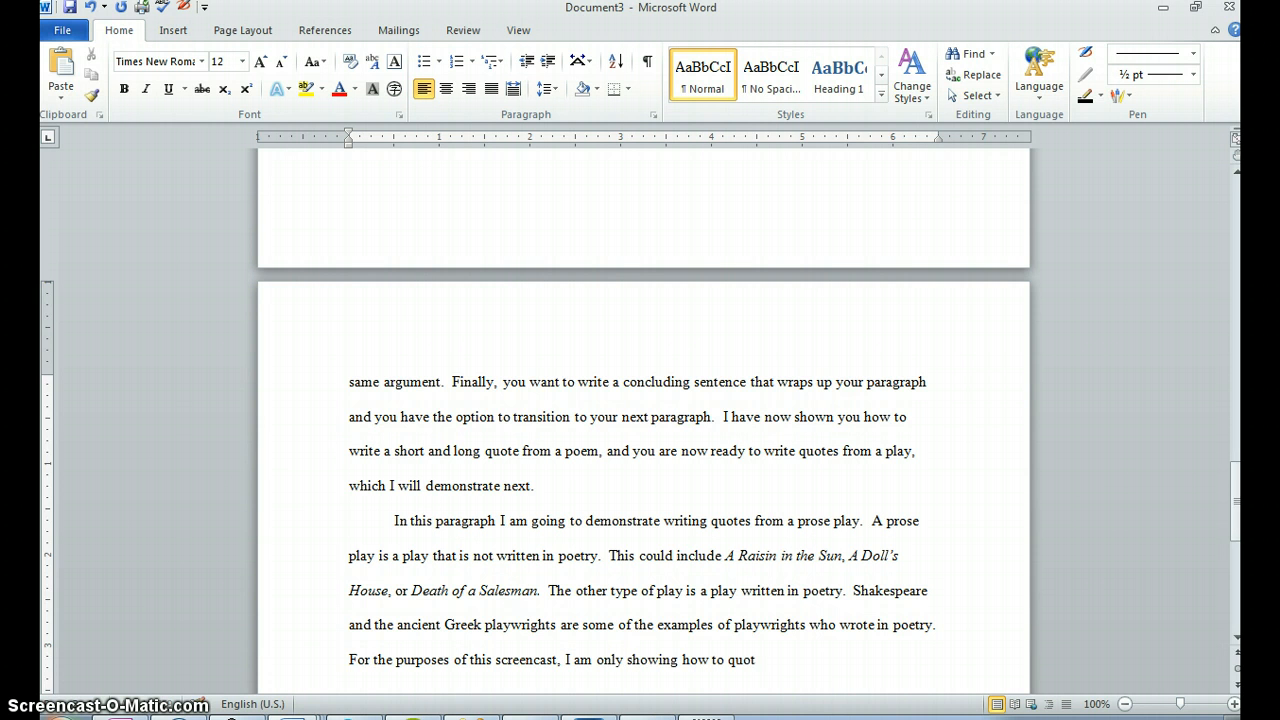
{"action": "type", "text": "e a prose play.  Introd"}
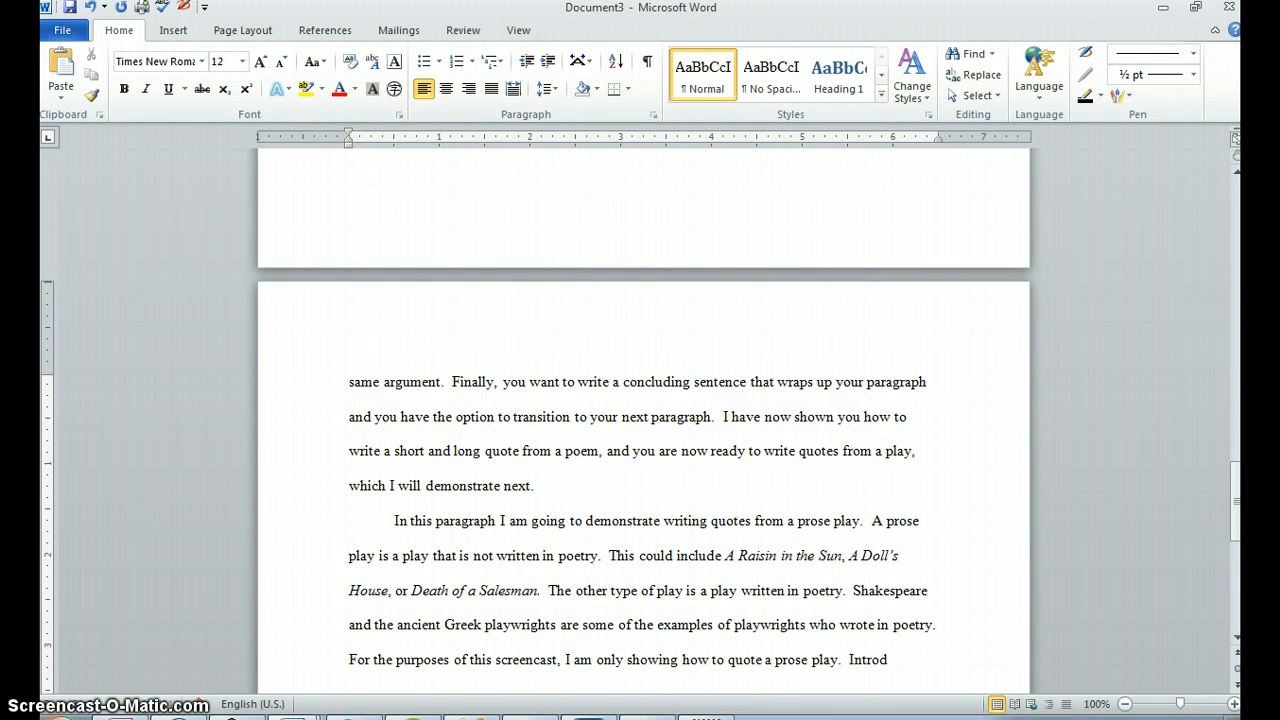
Write "Introduce the quote with some context, who is speaking, what is going on, when and where does this quote take plays."
{"action": "type", "text": "uce the quote with so"}
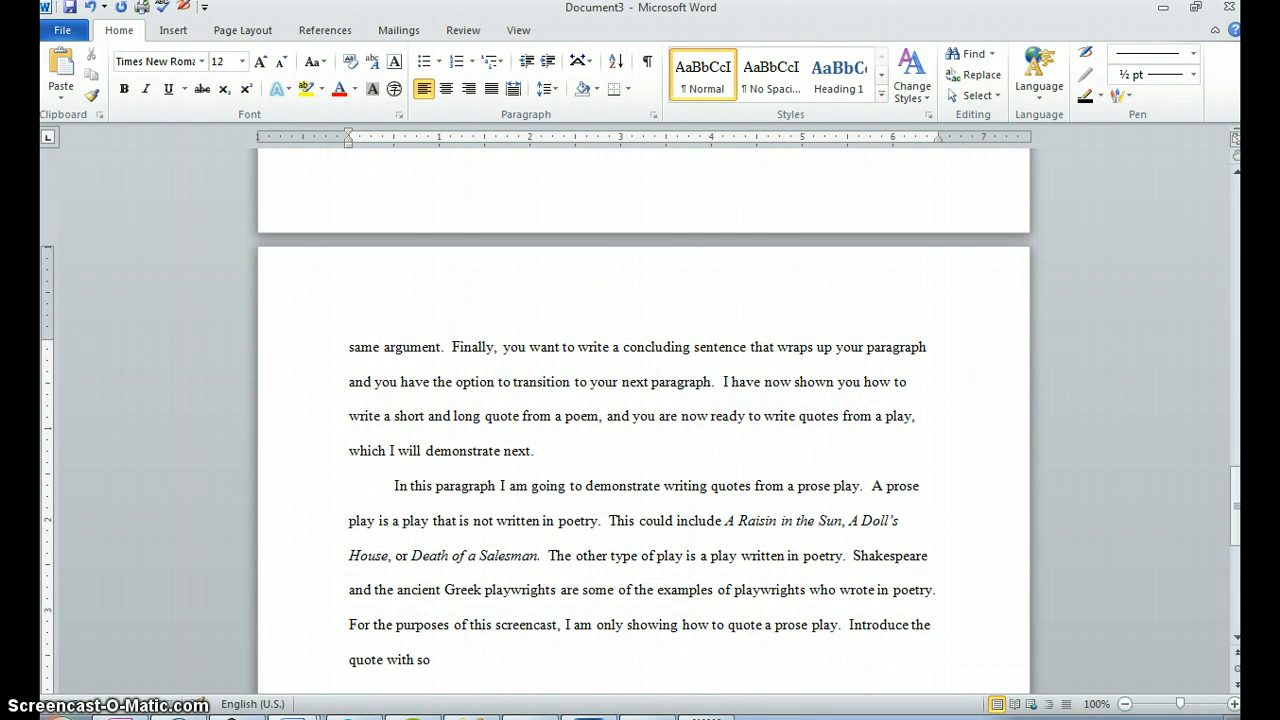
{"action": "type", "text": "me context, who is spek"}
{"action": "key", "text": "BackSpace"}
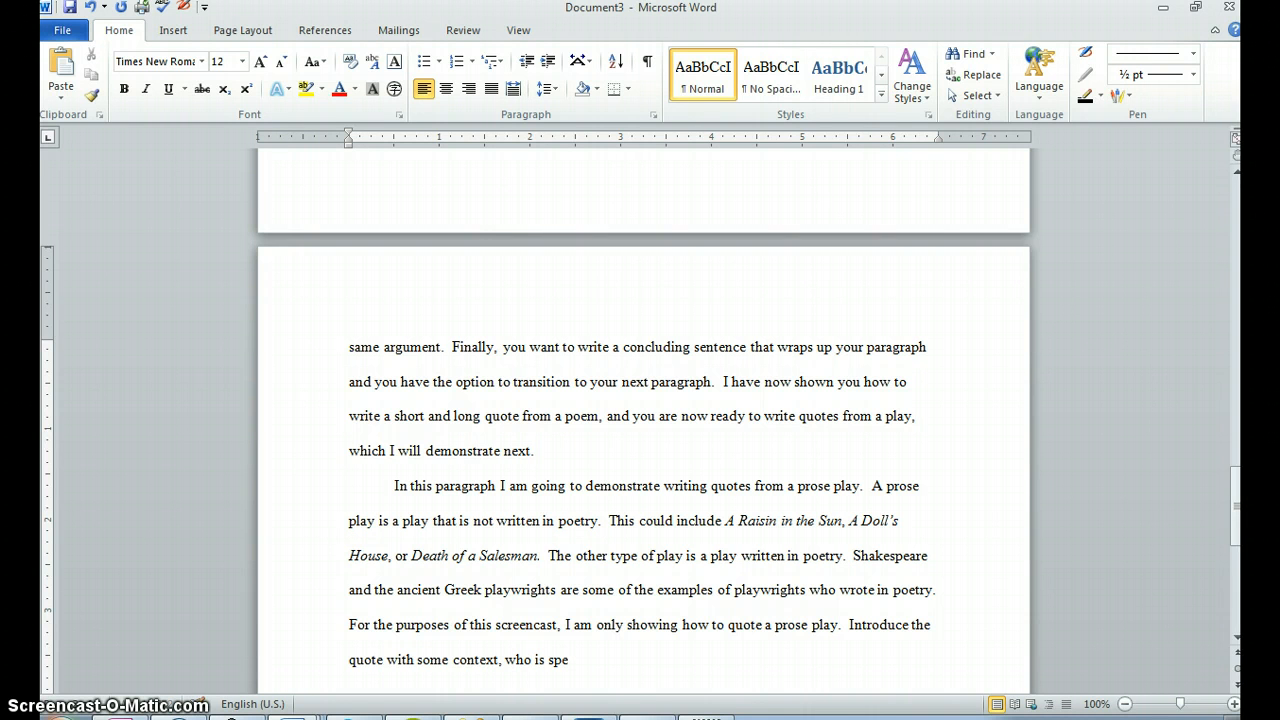
{"action": "type", "text": "aking, what is going o"}
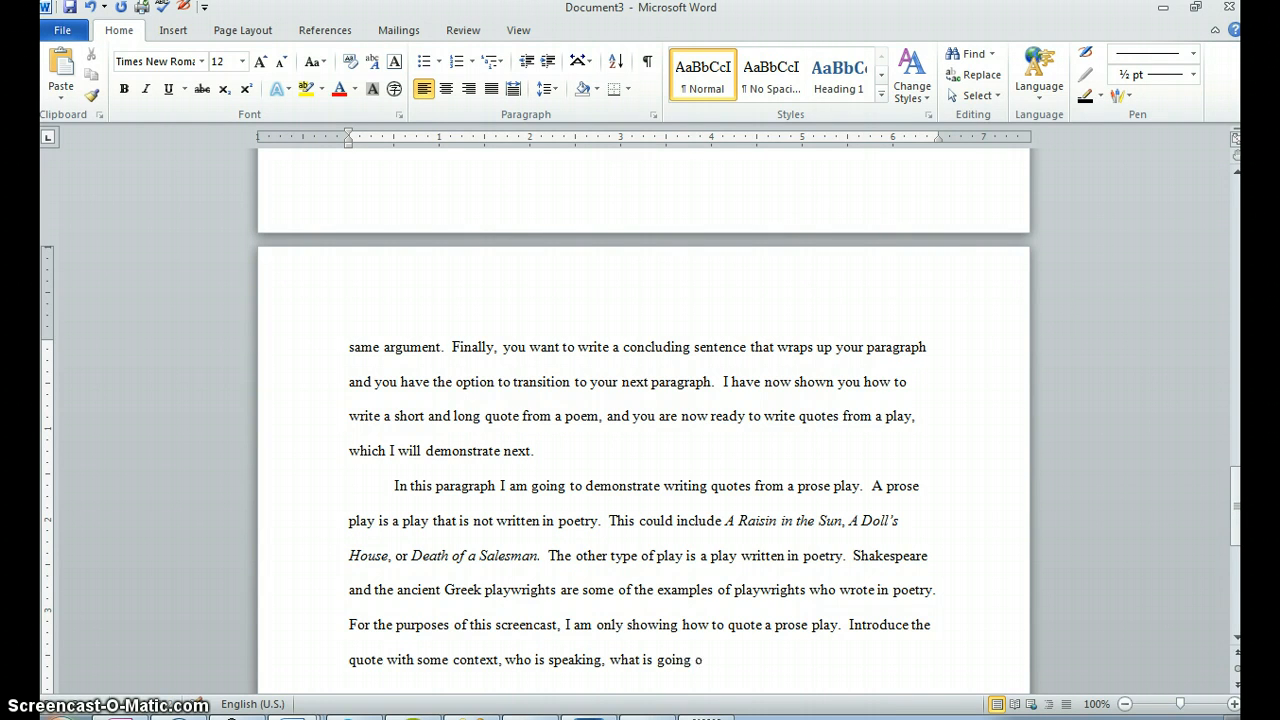
{"action": "type", "text": "n, when and  where ode"}
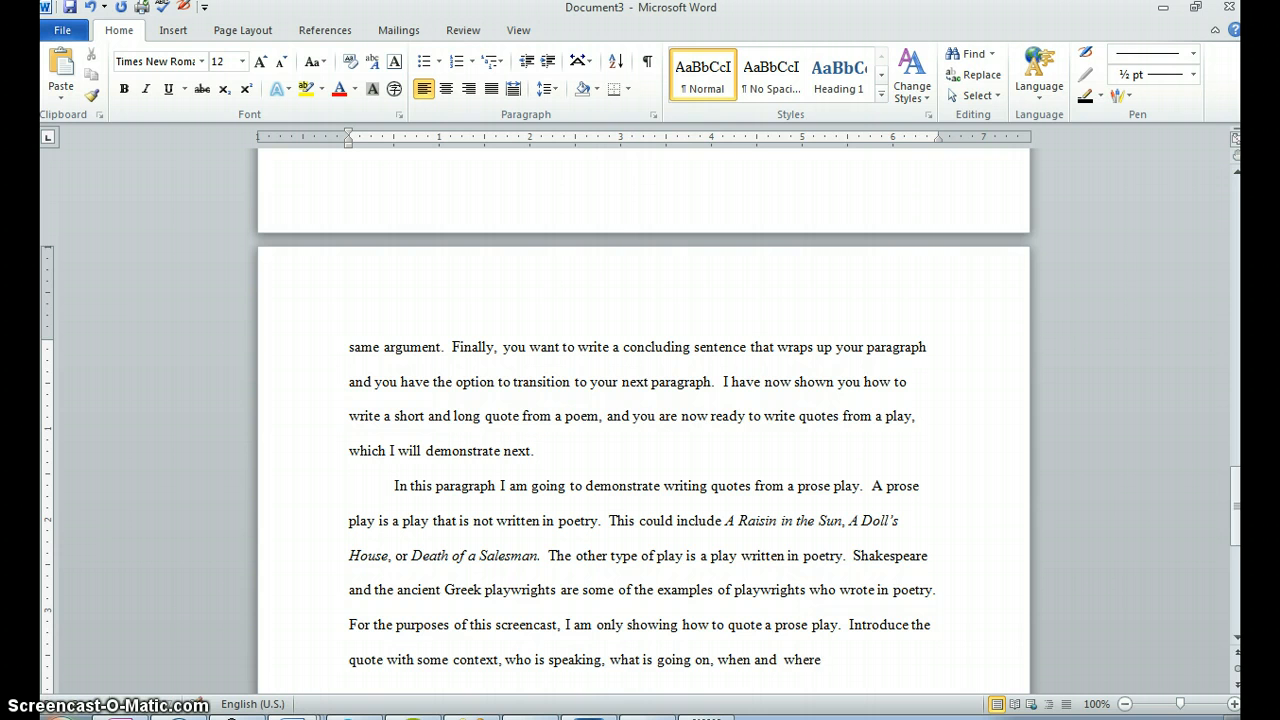
{"action": "key", "text": "BackSpace"}
{"action": "key", "text": "BackSpace"}
{"action": "key", "text": "BackSpace"}
{"action": "type", "text": "does this quote"}
{"action": "type", "text": " take plays."}
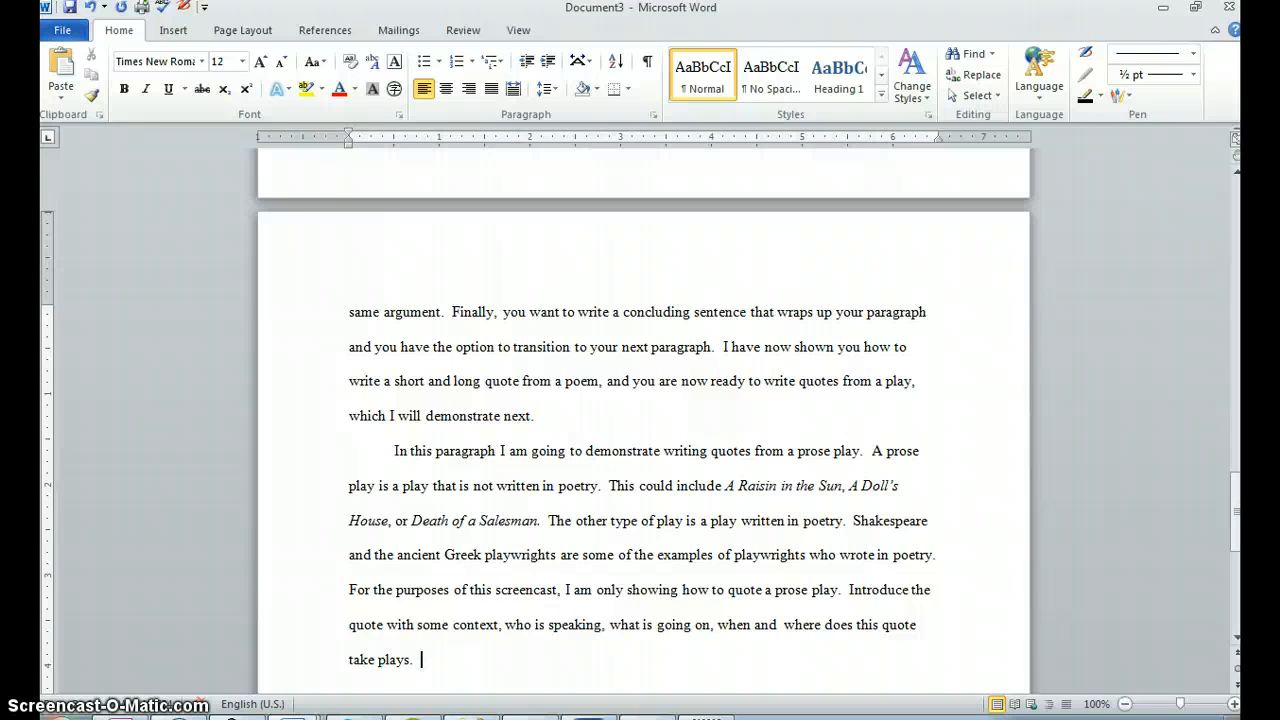
Add the short quote Walter says, "See—did you hear? Did you hear!" with the page citation (38)
{"action": "type", "text": "Walter says"}
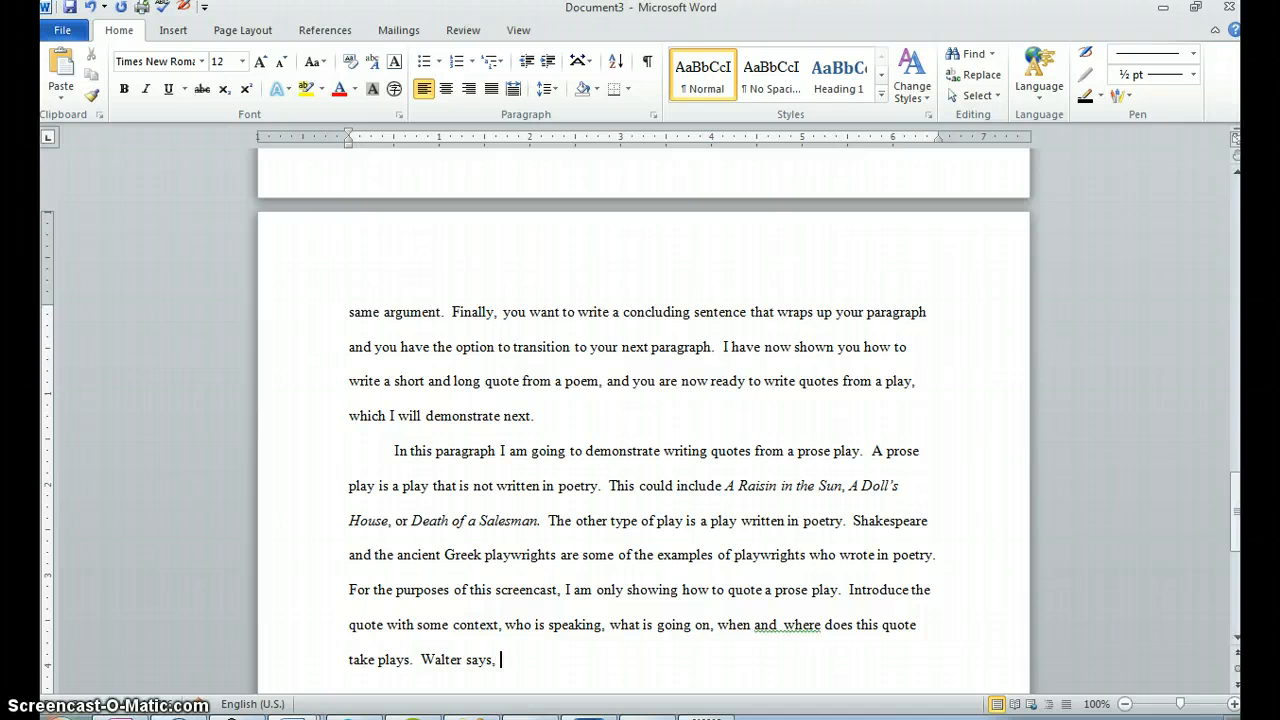
{"action": "type", "text": ", \""}
{"action": "type", "text": "See"}
{"action": "type", "text": "--did you hea"}
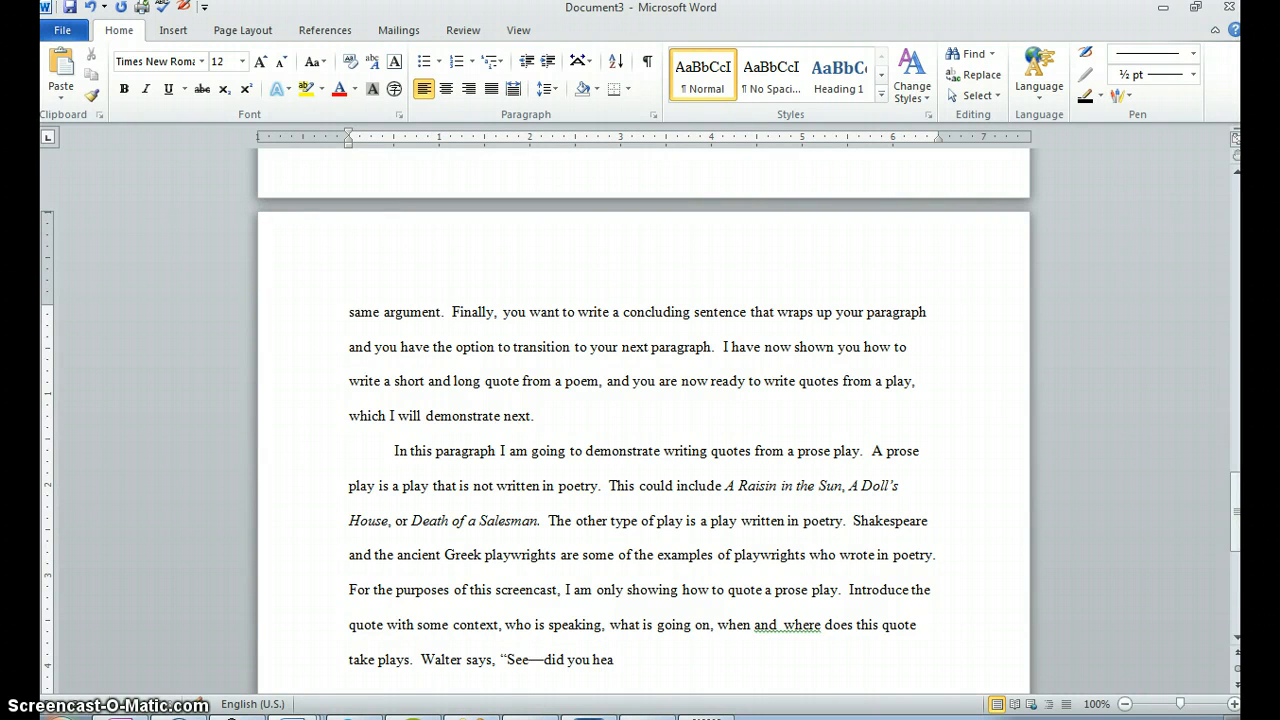
{"action": "type", "text": "r?  Did you hear!”"}
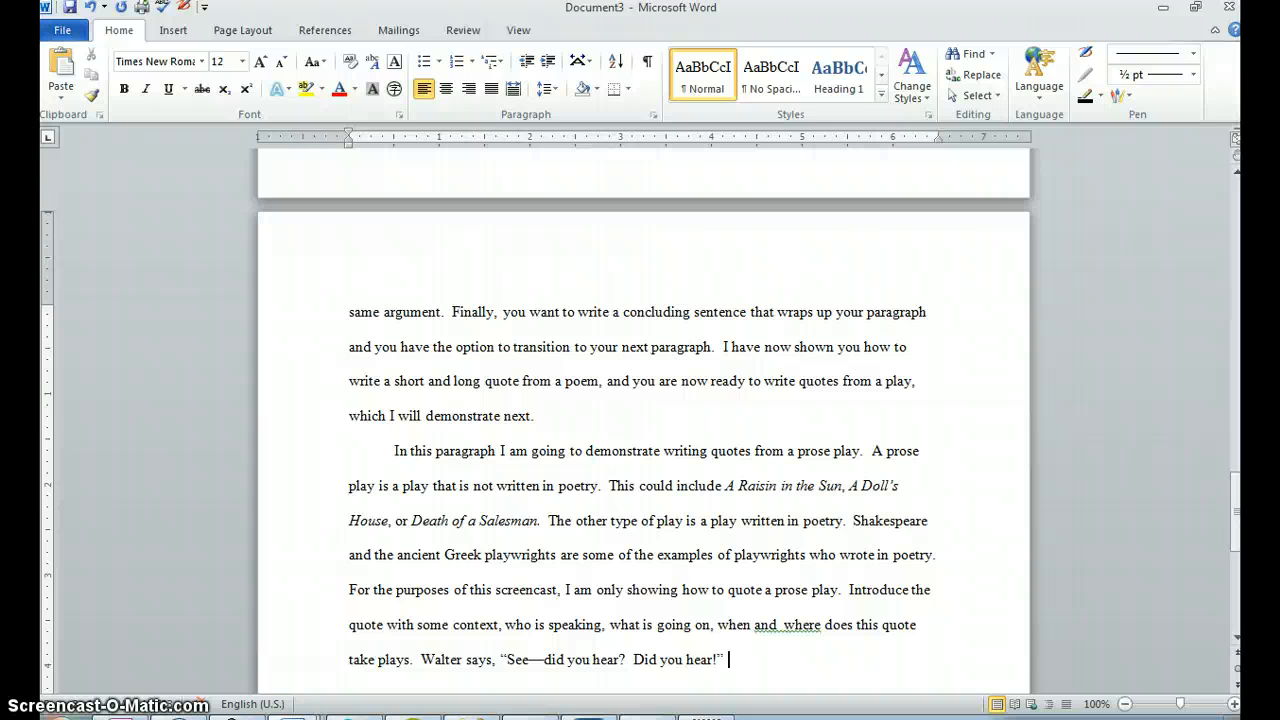
{"action": "type", "text": "(38)."}
Add "Summarize the quote in your own words so that the reader has a clear idea of what was happening in that quote."
{"action": "type", "text": "Summarize"}
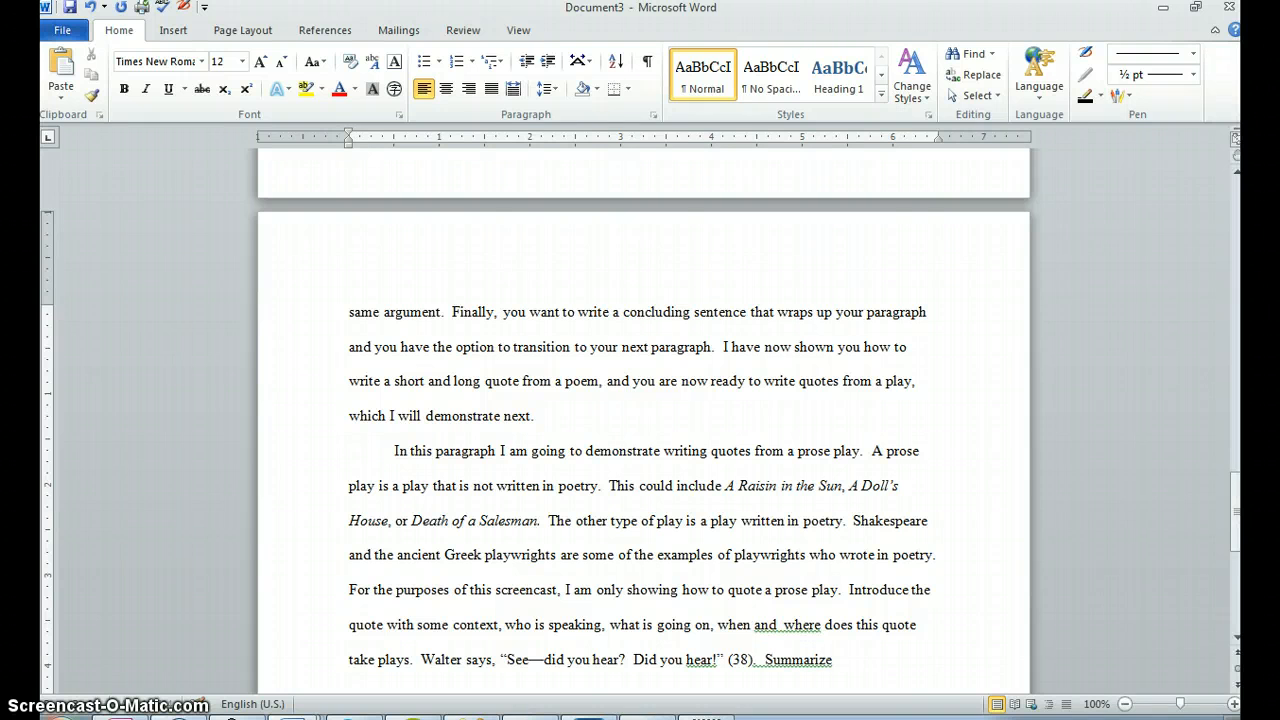
{"action": "type", "text": " the quote in your own ow"}
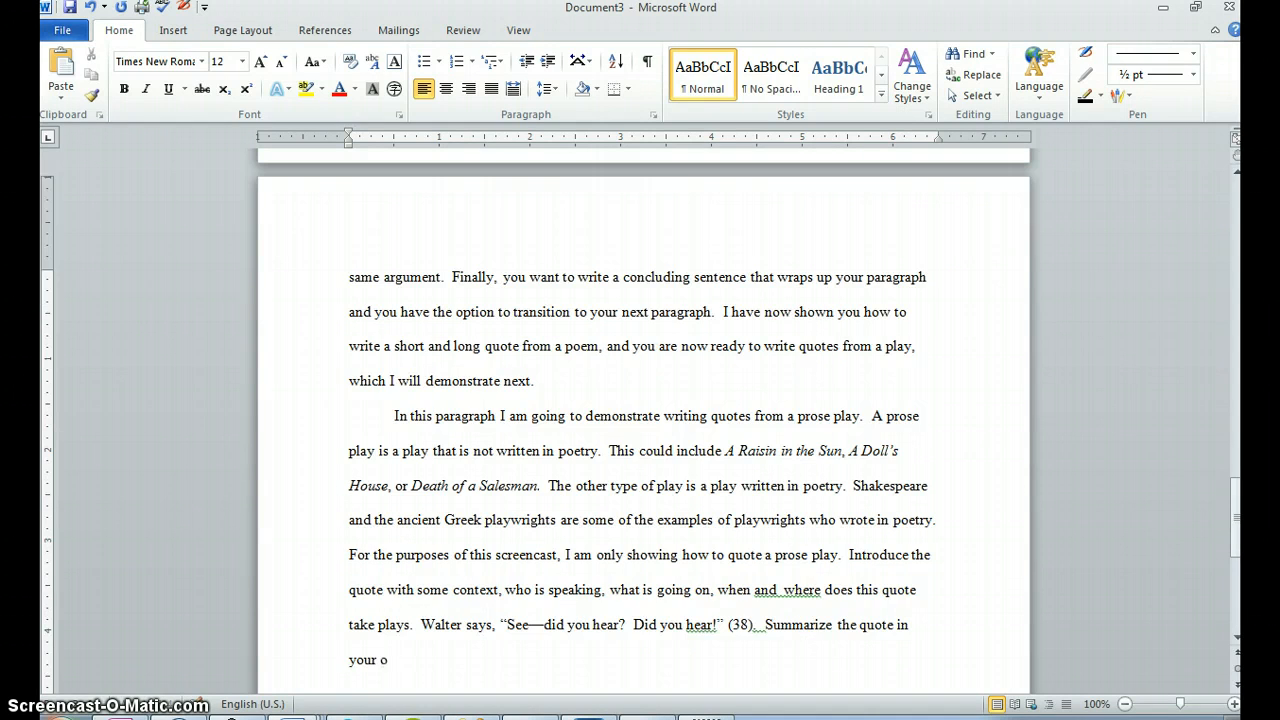
{"action": "type", "text": "rds"}
{"action": "key", "text": "BackSpace"}
{"action": "key", "text": "BackSpace"}
{"action": "key", "text": "BackSpace"}
{"action": "key", "text": "BackSpace"}
{"action": "key", "text": "BackSpace"}
{"action": "type", "text": "words so that the"}
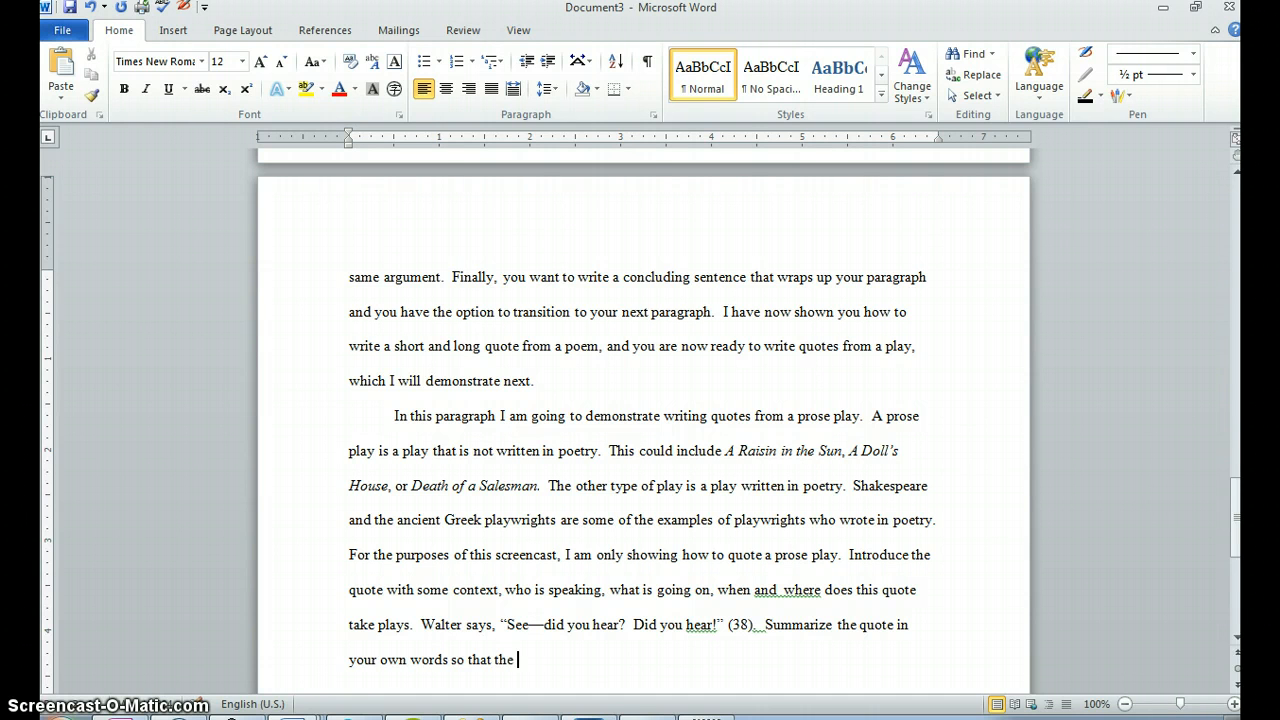
{"action": "type", "text": " reader has a clear "}
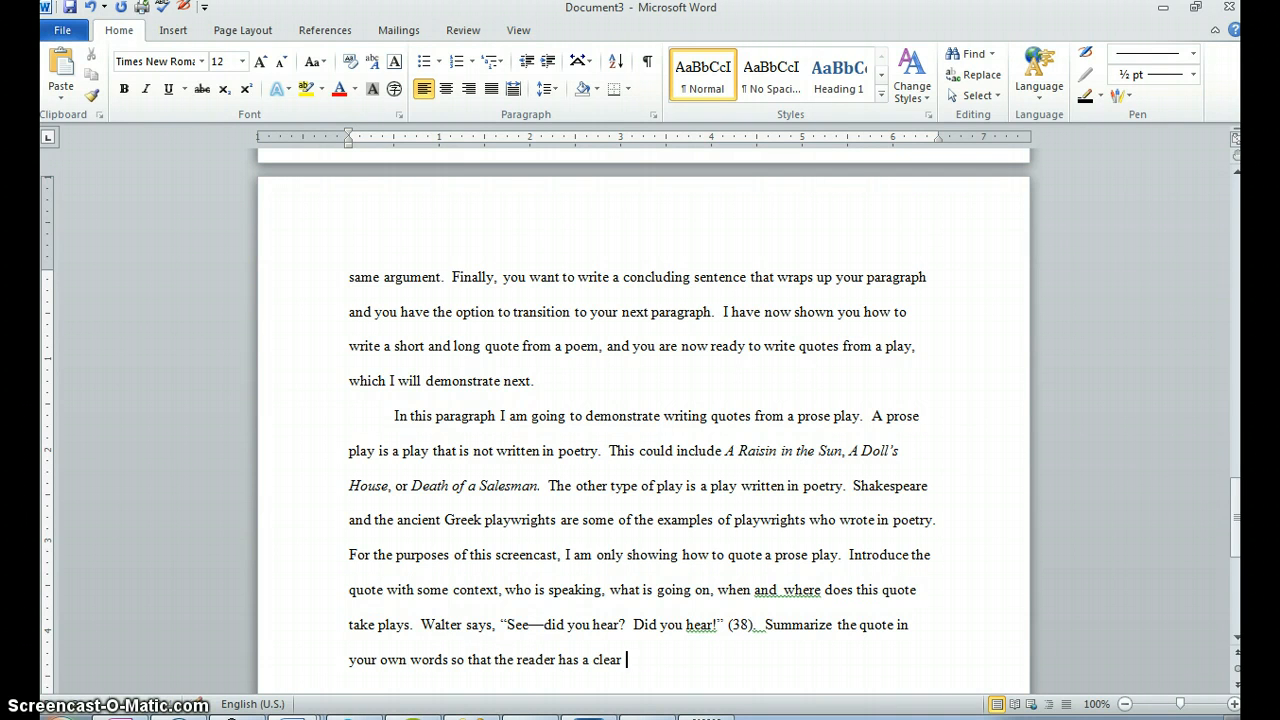
{"action": "type", "text": "idea of what was happening in that"}
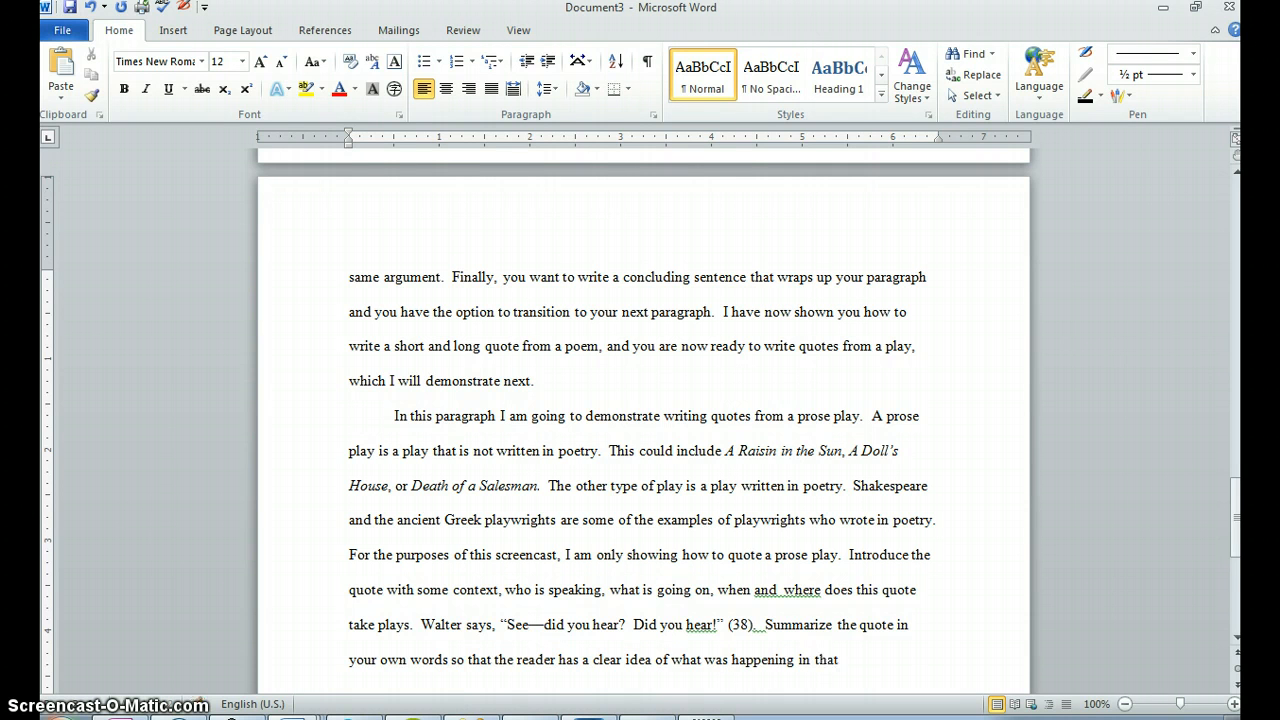
{"action": "type", "text": " quote.  Now trani"}
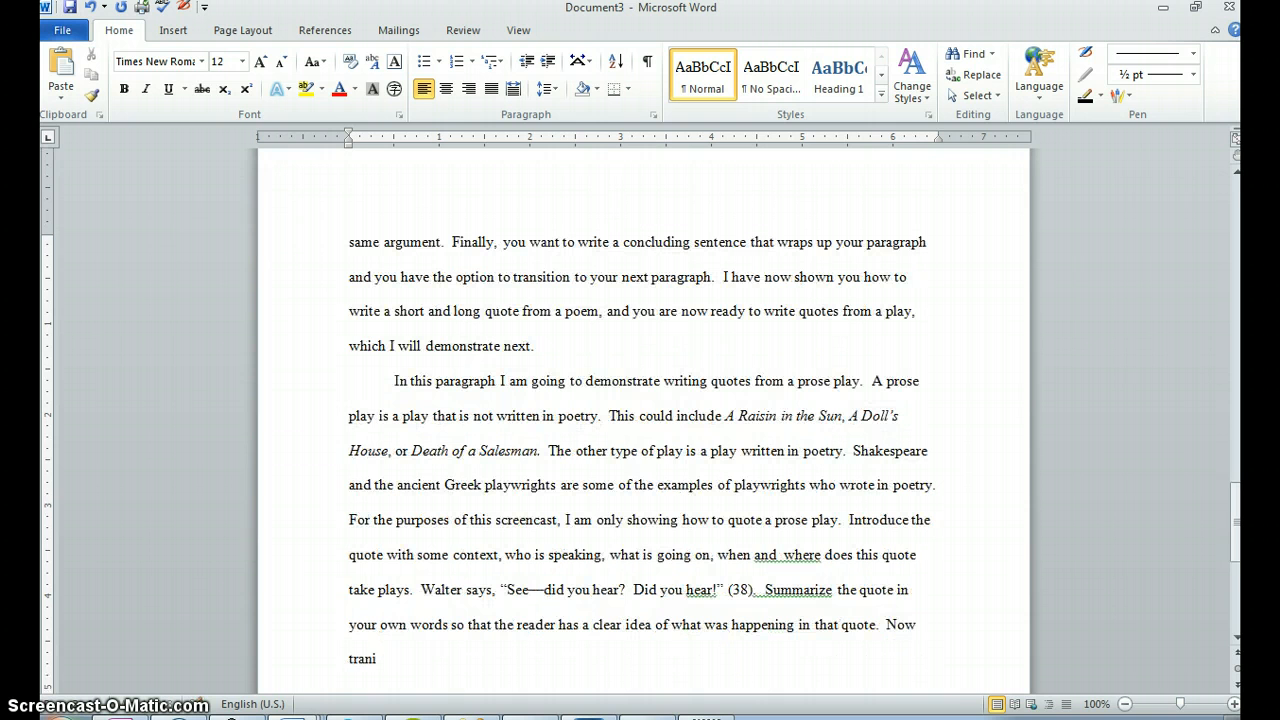
Write "Now transition into analysis where you will specifically state how and why this quote proves your argument as stated in your thesis."
{"action": "key", "text": "BackSpace"}
{"action": "type", "text": "sition into analysis where you will"}
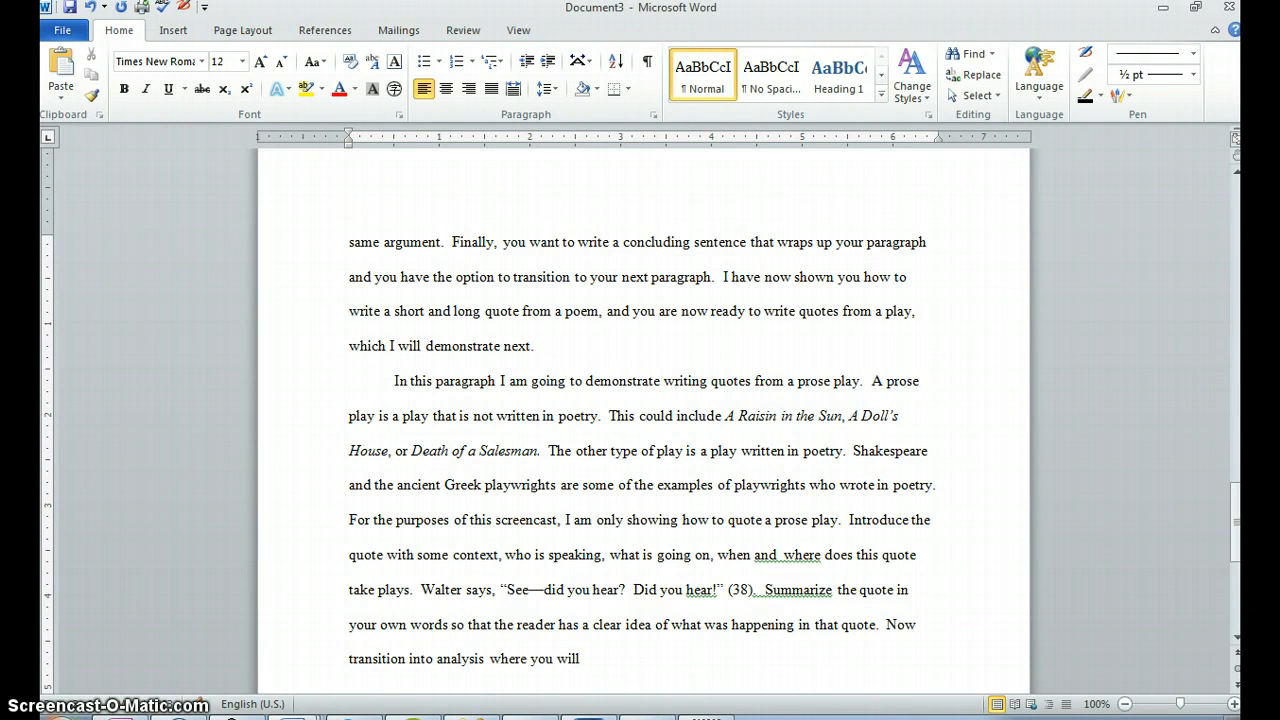
{"action": "type", "text": " specifically state how and why this qu"}
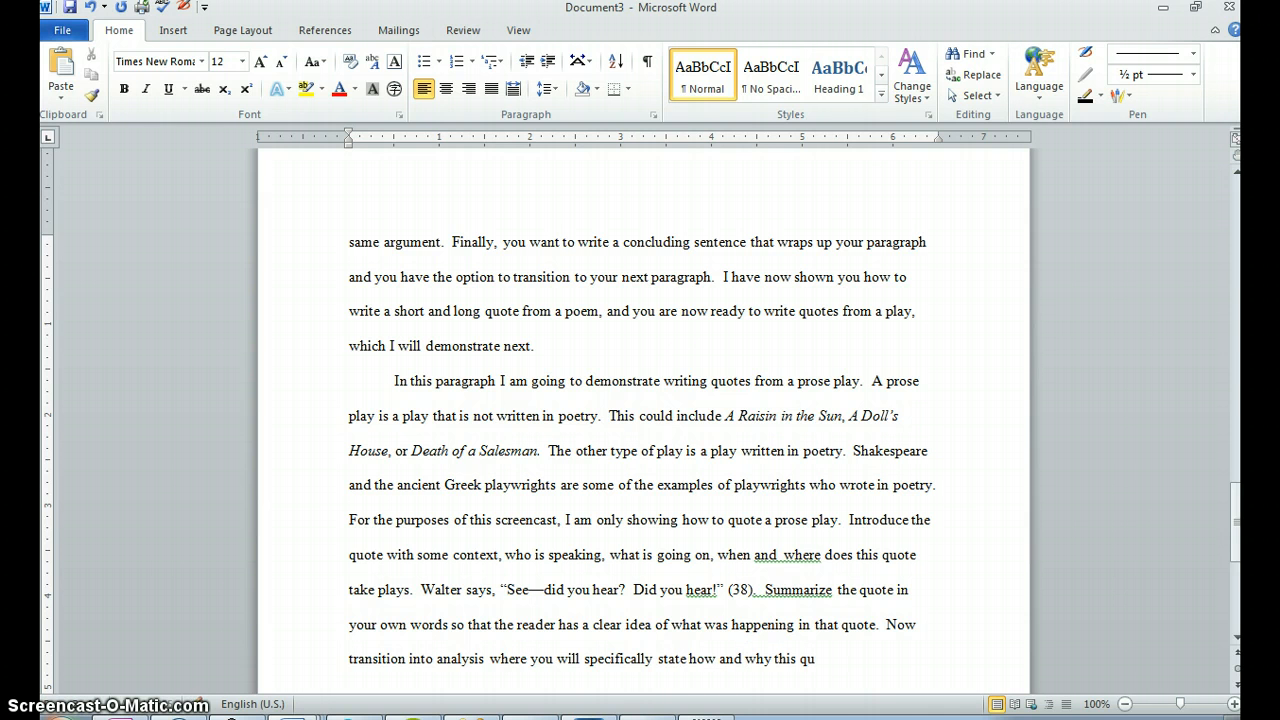
{"action": "type", "text": "ote proves your arguemtn."}
{"action": "key", "text": "BackSpace"}
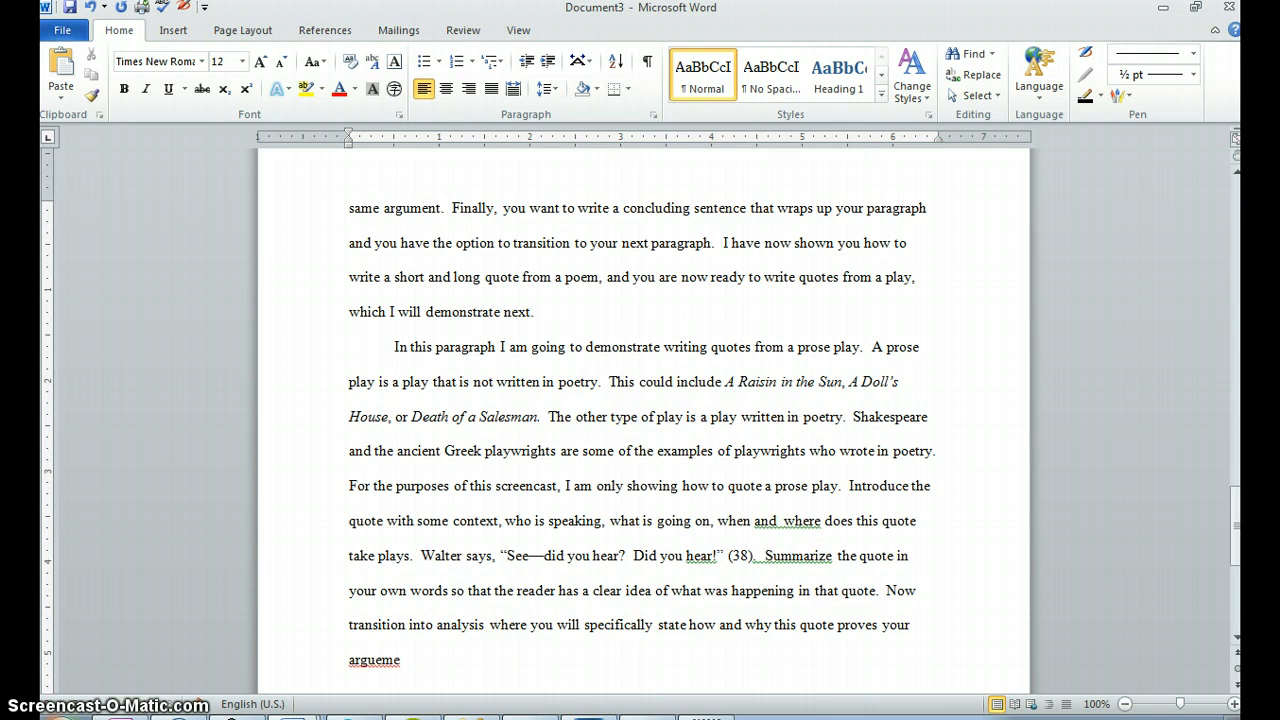
{"action": "type", "text": "as stated in your thesis.  Remembere"}
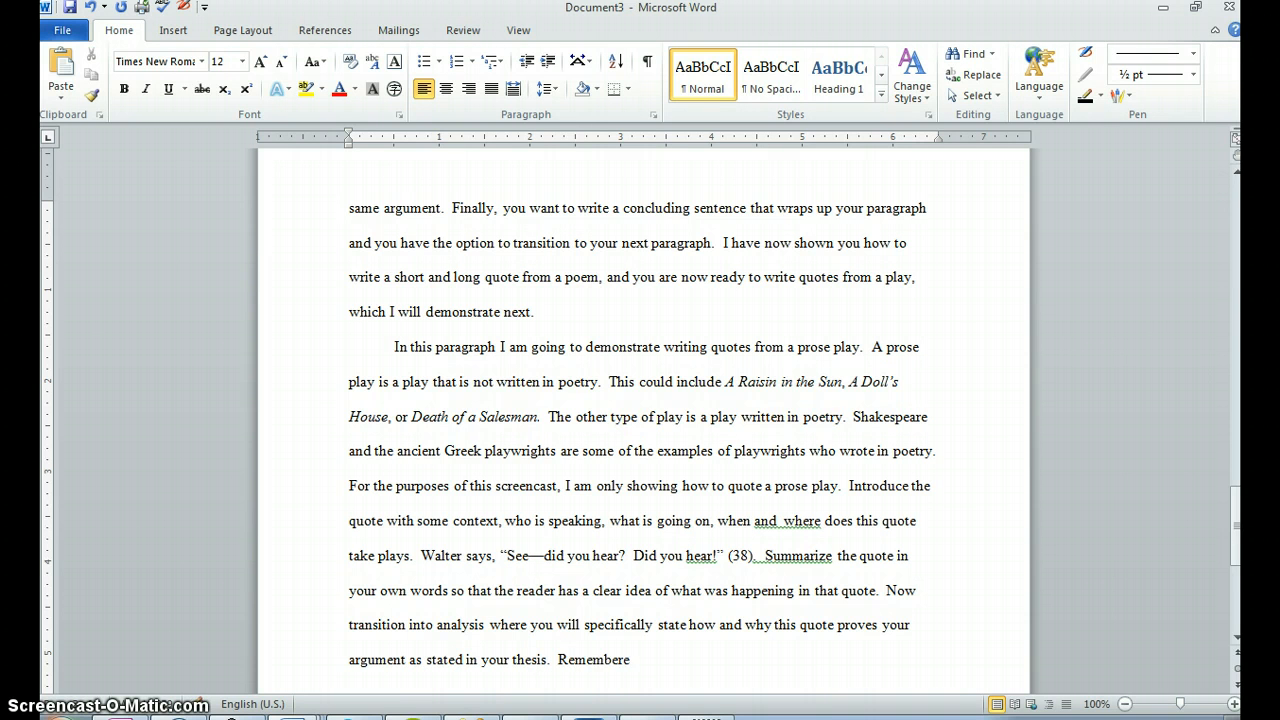
Add the sentence "Remember that this will be at least two sentences to allow you to effectively prove your point."
{"action": "key", "text": "BackSpace"}
{"action": "type", "text": "that "}
{"action": "type", "text": "this"}
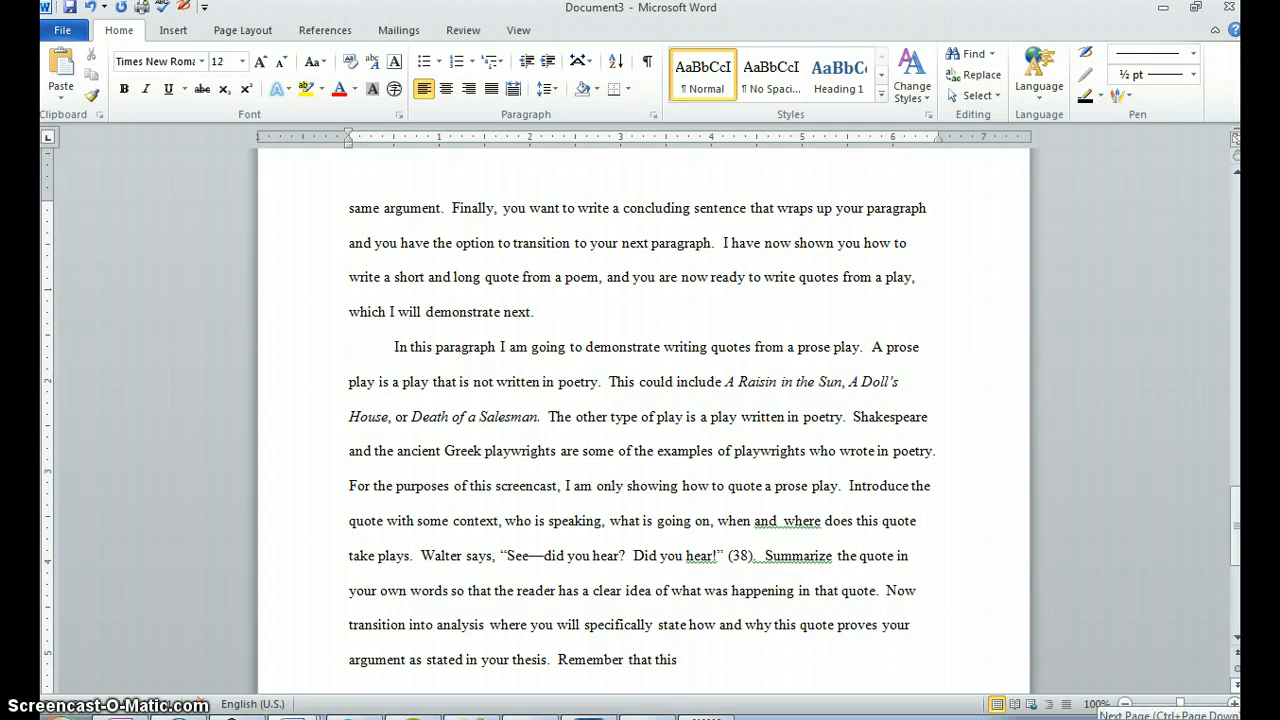
{"action": "type", "text": " Will"}
{"action": "key", "text": "BackSpace"}
{"action": "key", "text": "BackSpace"}
{"action": "key", "text": "BackSpace"}
{"action": "key", "text": "BackSpace"}
{"action": "key", "text": "BackSpace"}
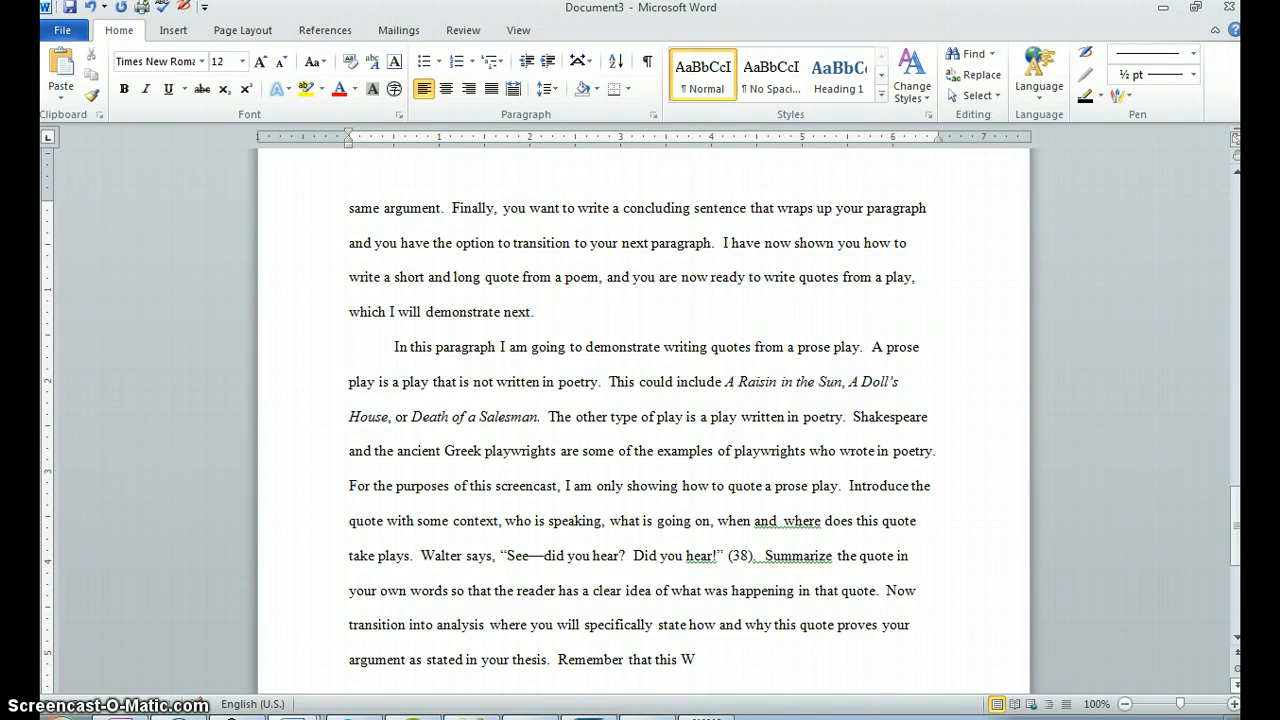
{"action": "type", "text": "wil be"}
{"action": "key", "text": "BackSpace"}
{"action": "key", "text": "BackSpace"}
{"action": "key", "text": "BackSpace"}
{"action": "key", "text": "BackSpace"}
{"action": "type", "text": "ll be at least two sentences"}
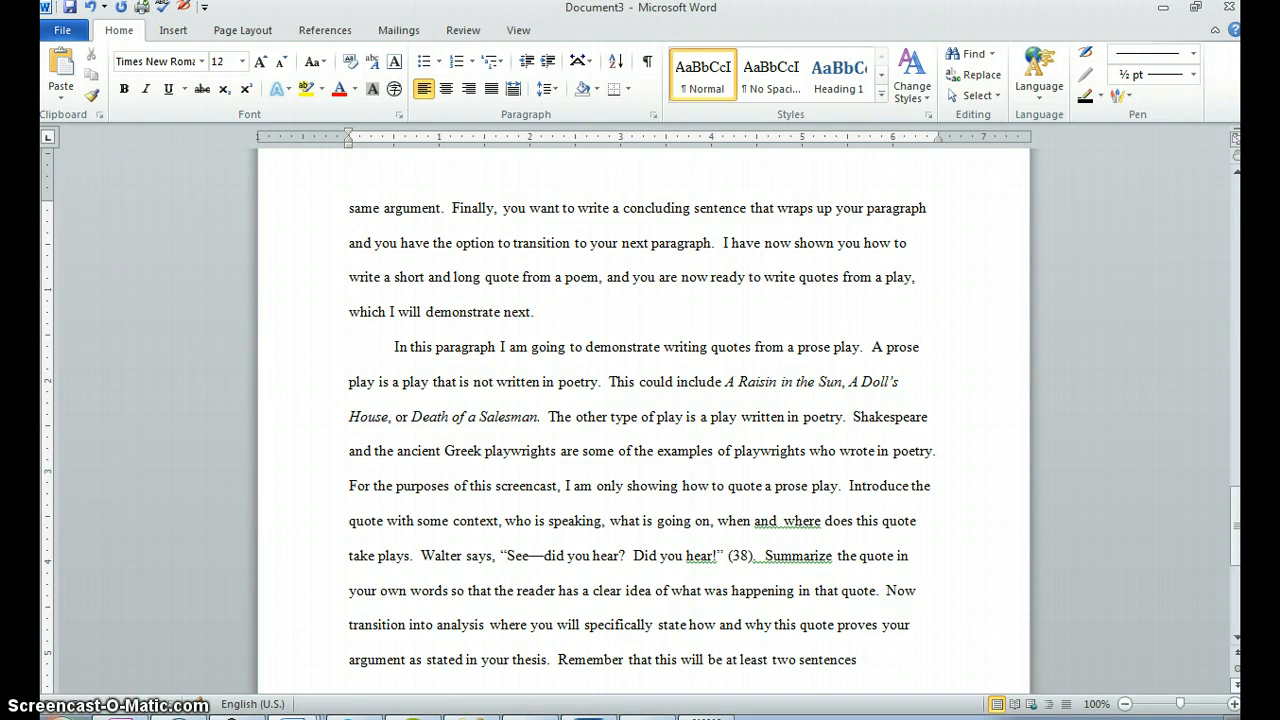
{"action": "type", "text": " to allow you to"}
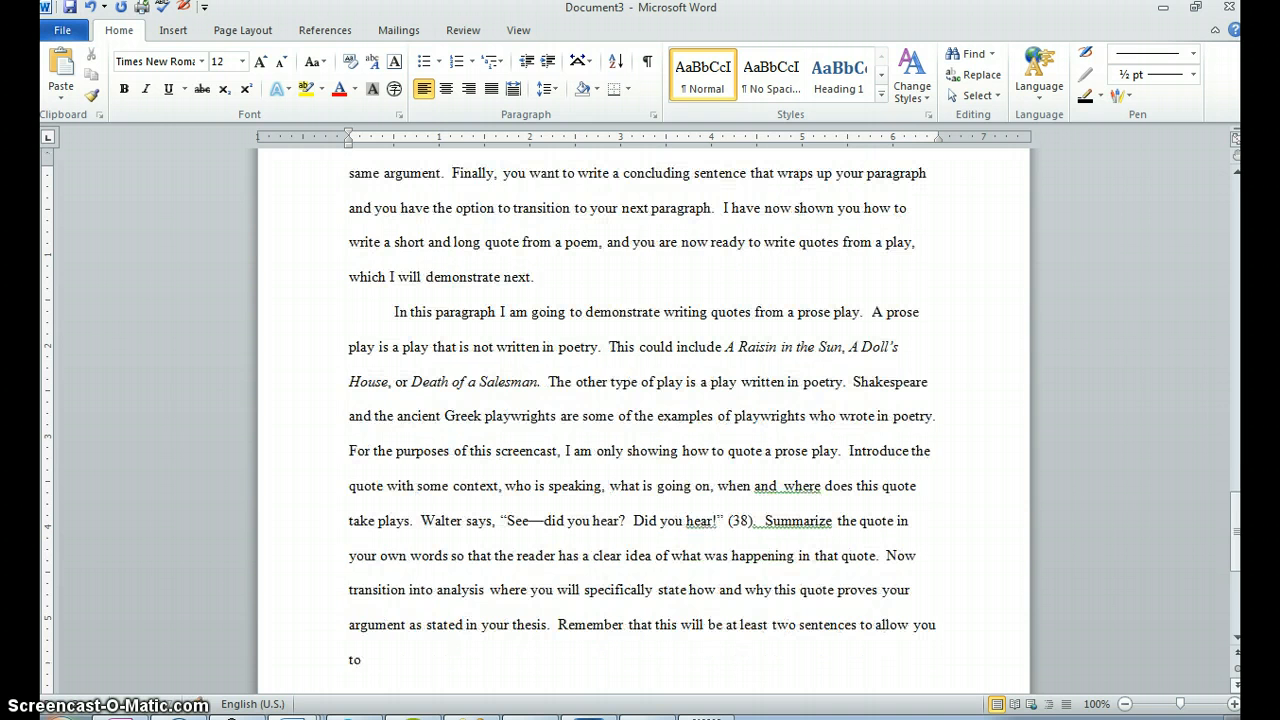
{"action": "type", "text": " effectively prove your pon"}
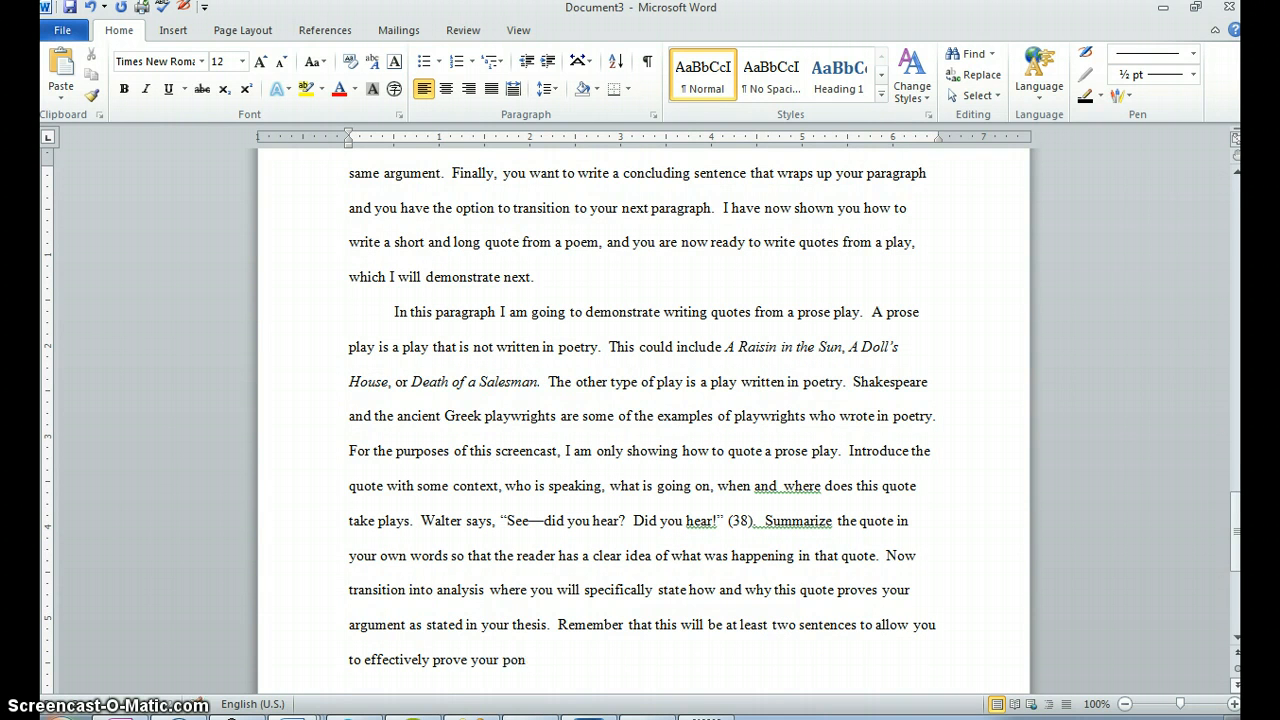
{"action": "key", "text": "BackSpace"}
{"action": "type", "text": "int.  You can then tran"}
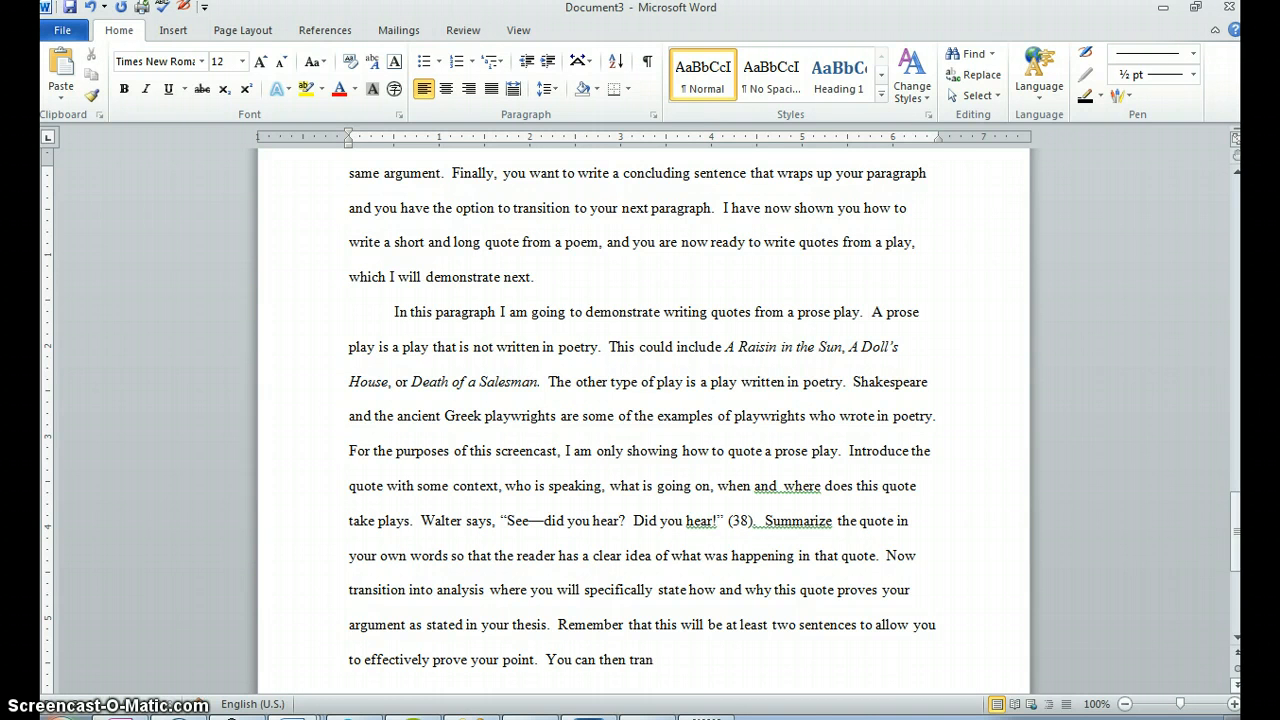
Write "You can then transition into your next quote, which will be an example of a long quote with only one character speaking."
{"action": "type", "text": "sition into"}
{"action": "scroll", "coordinate": [640, 420], "scroll_direction": "up", "scroll_amount": 3, "text": "ctrl"}
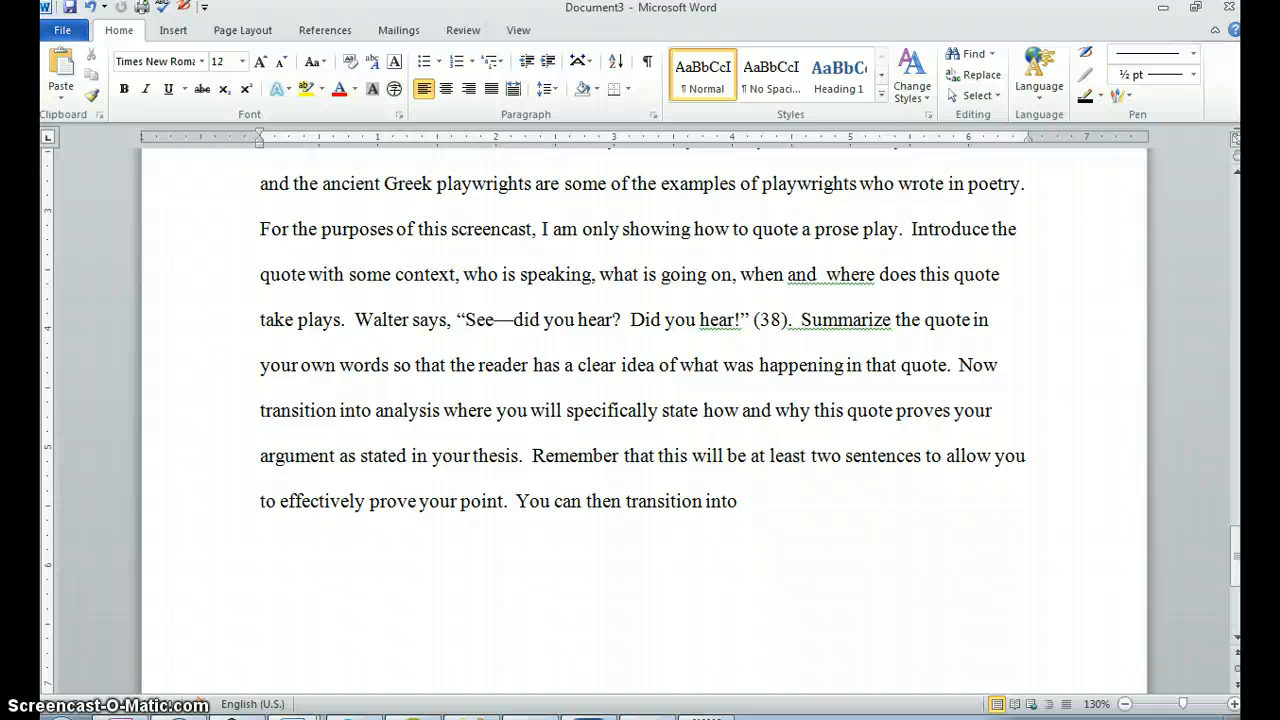
{"action": "type", "text": "your next quote, which will"}
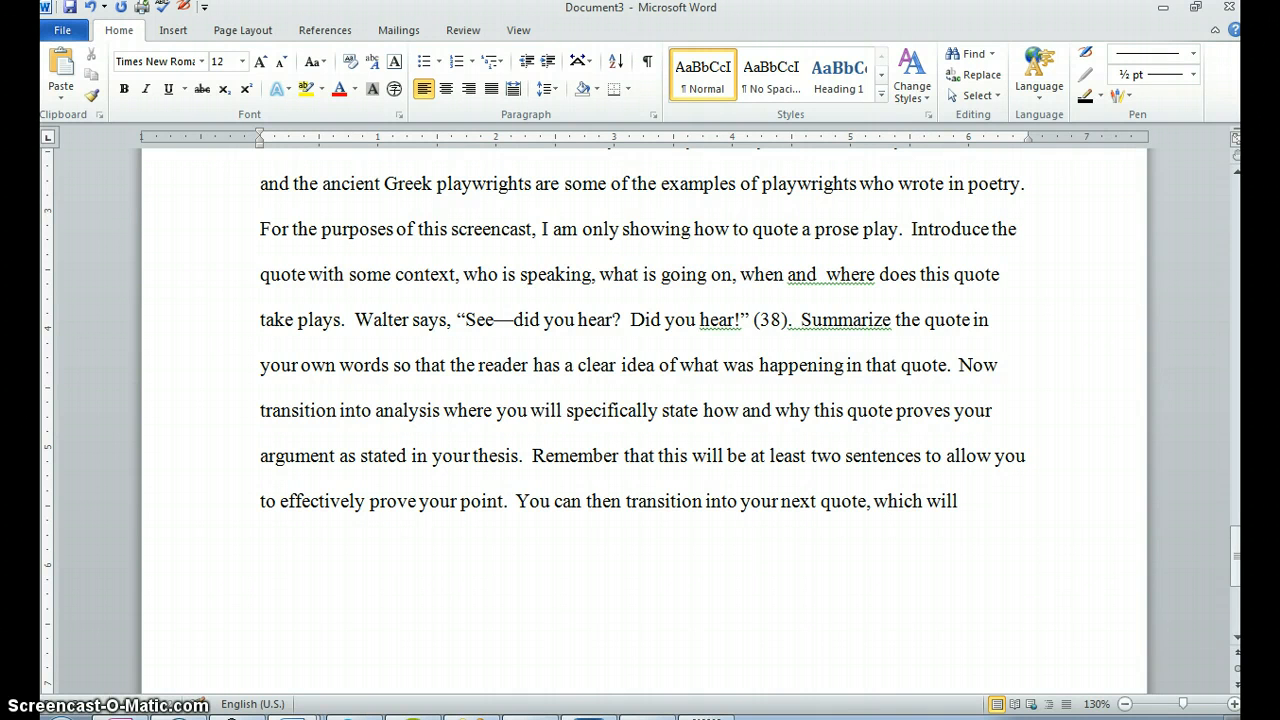
{"action": "type", "text": " be an example of"}
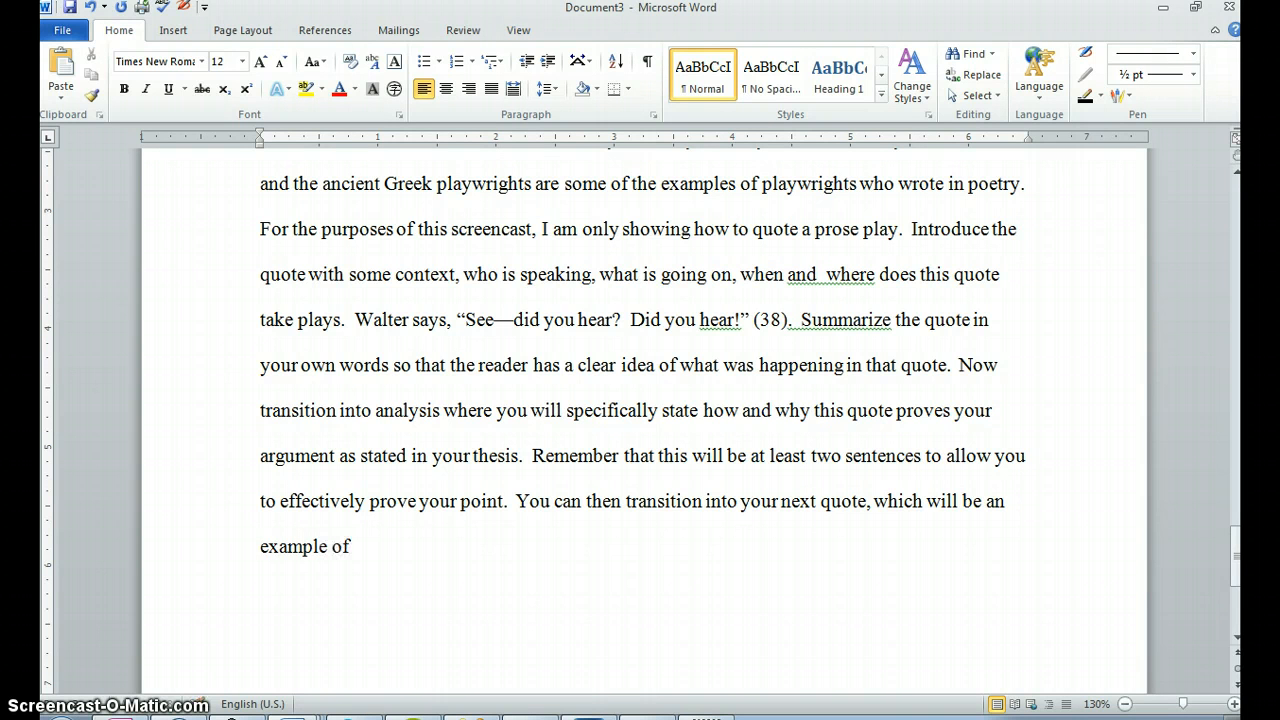
{"action": "type", "text": " a long quote wi"}
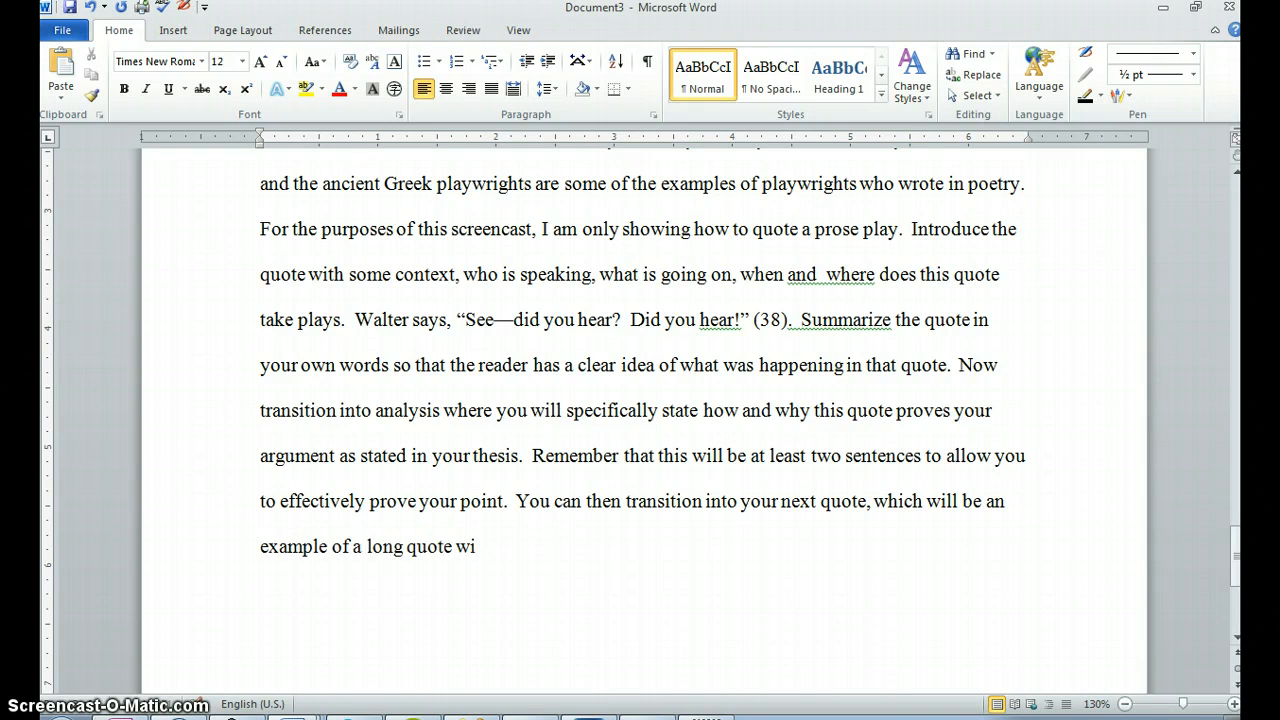
{"action": "type", "text": "th only one chara"}
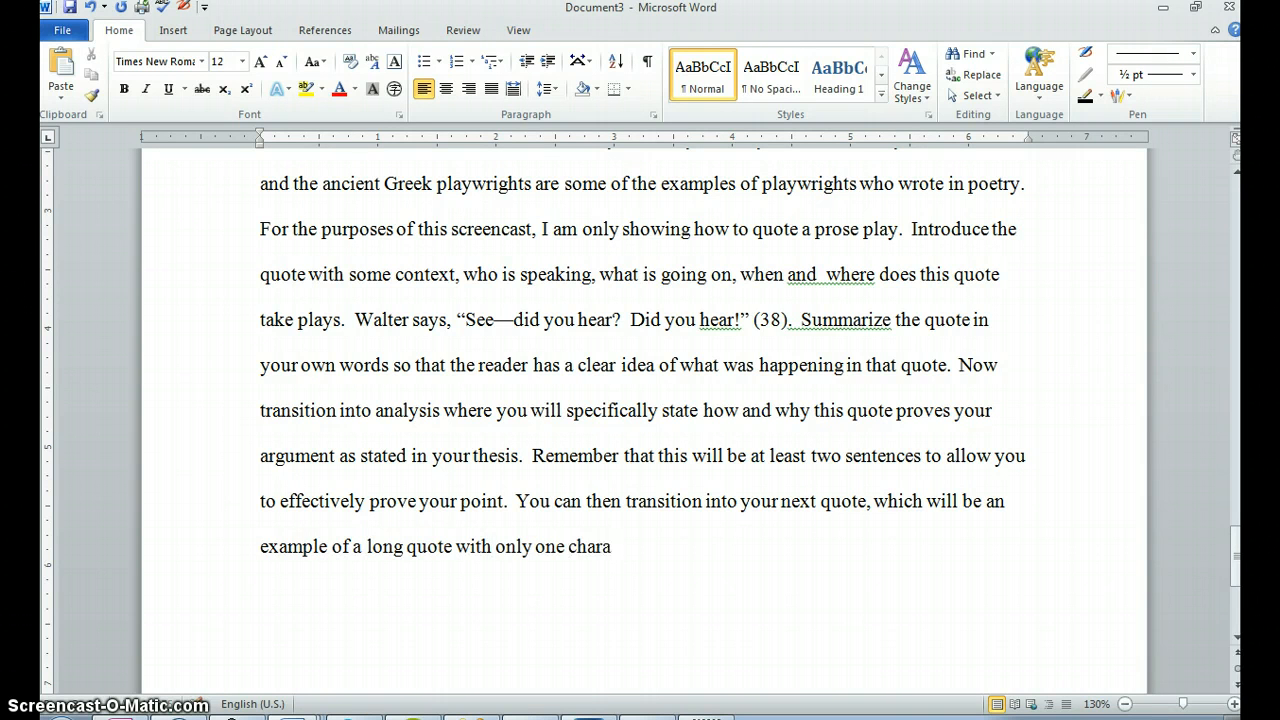
{"action": "type", "text": "cter speaking."}
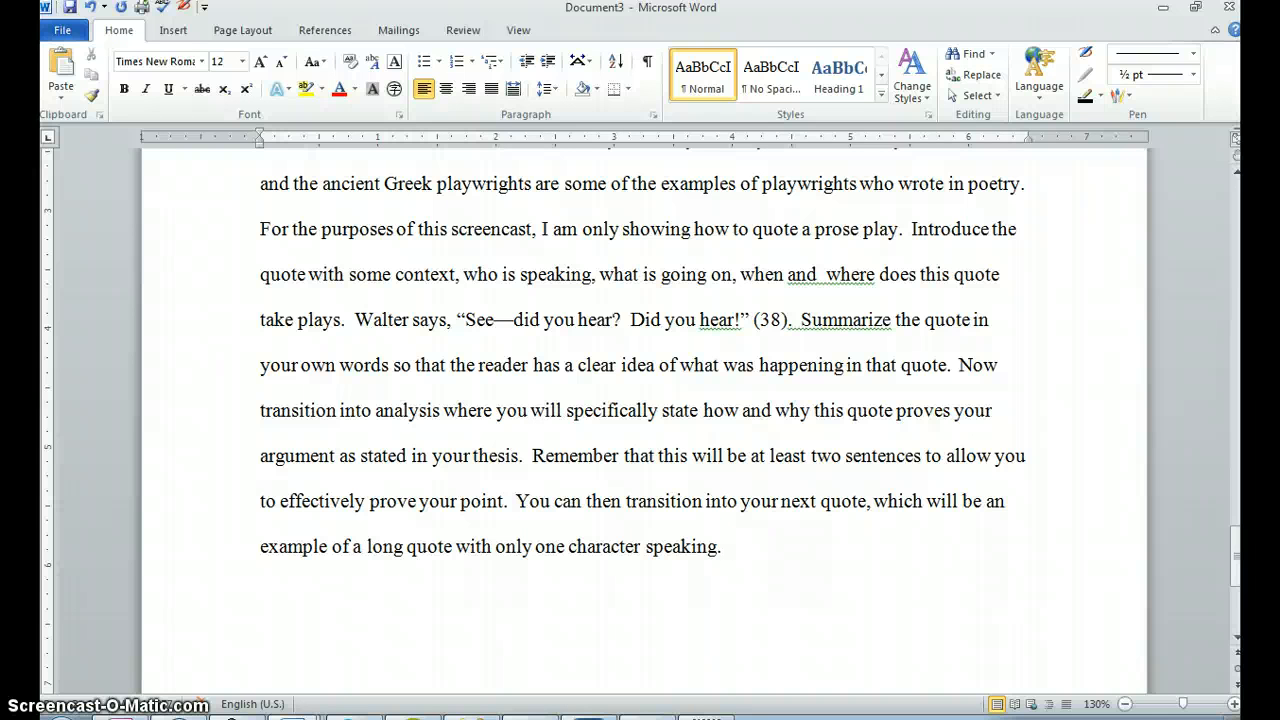
Begin a new sentence with "Start by giving the context of the quote, which could"
{"action": "type", "text": "Start by in"}
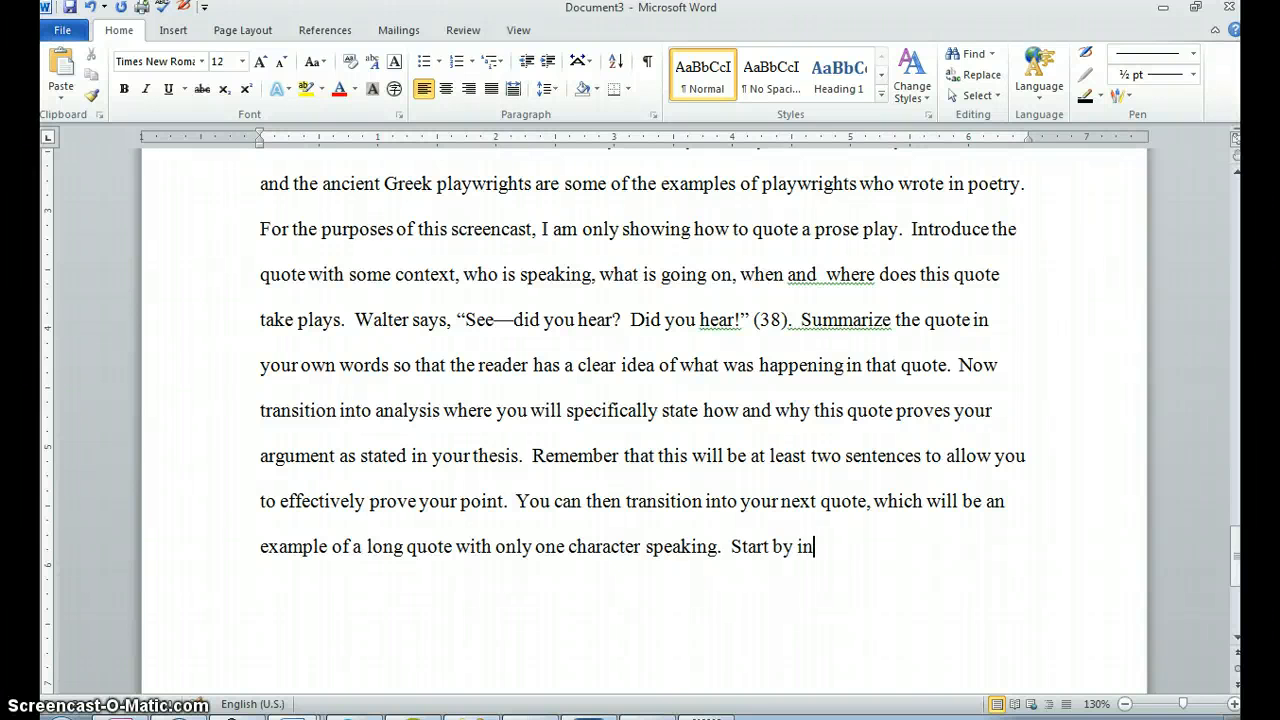
{"action": "key", "text": "BackSpace"}
{"action": "key", "text": "BackSpace"}
{"action": "type", "text": "giving th"}
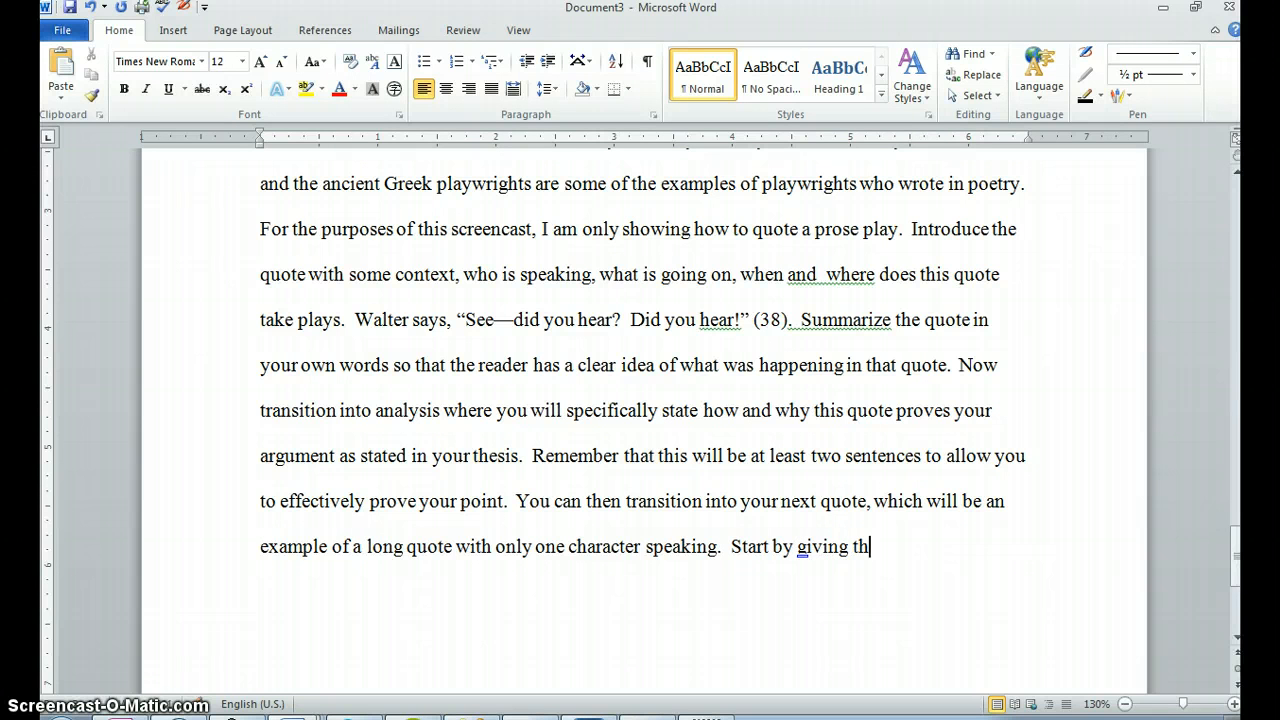
{"action": "type", "text": "e context of the"}
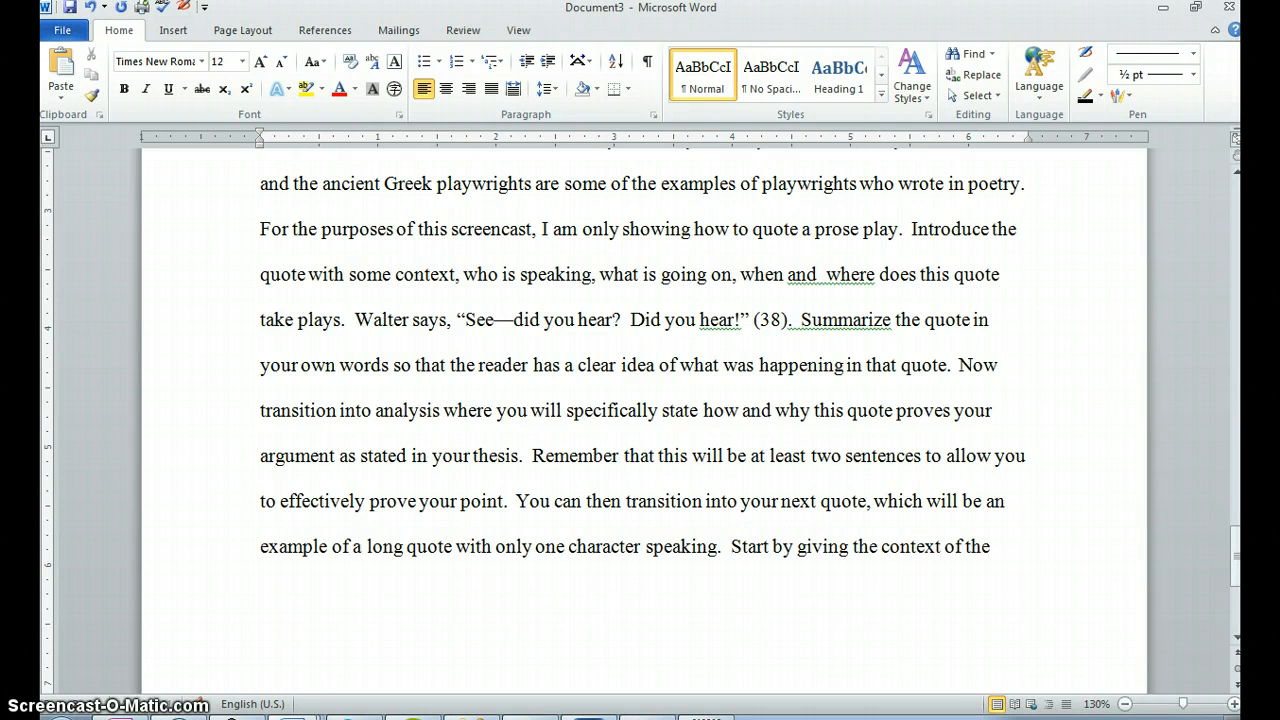
{"action": "type", "text": " quote, which cold in"}
{"action": "key", "text": "BackSpace"}
{"action": "key", "text": "BackSpace"}
{"action": "key", "text": "BackSpace"}
{"action": "key", "text": "BackSpace"}
{"action": "key", "text": "BackSpace"}
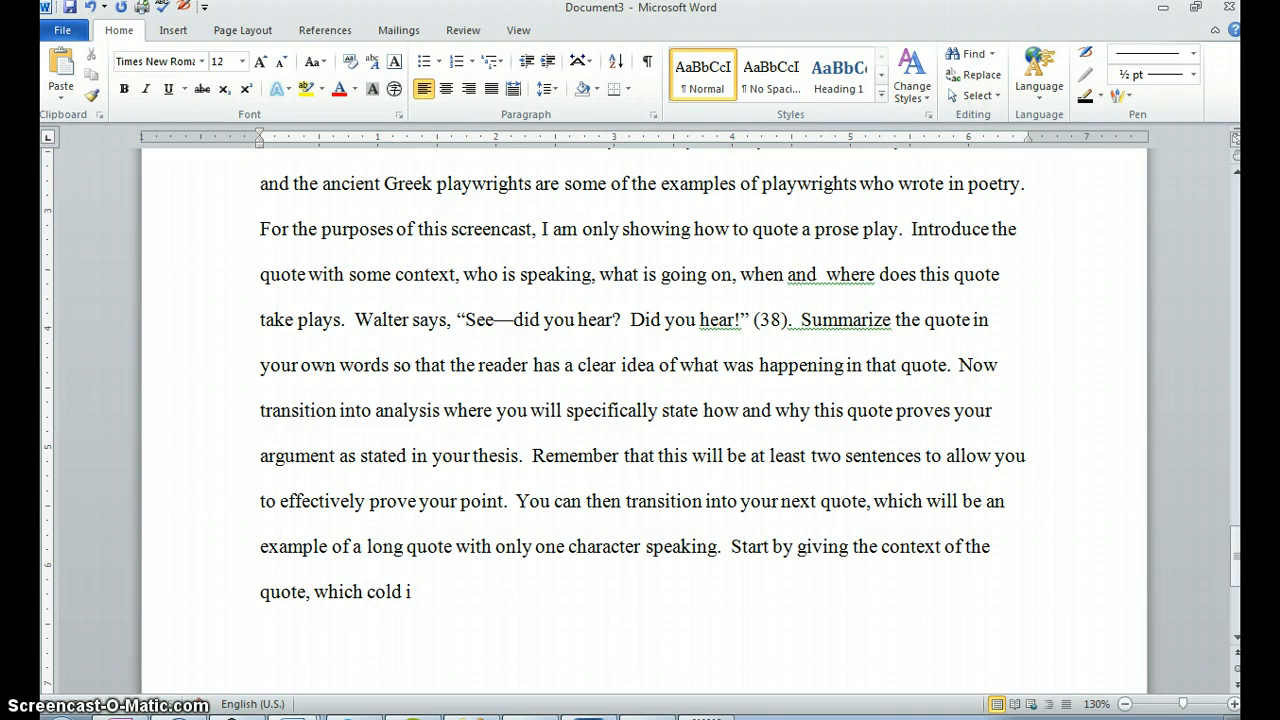
Complete the context sentence with "include the speaker, the events leading up to the quote, where in the play the quote happens, etc."
{"action": "type", "text": "uld include the speaker, the "}
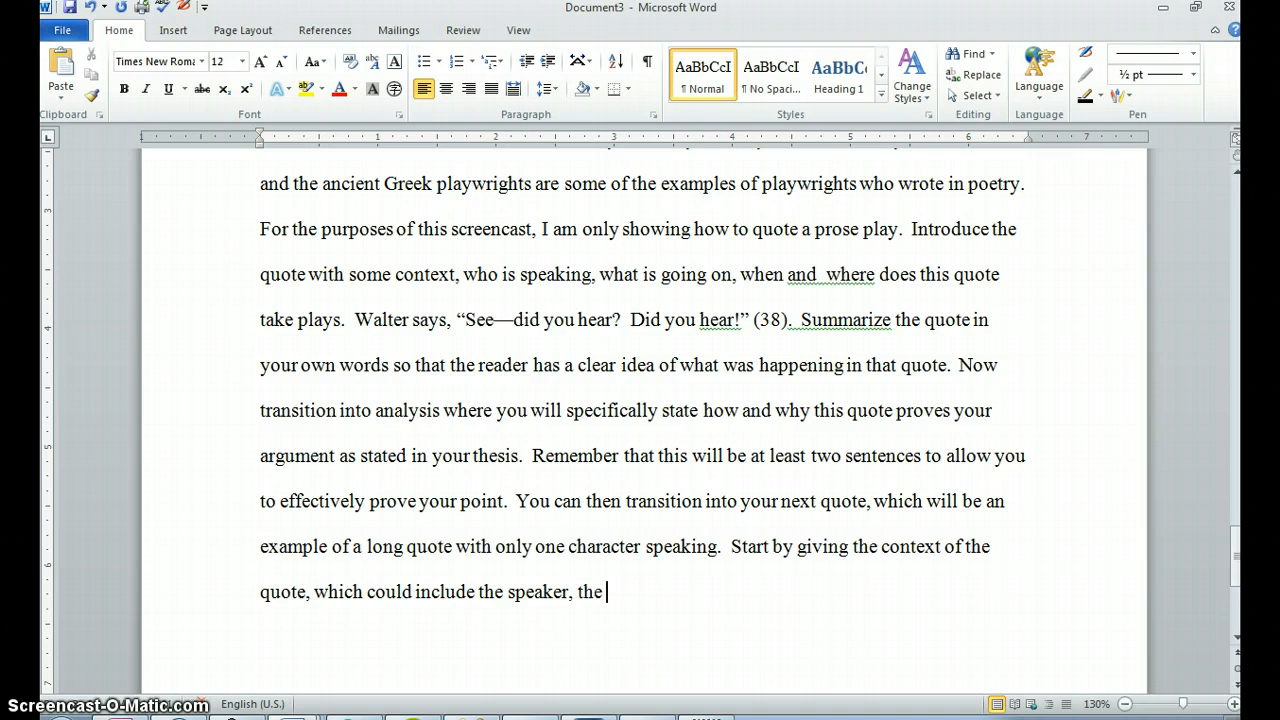
{"action": "type", "text": "events rela"}
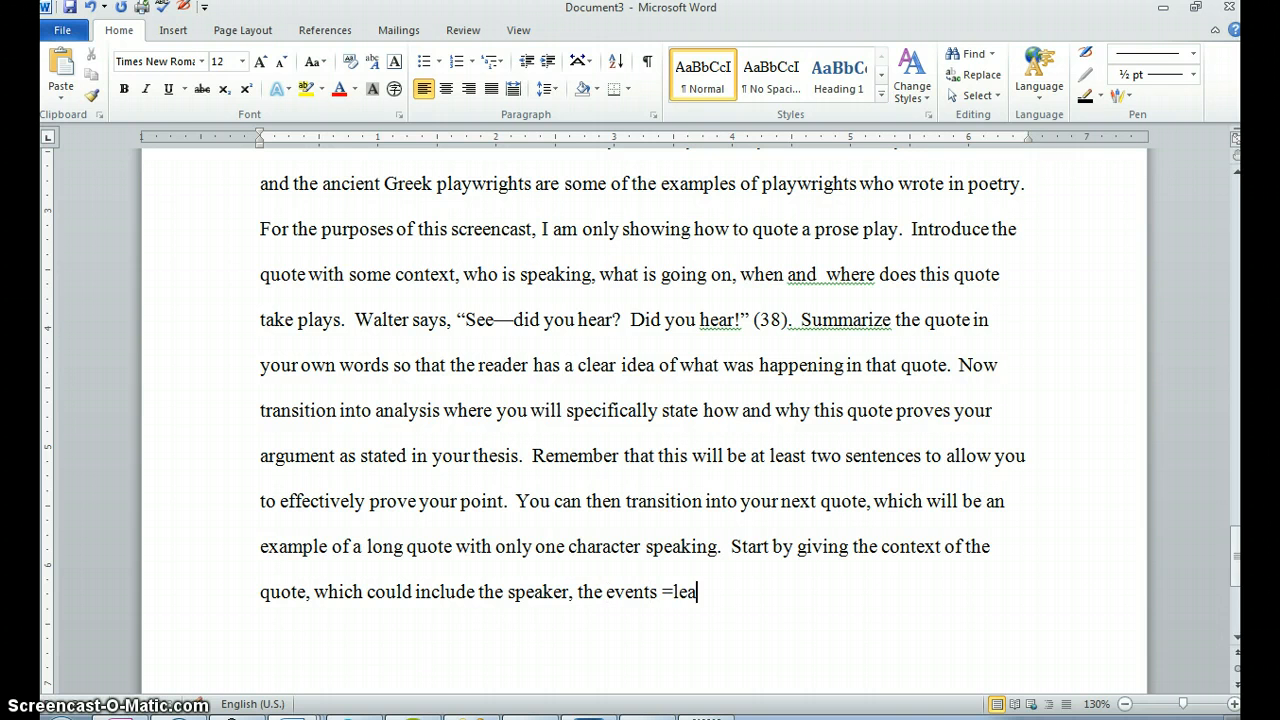
{"action": "key", "text": "BackSpace"}
{"action": "key", "text": "BackSpace"}
{"action": "key", "text": "BackSpace"}
{"action": "key", "text": "BackSpace"}
{"action": "type", "text": "leading up"}
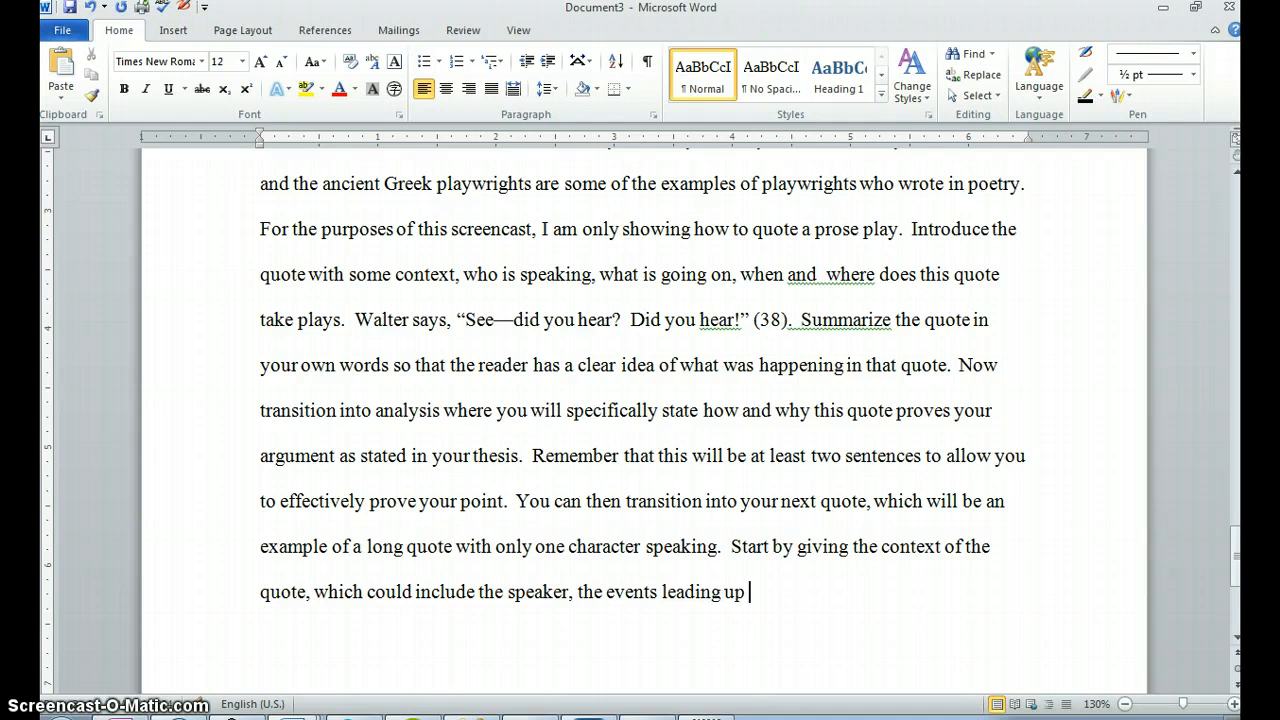
{"action": "type", "text": " to teh quote, where in"}
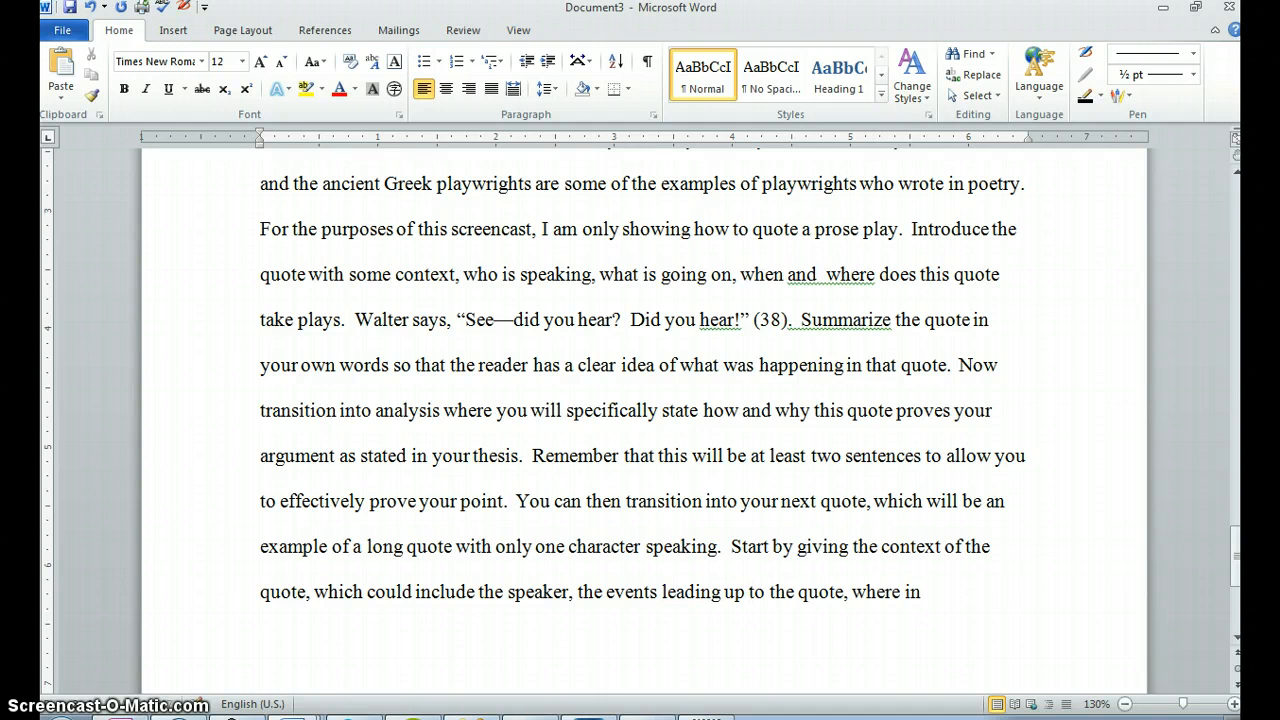
{"action": "type", "text": " the play the quote hap"}
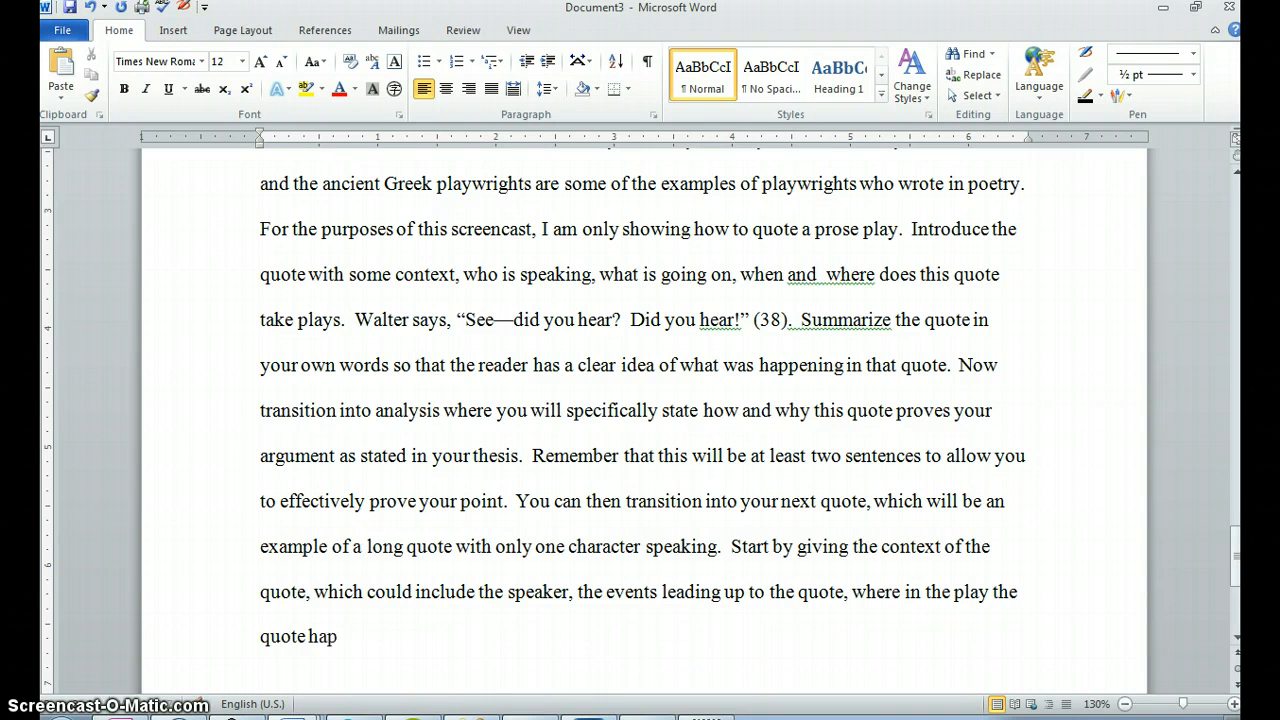
{"action": "type", "text": "pens, etc.  M"}
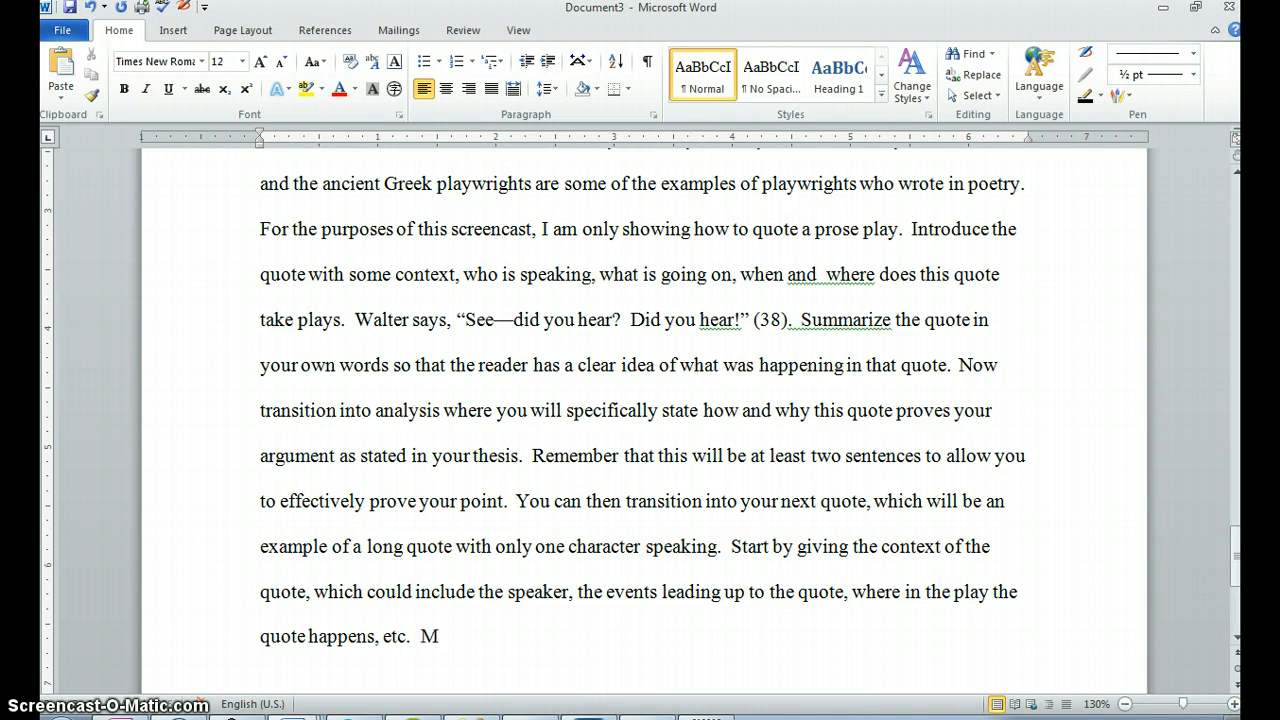
Introduce the long quote with "Mama says:" and begin it on a new line with "Crazy 'bout his children!"
{"action": "type", "text": "ama says"}
{"action": "type", "text": "Cra"}
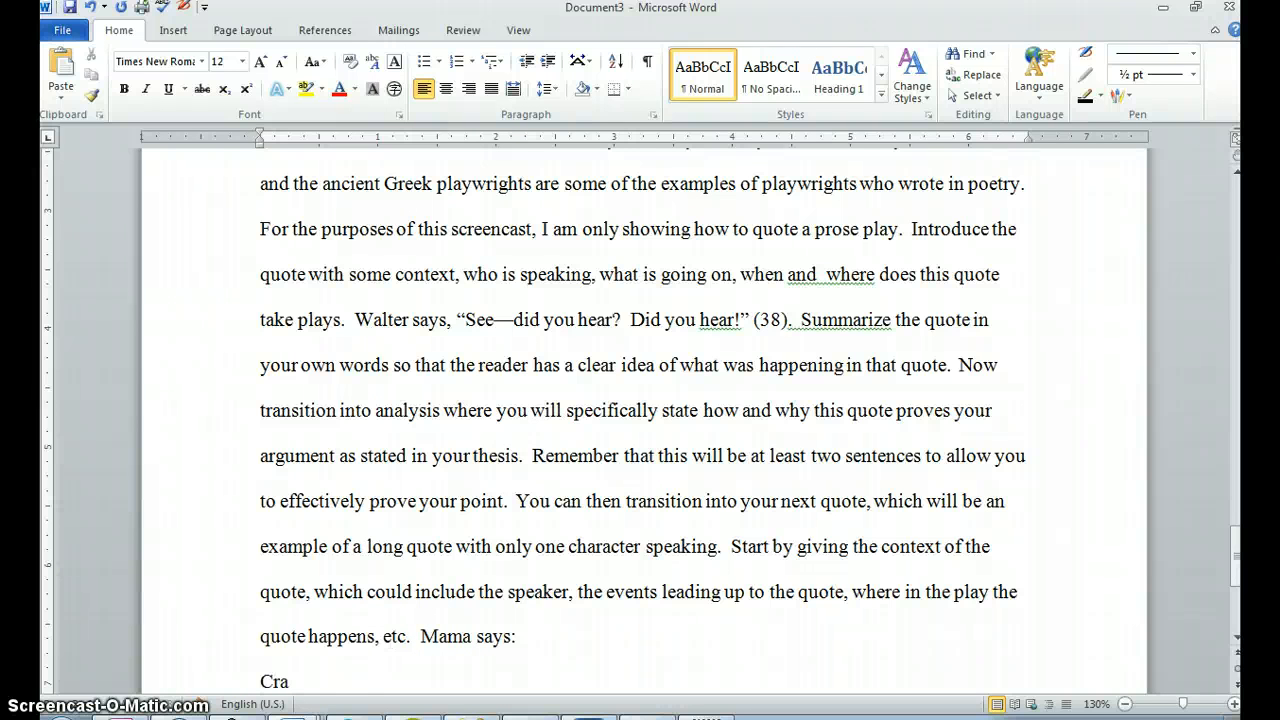
{"action": "type", "text": "zy 'bout his childre"}
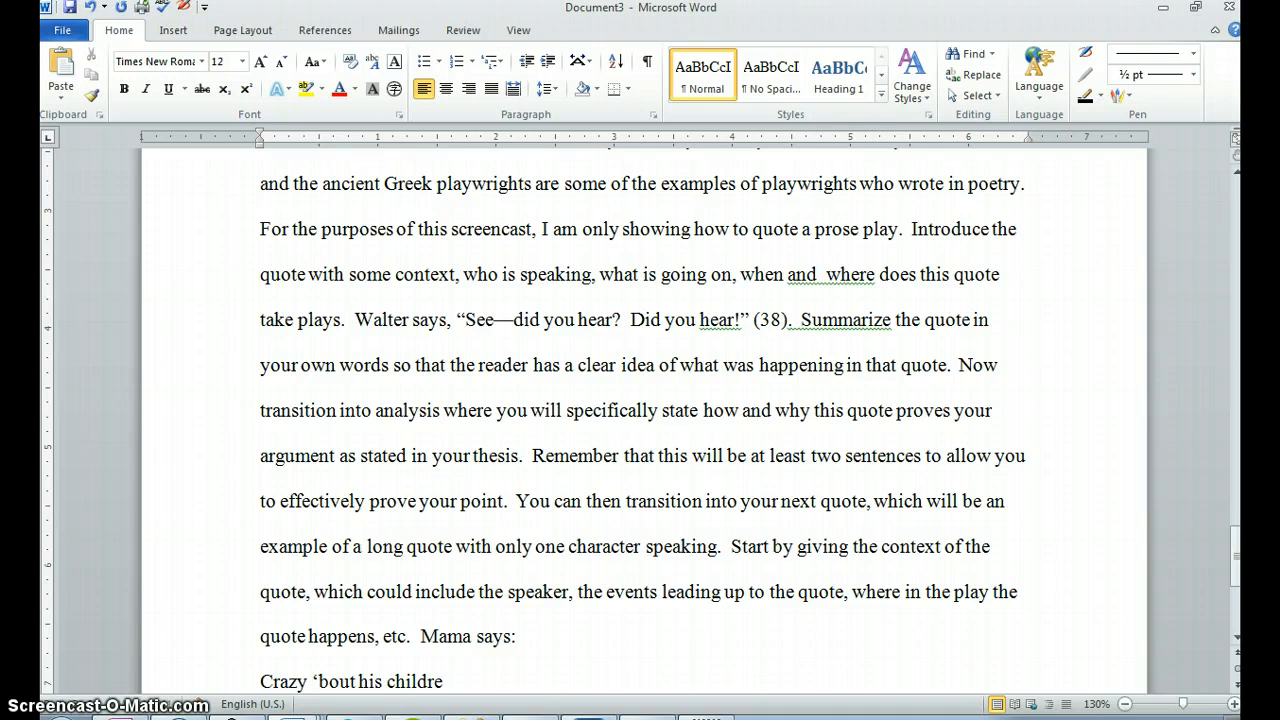
{"action": "type", "text": "n!  Go"}
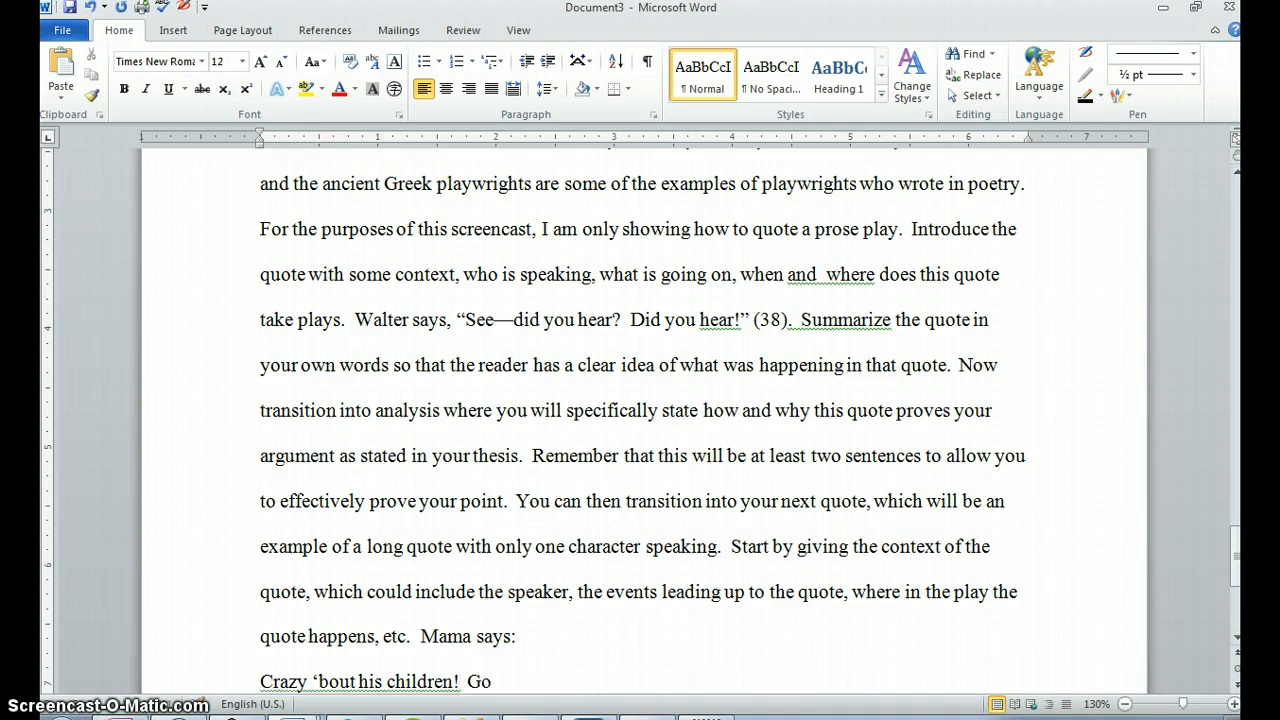
Continue the quote with "God knows there was plenty wrong with Walter Younger" followed by a dash
{"action": "type", "text": "d knows there was p"}
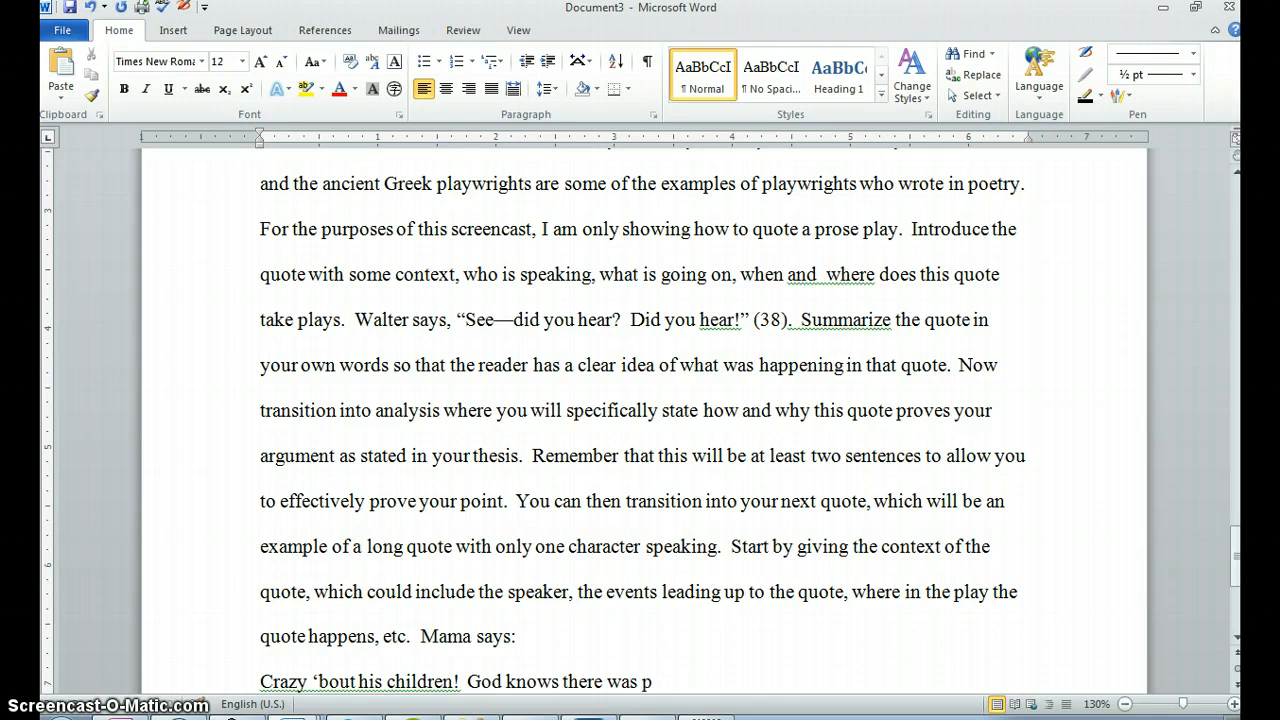
{"action": "type", "text": "lenty wrong with Wlater"}
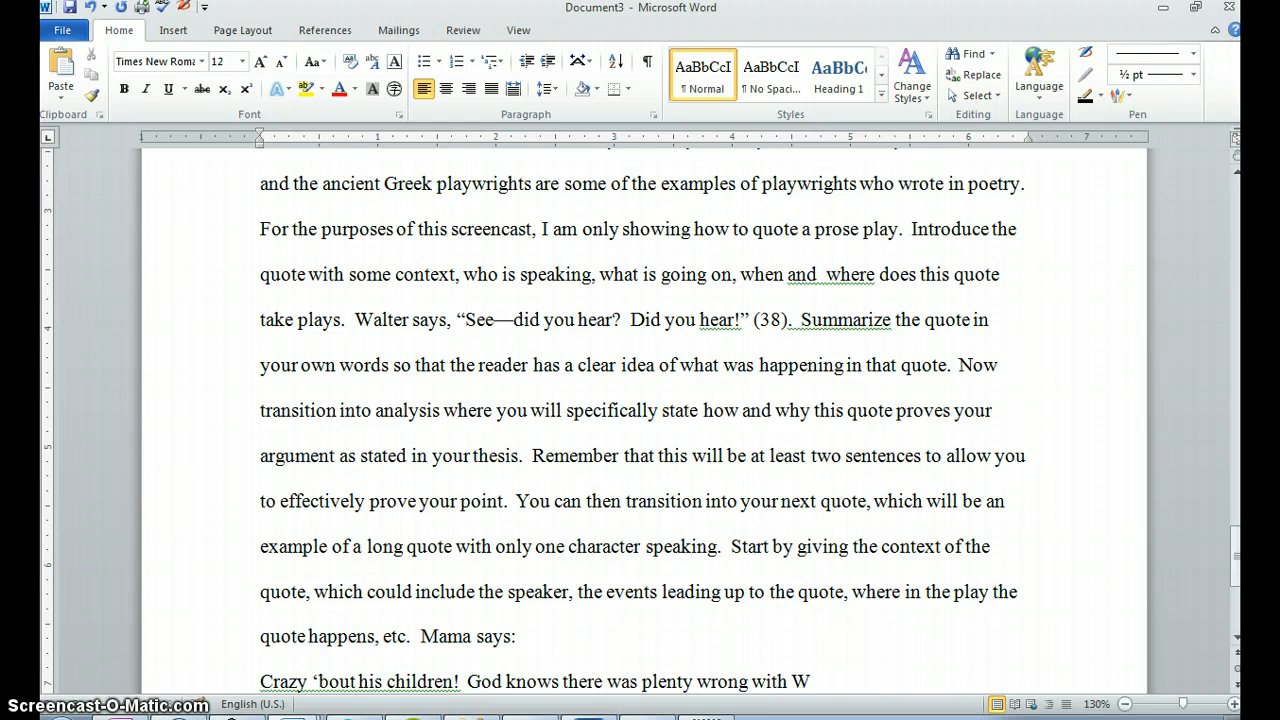
{"action": "key", "text": "BackSpace"}
{"action": "key", "text": "BackSpace"}
{"action": "key", "text": "BackSpace"}
{"action": "key", "text": "BackSpace"}
{"action": "key", "text": "BackSpace"}
{"action": "type", "text": "alter Younger--"}
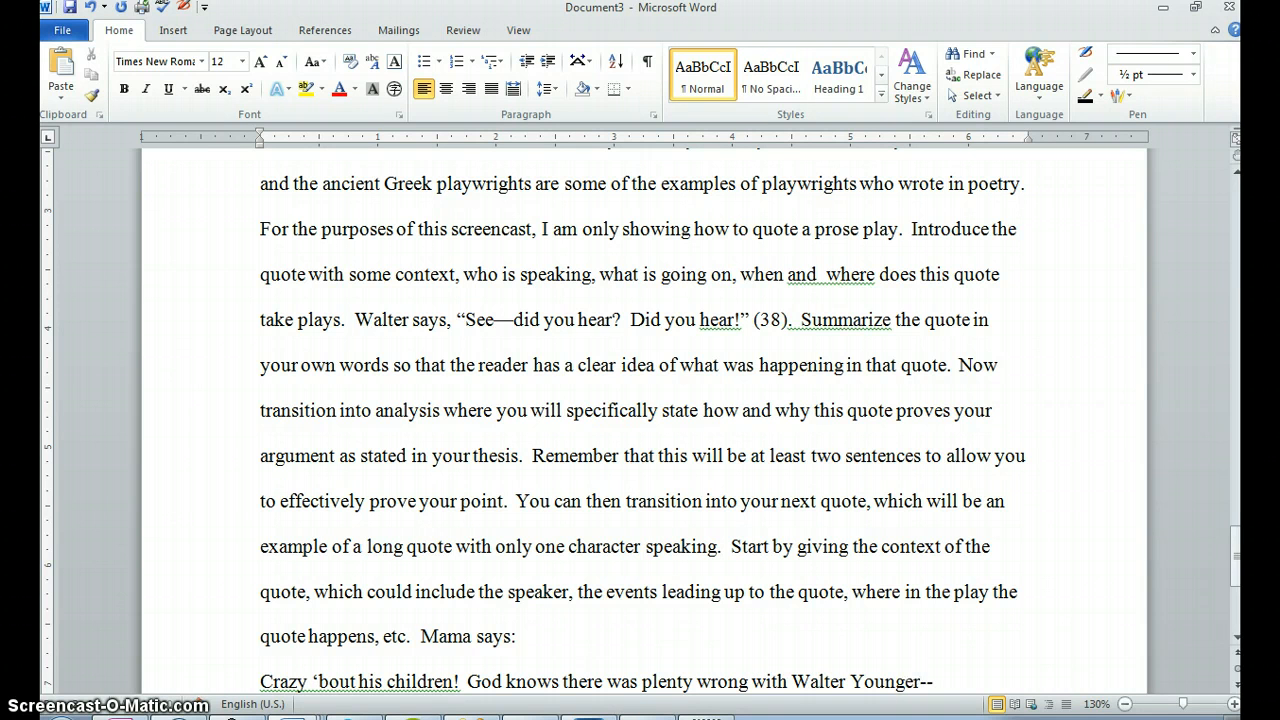
Finish the quote's second sentence with "hard-headed, mean, kind of wild with women—plenty wrong with him."
{"action": "type", "text": "harde"}
{"action": "key", "text": "BackSpace"}
{"action": "type", "text": "-headed"}
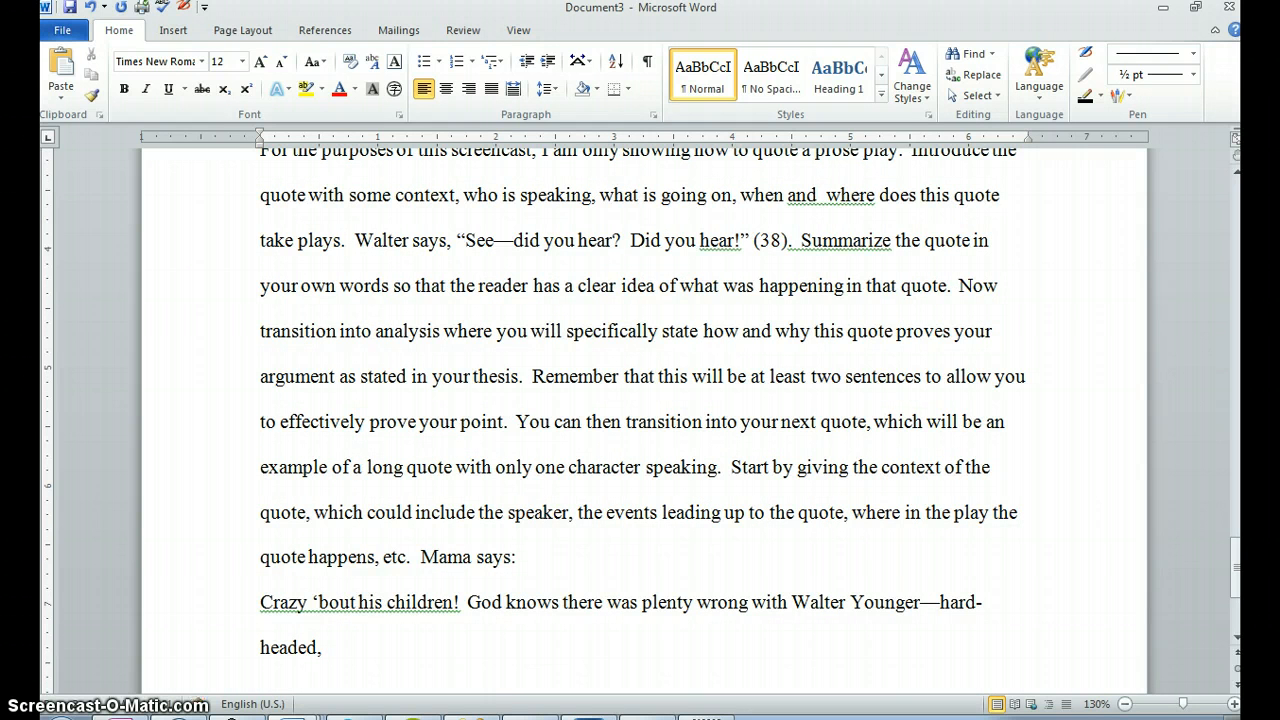
{"action": "type", "text": ", mean, kind of wild with women"}
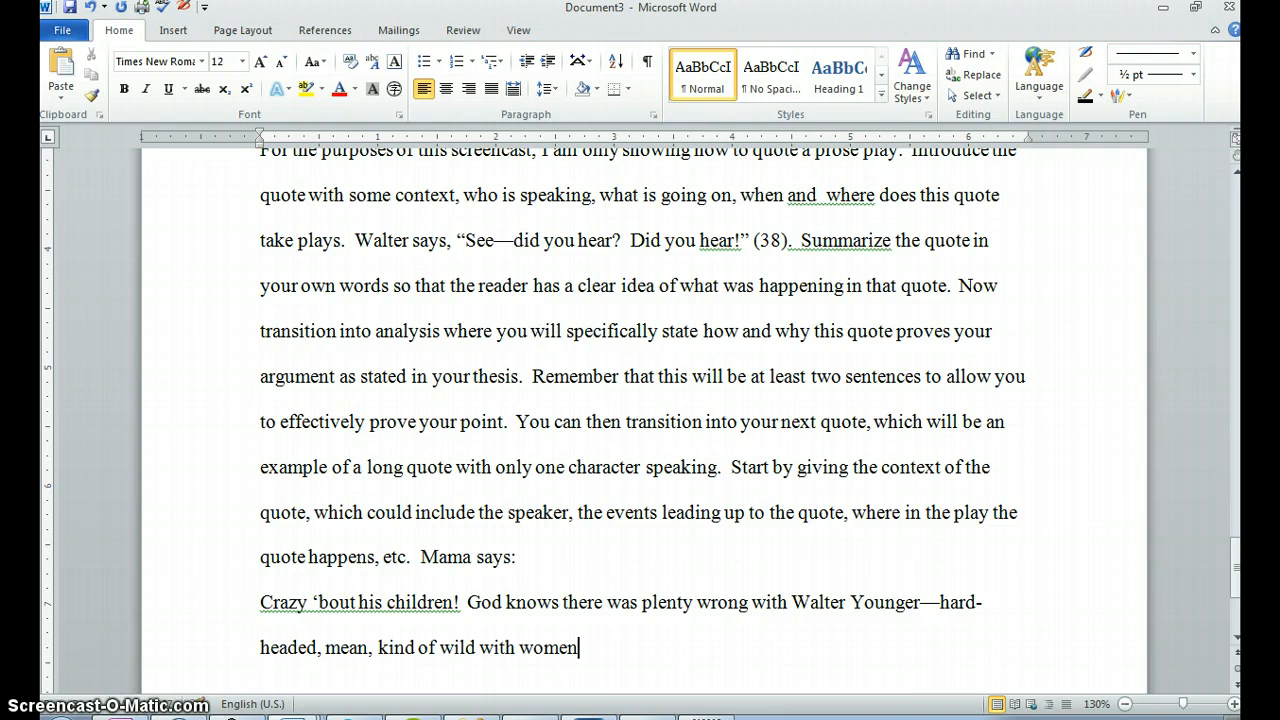
{"action": "type", "text": "--plenty wrong with him.  "}
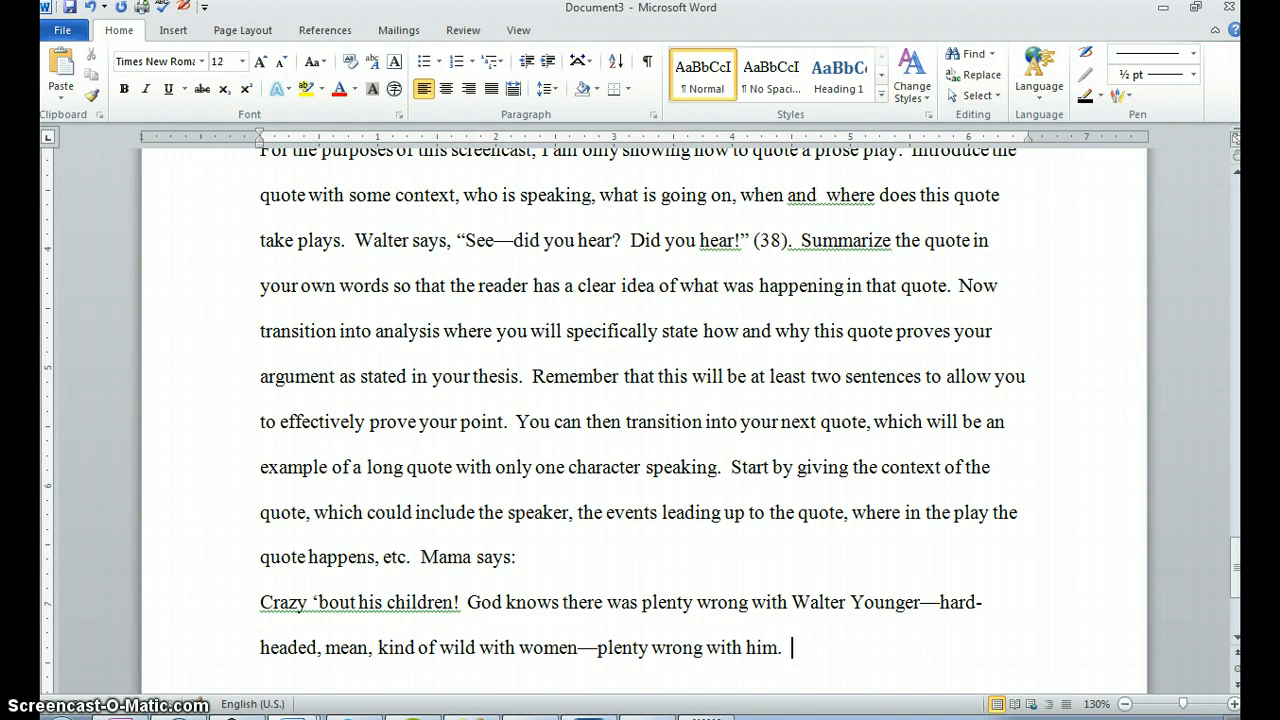
Add "But he sure loved his children. Always wanted them to have something—be something" to the quote
{"action": "type", "text": "But he sure love"}
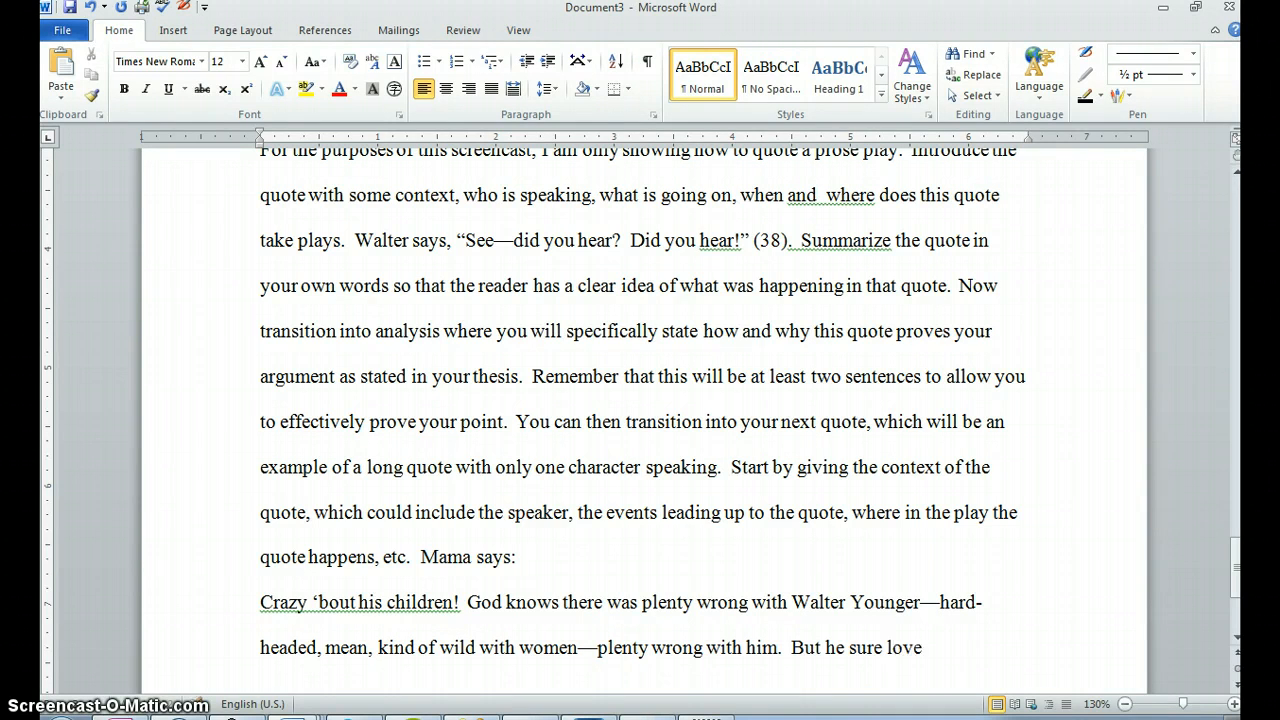
{"action": "type", "text": "d his children.  Always wante"}
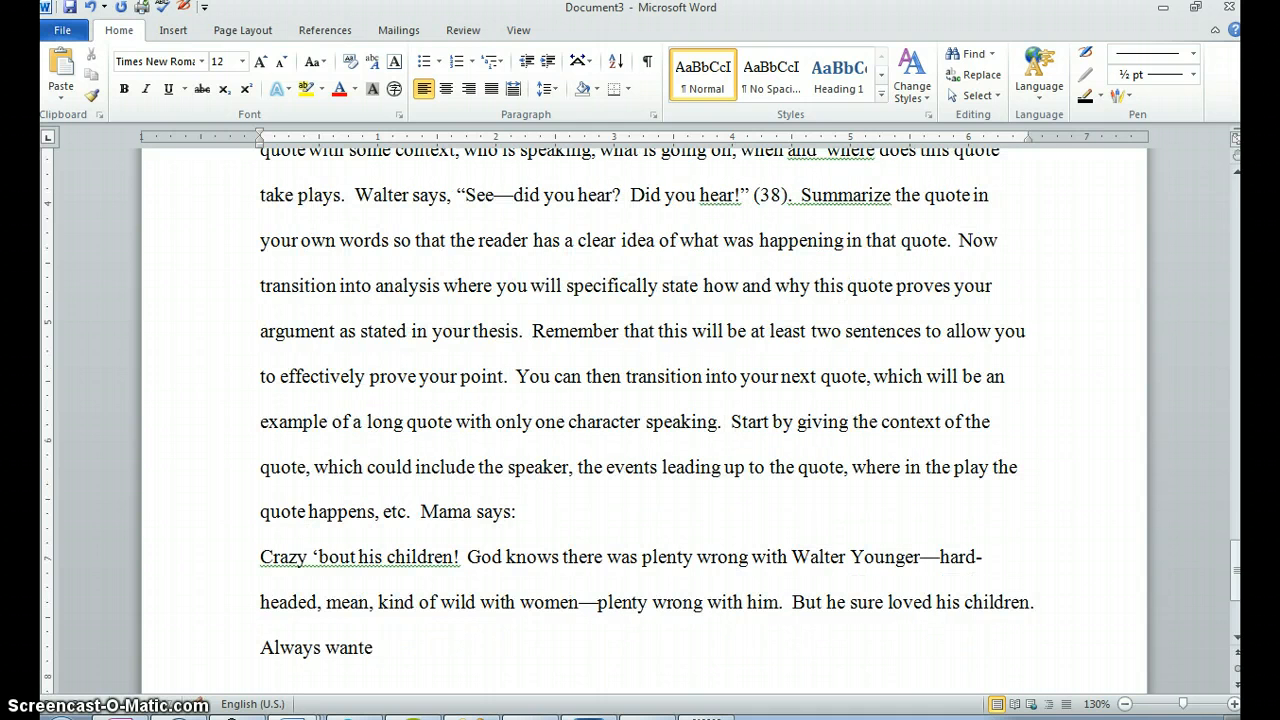
{"action": "type", "text": "d them to have something"}
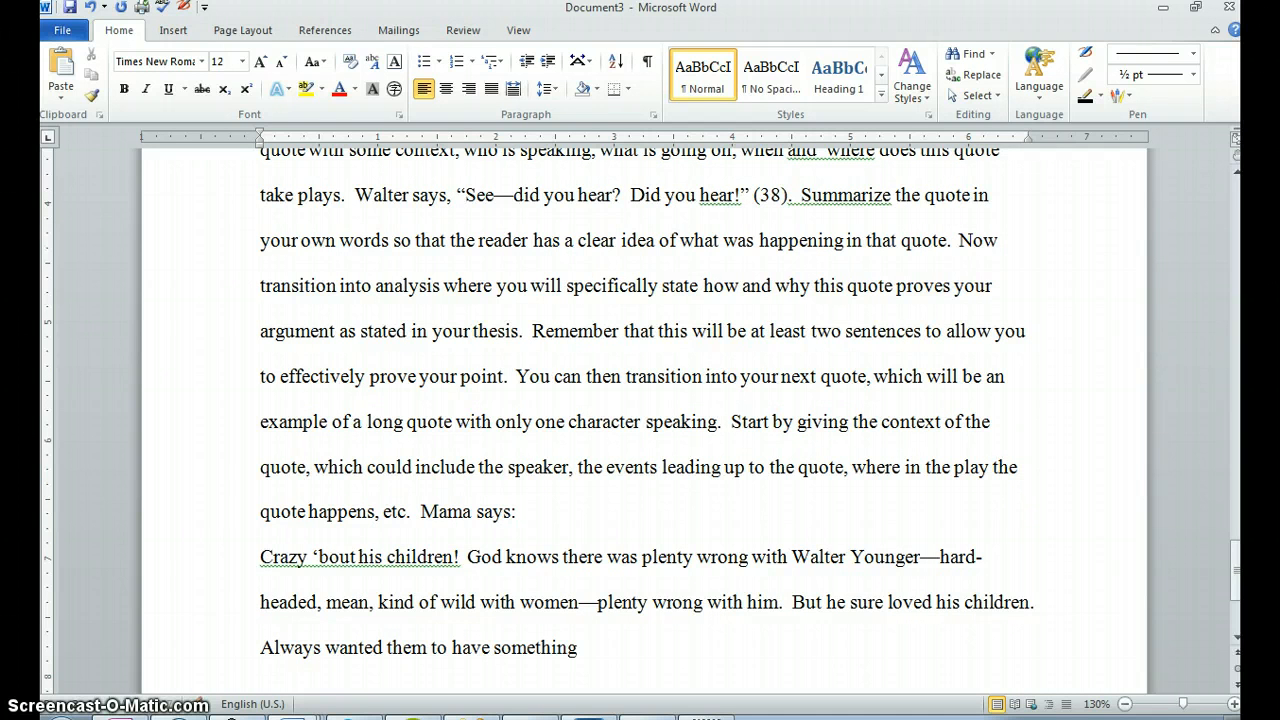
{"action": "type", "text": "--be something"}
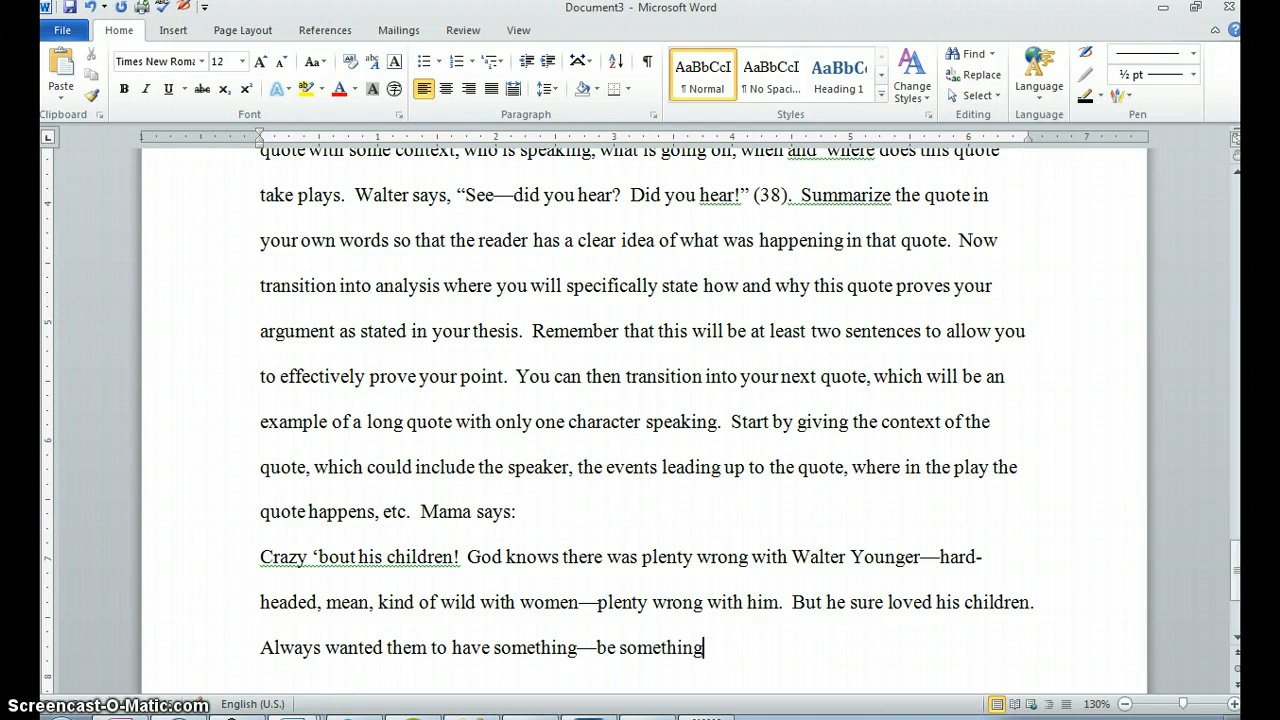
End the quote with "That's where Brother gets all these notions, I reckon." and add the page citation (45) after the period
{"action": "type", "text": ".  That'"}
{"action": "type", "text": "s where "}
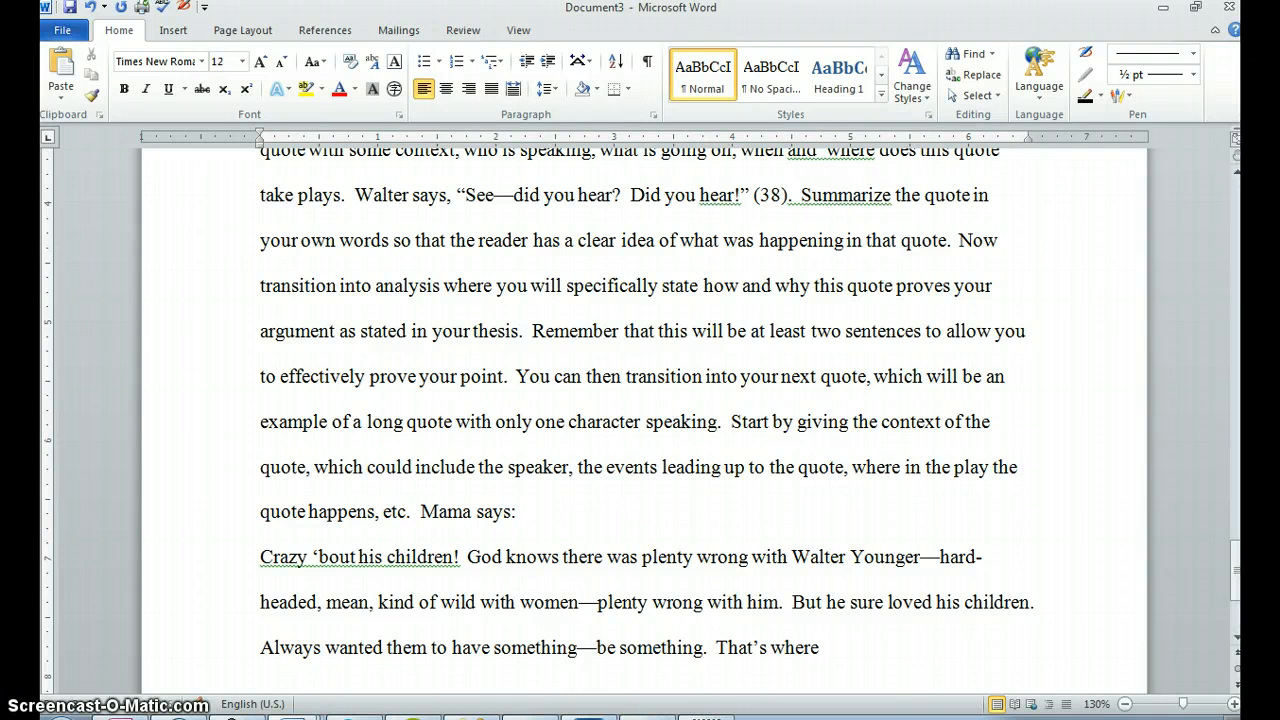
{"action": "type", "text": "Brother gets all the"}
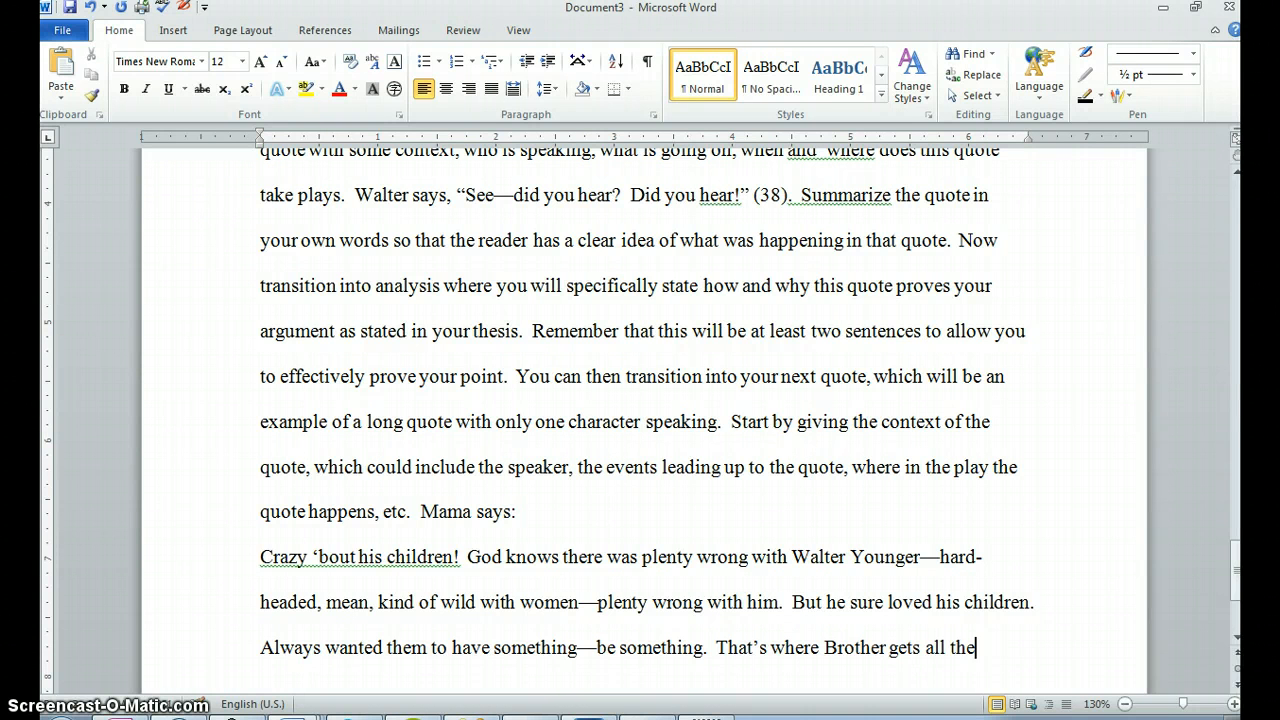
{"action": "type", "text": "se notio"}
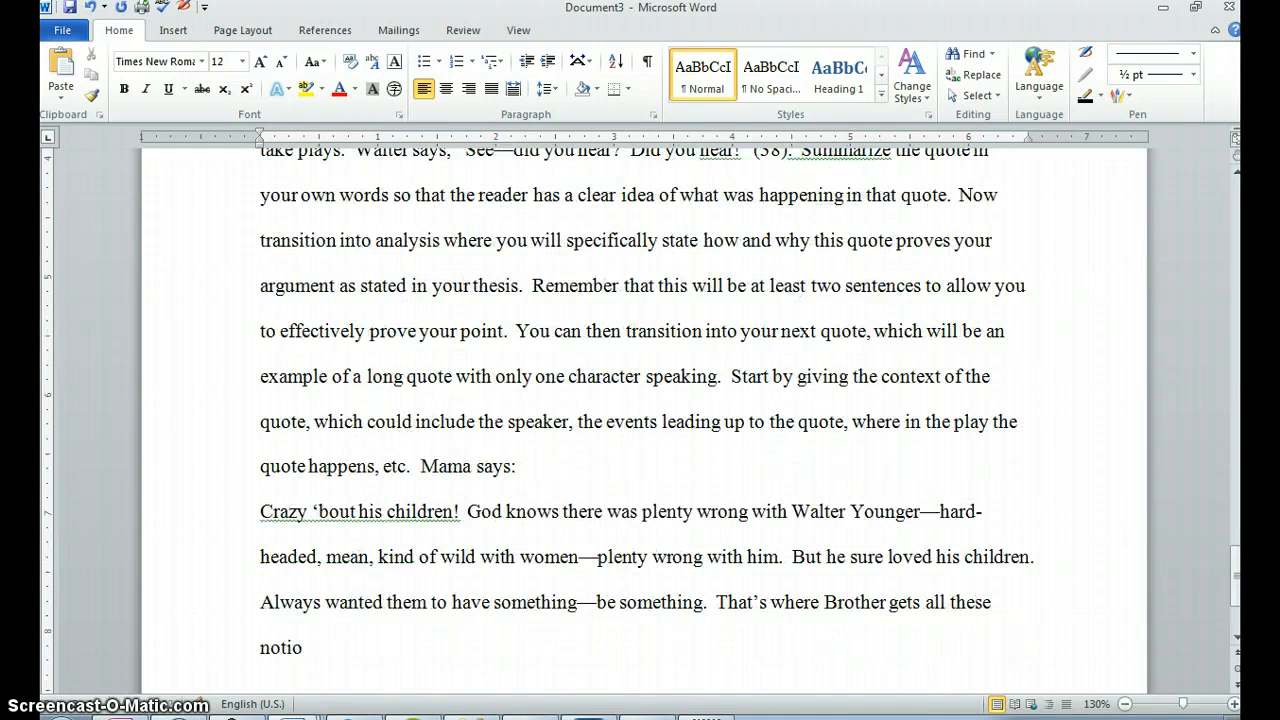
{"action": "type", "text": "ns, I reckon."}
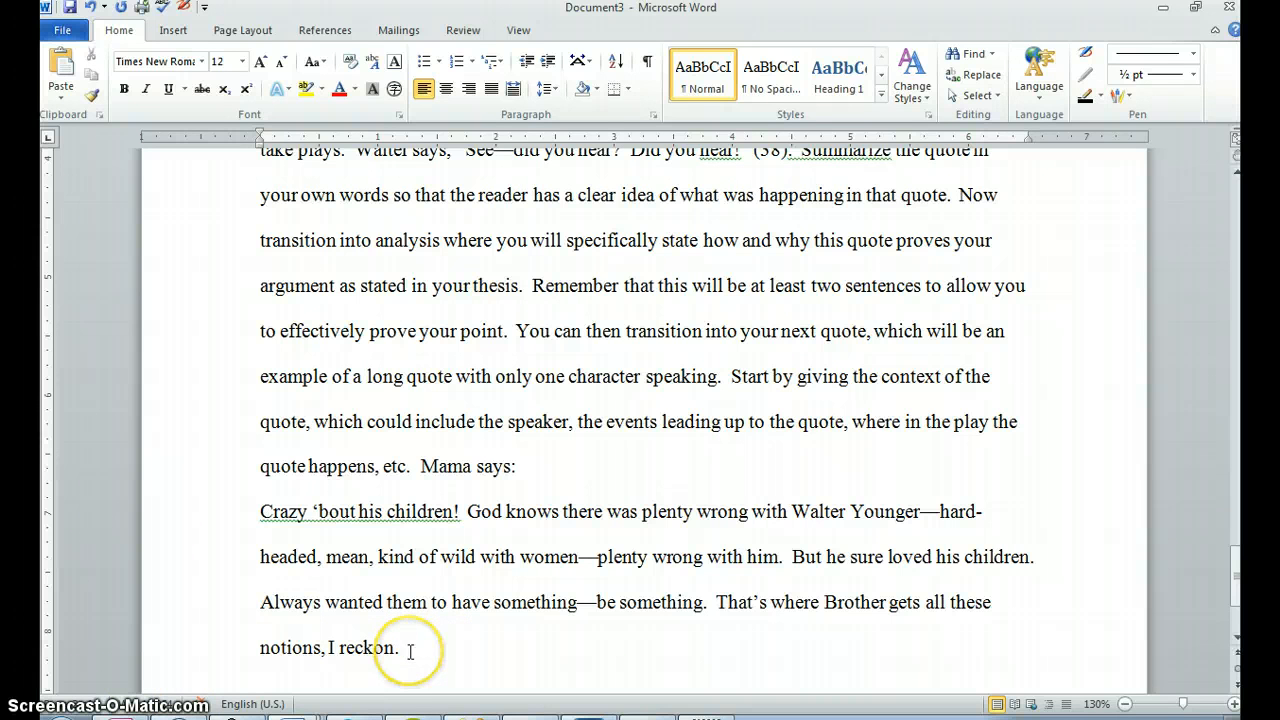
{"action": "type", "text": "("}
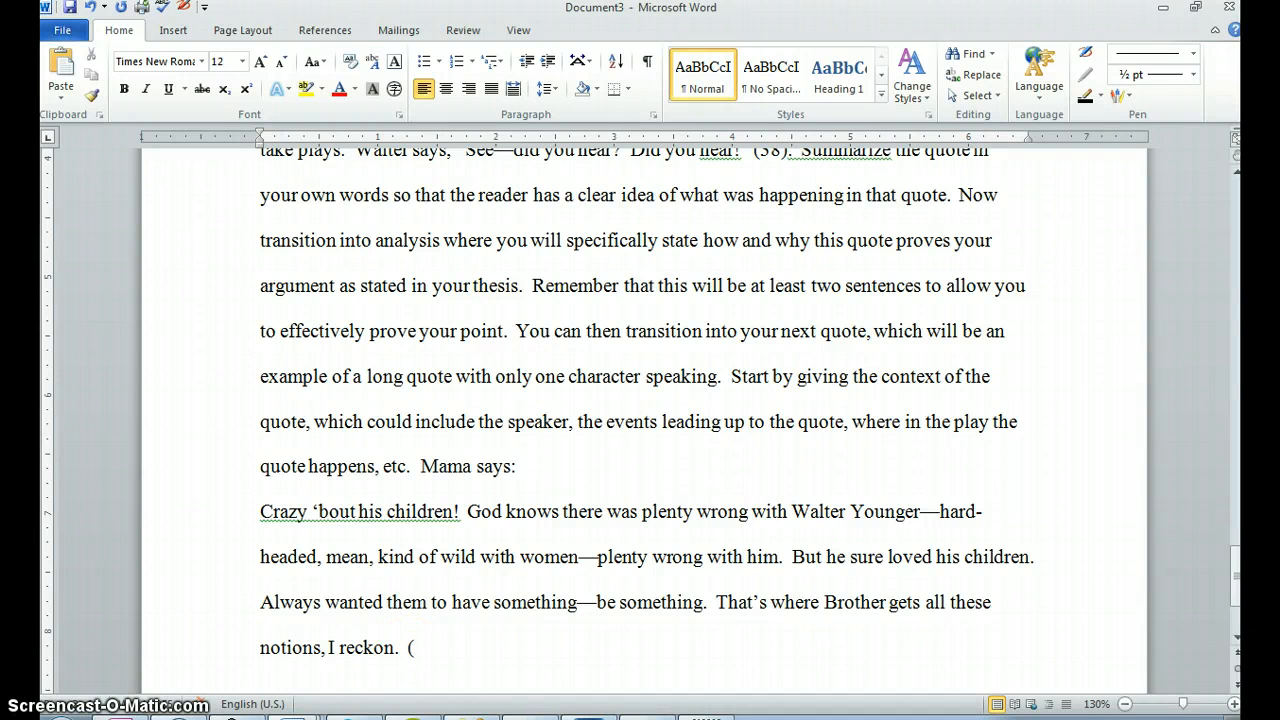
{"action": "type", "text": "45)"}
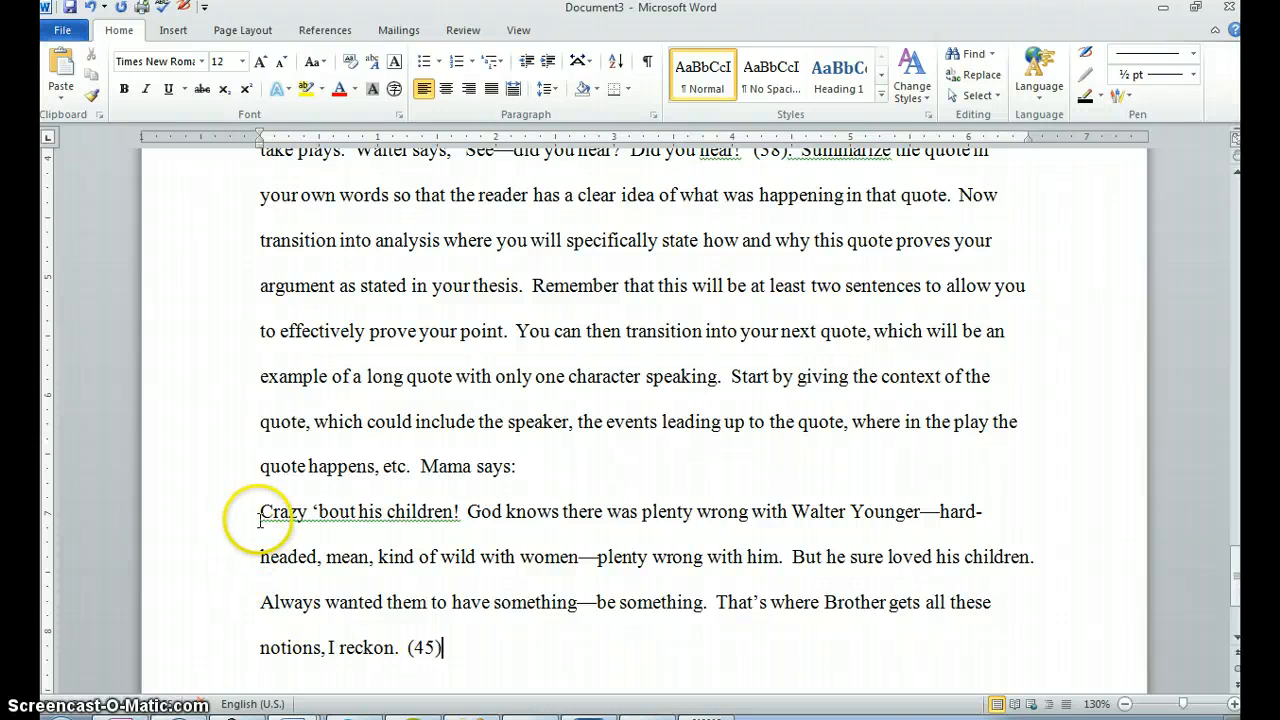
Indent the whole Mama quote, including its citation, two levels to 1 inch as a block quote
{"action": "left_click_drag", "start_coordinate": [263, 517], "coordinate": [460, 650]}
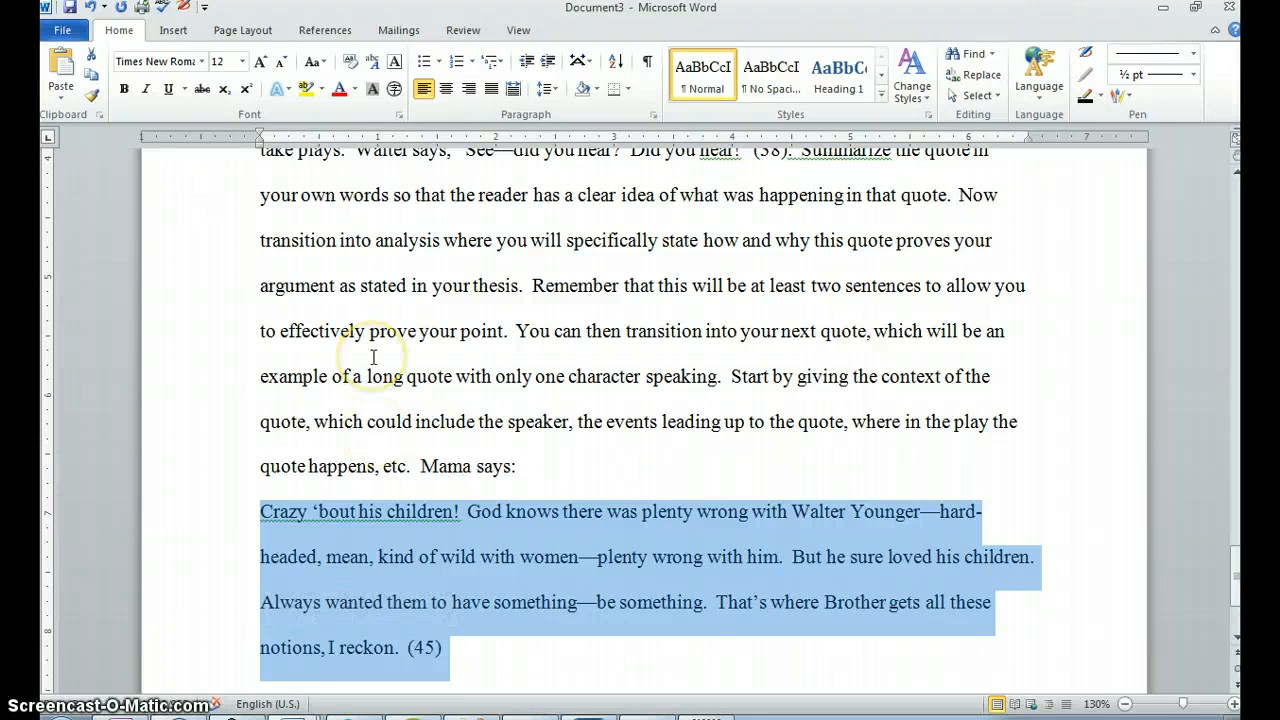
{"action": "key", "text": "ctrl+m"}
{"action": "key", "text": "ctrl+m"}
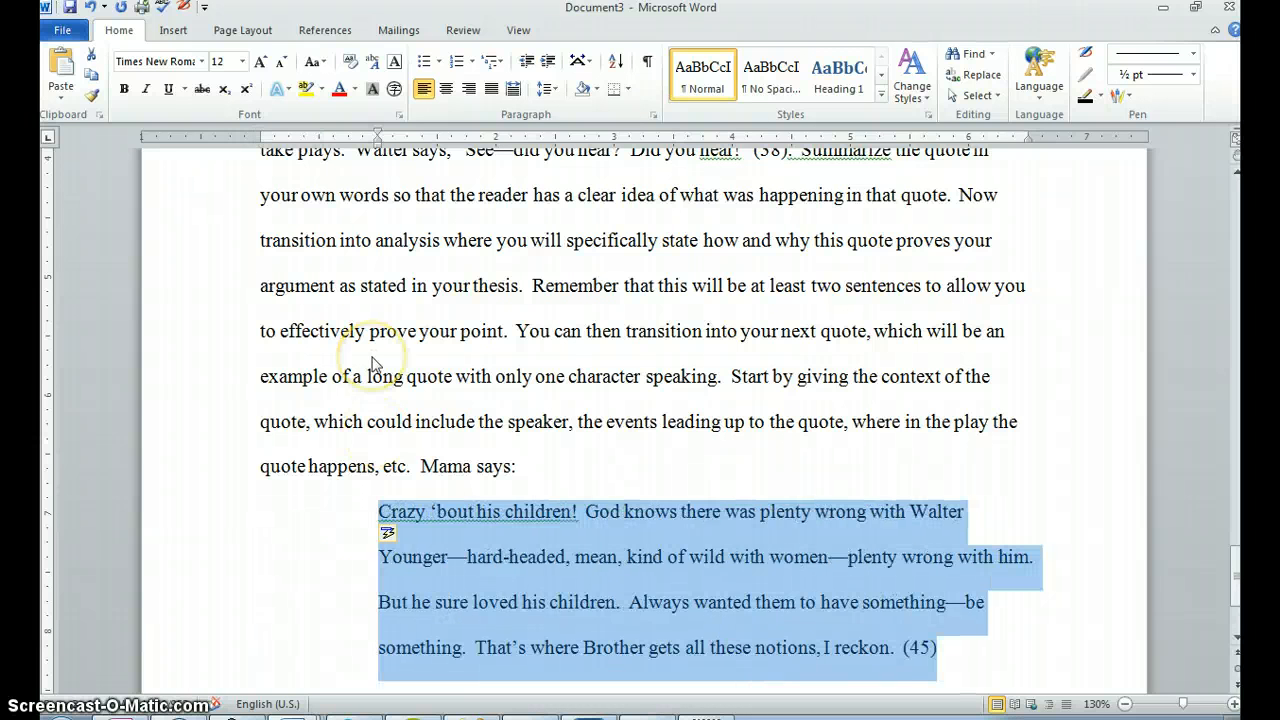
{"action": "left_click", "coordinate": [1015, 651]}
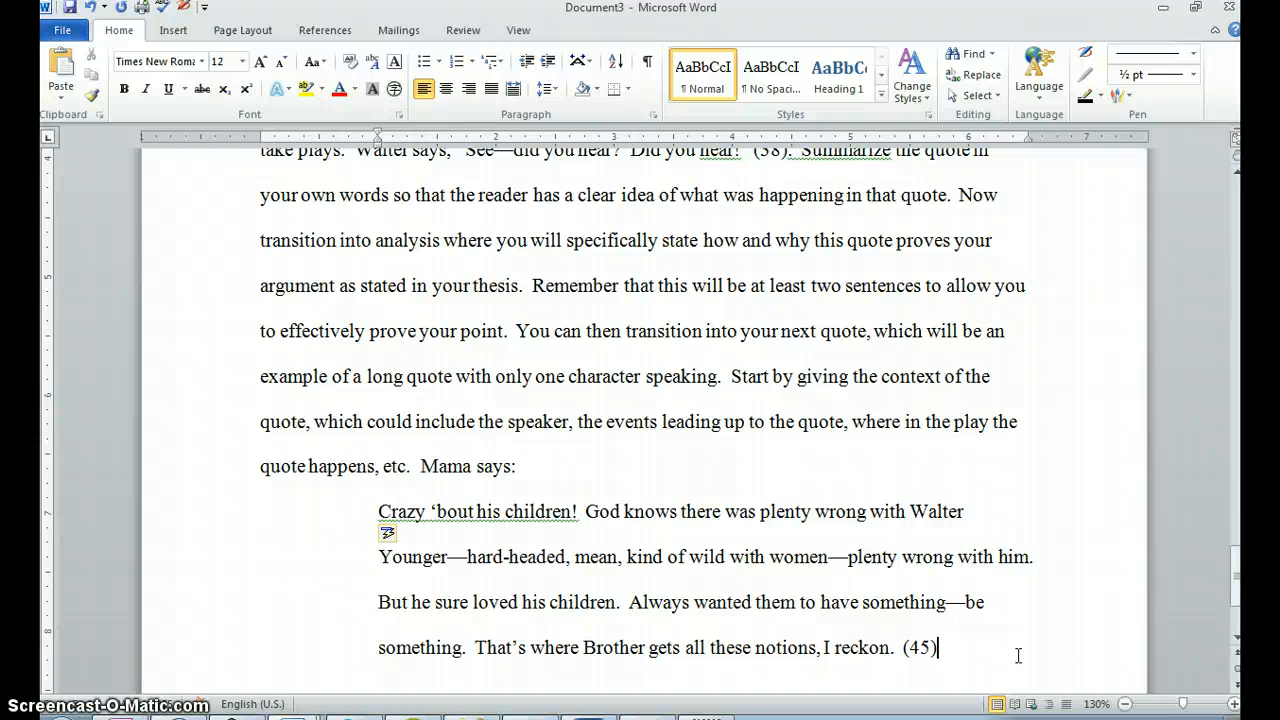
On a new unindented line below the block quote, write "This sentence is for you to recap what happened in your quote."
{"action": "key", "text": "Return"}
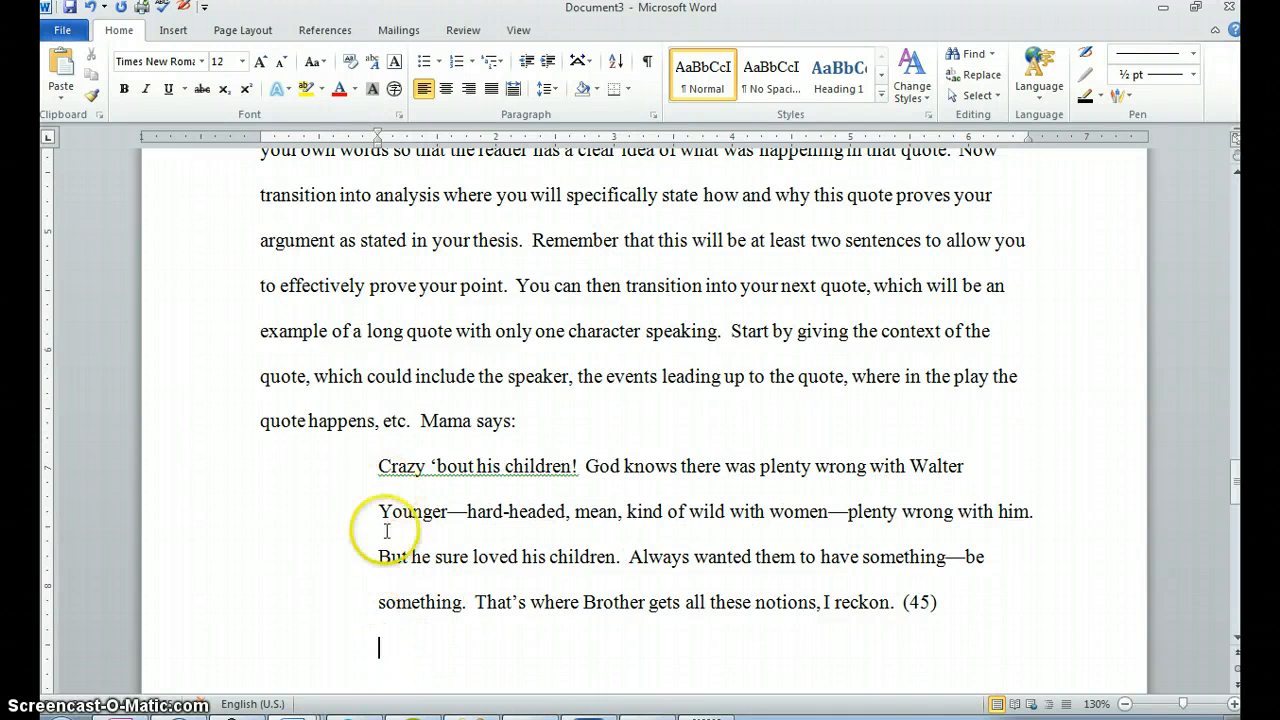
{"action": "left_click", "coordinate": [387, 631]}
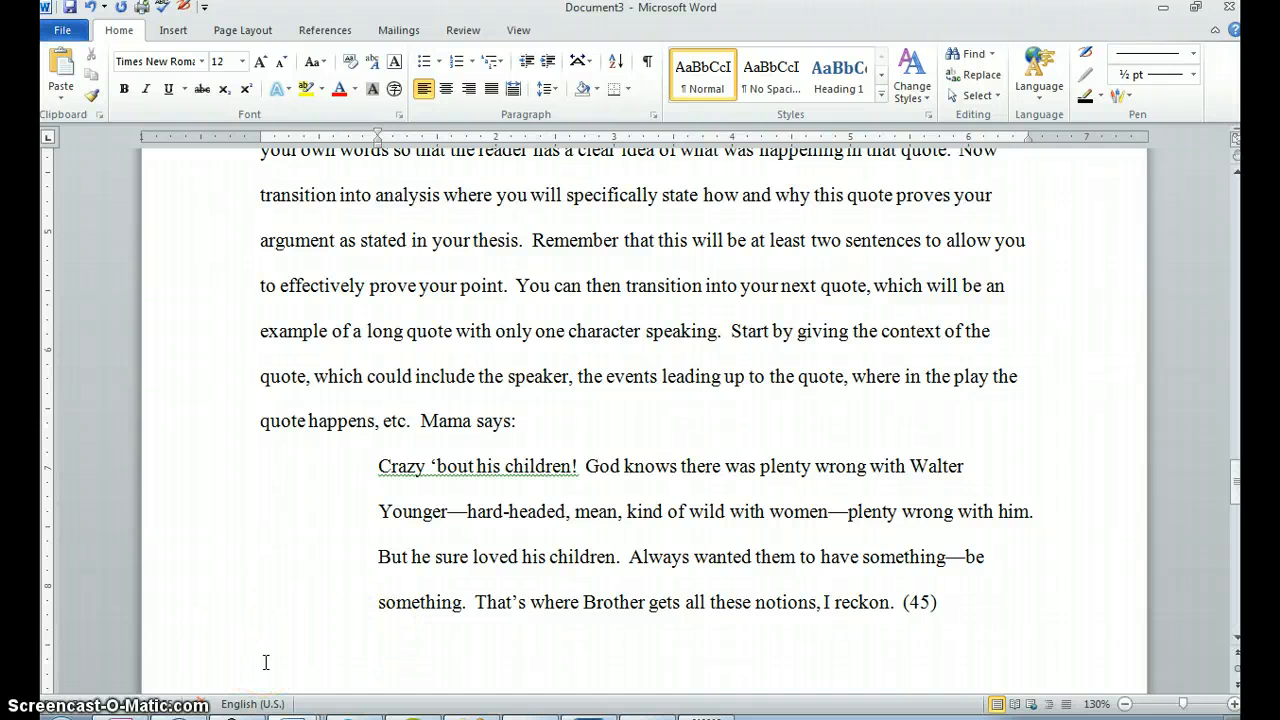
{"action": "key", "text": "BackSpace"}
{"action": "type", "text": "This sentence is for ou"}
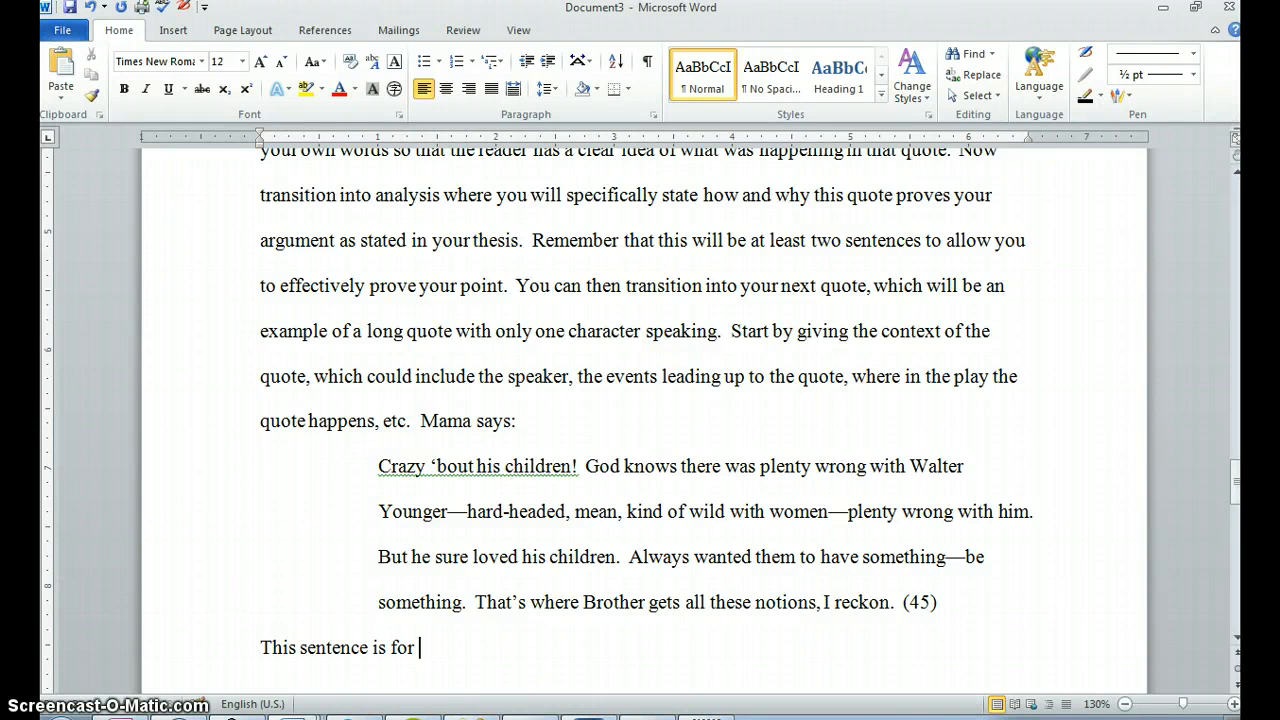
{"action": "key", "text": "BackSpace"}
{"action": "key", "text": "BackSpace"}
{"action": "type", "text": "you to recap"}
{"action": "type", "text": " w"}
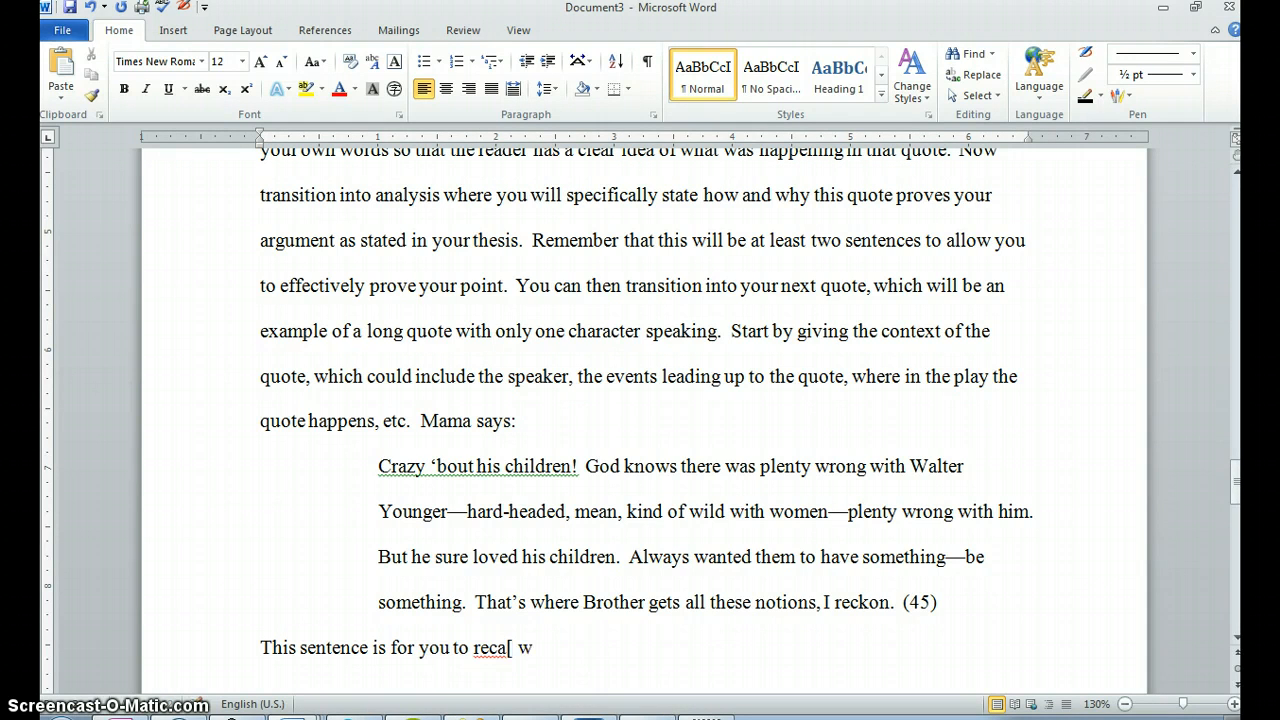
{"action": "key", "text": "BackSpace"}
{"action": "key", "text": "BackSpace"}
{"action": "type", "text": "p what happen"}
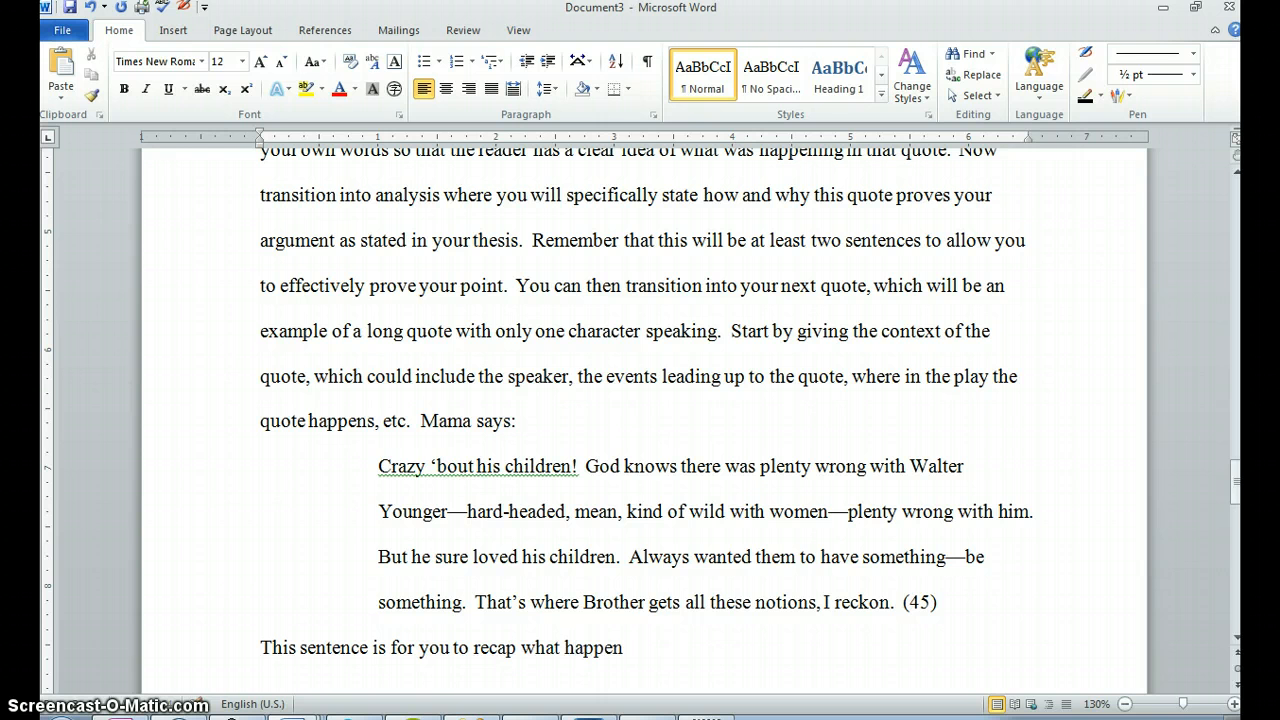
{"action": "type", "text": "ed in your quote.  "}
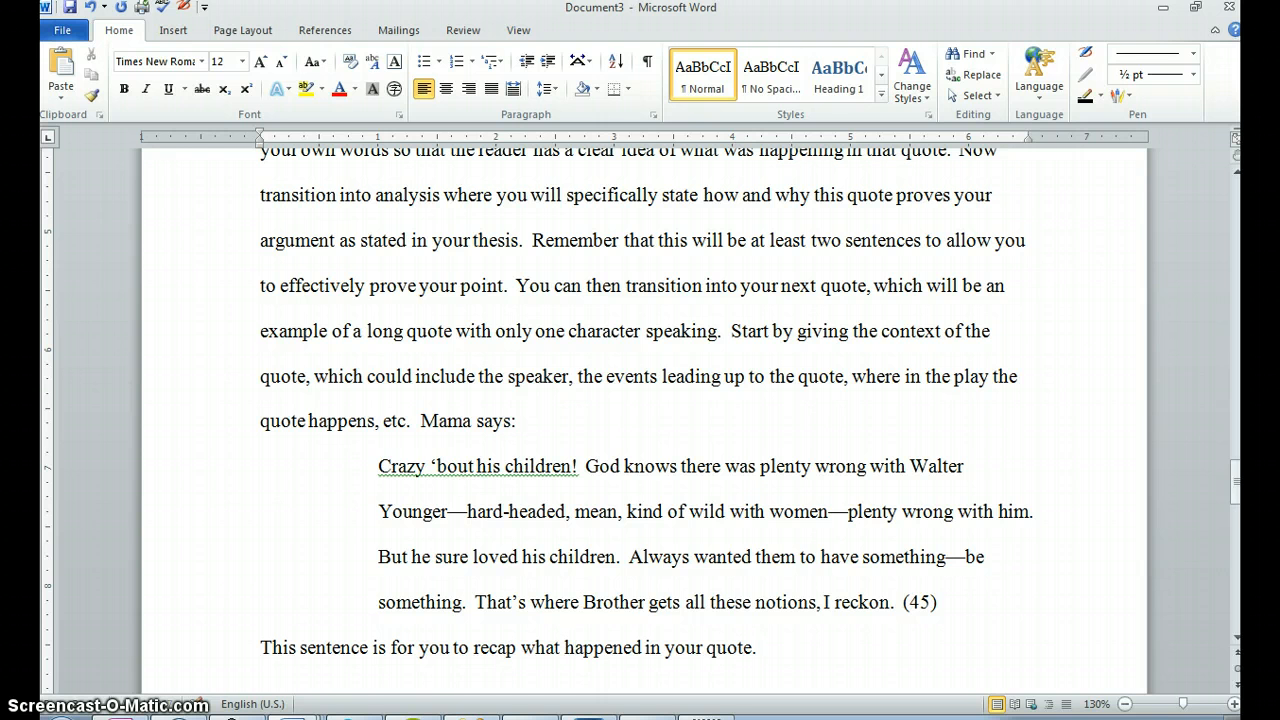
Begin the following sentence with "Even though this may feel overkill,"
{"action": "type", "text": "Even thought t"}
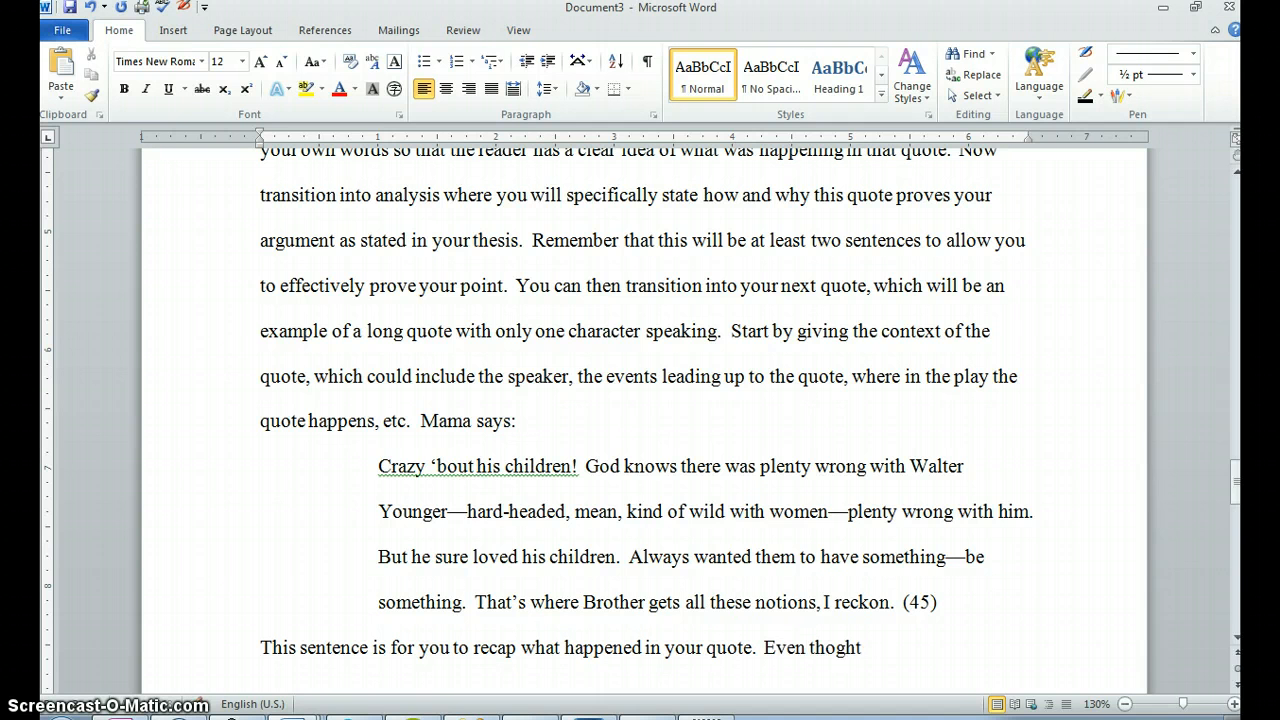
{"action": "key", "text": "BackSpace"}
{"action": "key", "text": "BackSpace"}
{"action": "key", "text": "BackSpace"}
{"action": "type", "text": "this may "}
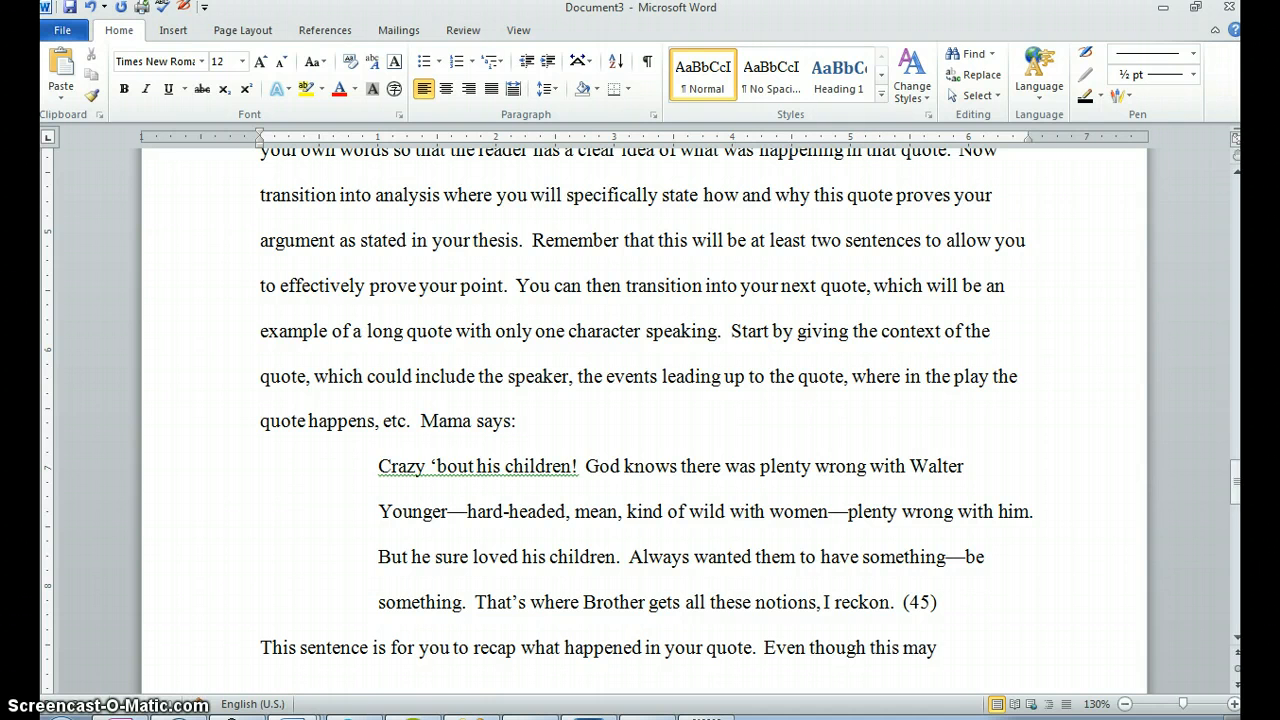
{"action": "type", "text": "feel obs"}
{"action": "key", "text": "BackSpace"}
{"action": "key", "text": "BackSpace"}
{"action": "key", "text": "BackSpace"}
{"action": "type", "text": "overkill,"}
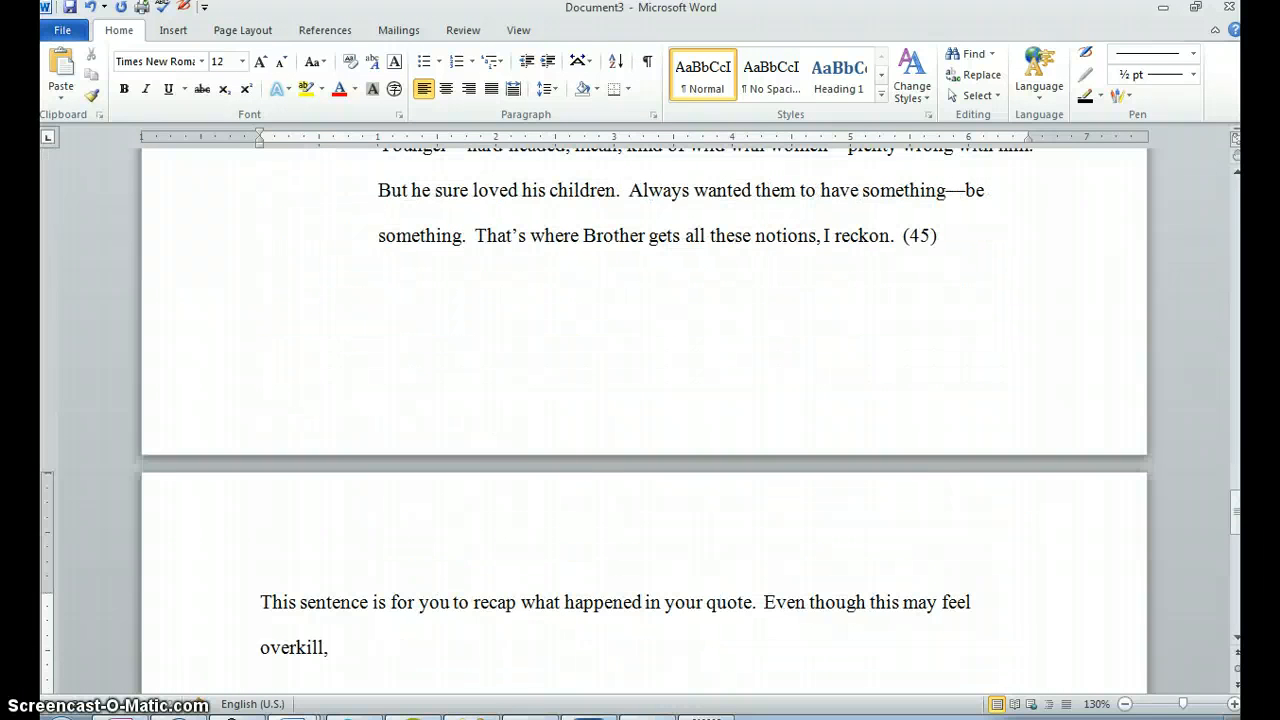
Complete the sentence with "it helps the reader to get a clear idea of what is happening in the quote."
{"action": "type", "text": " it helps the read"}
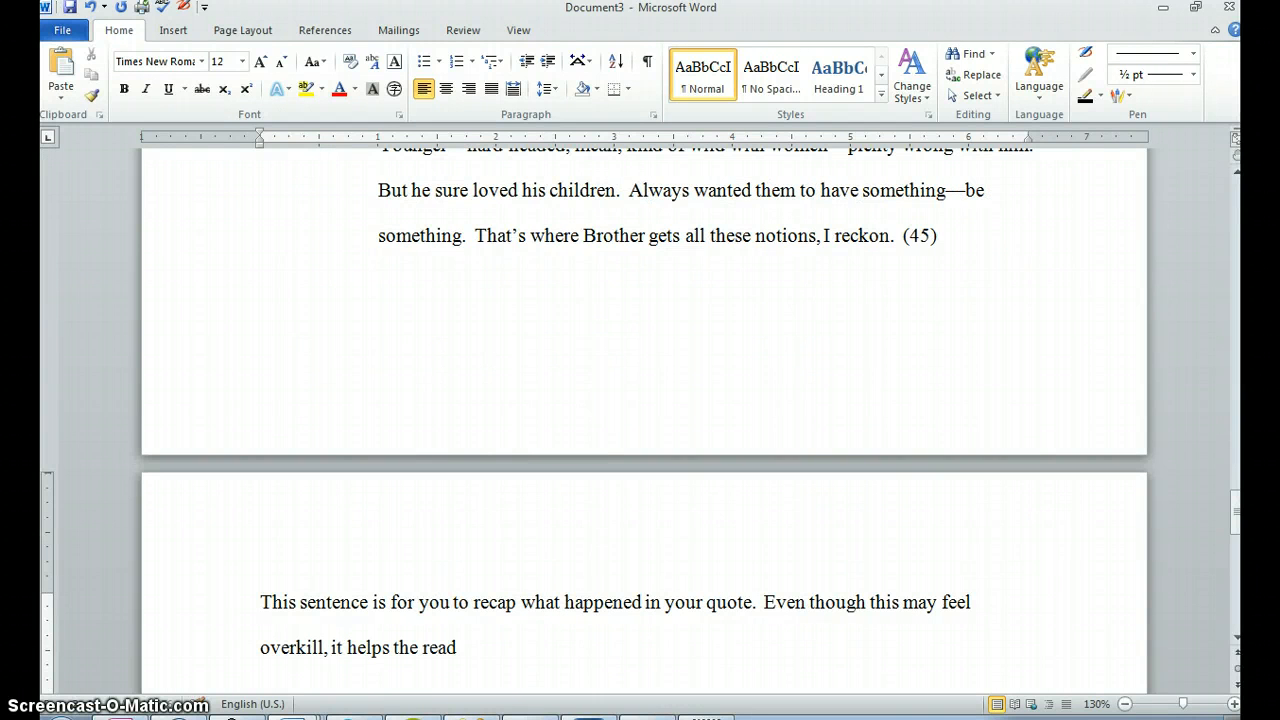
{"action": "type", "text": "er to get a clear"}
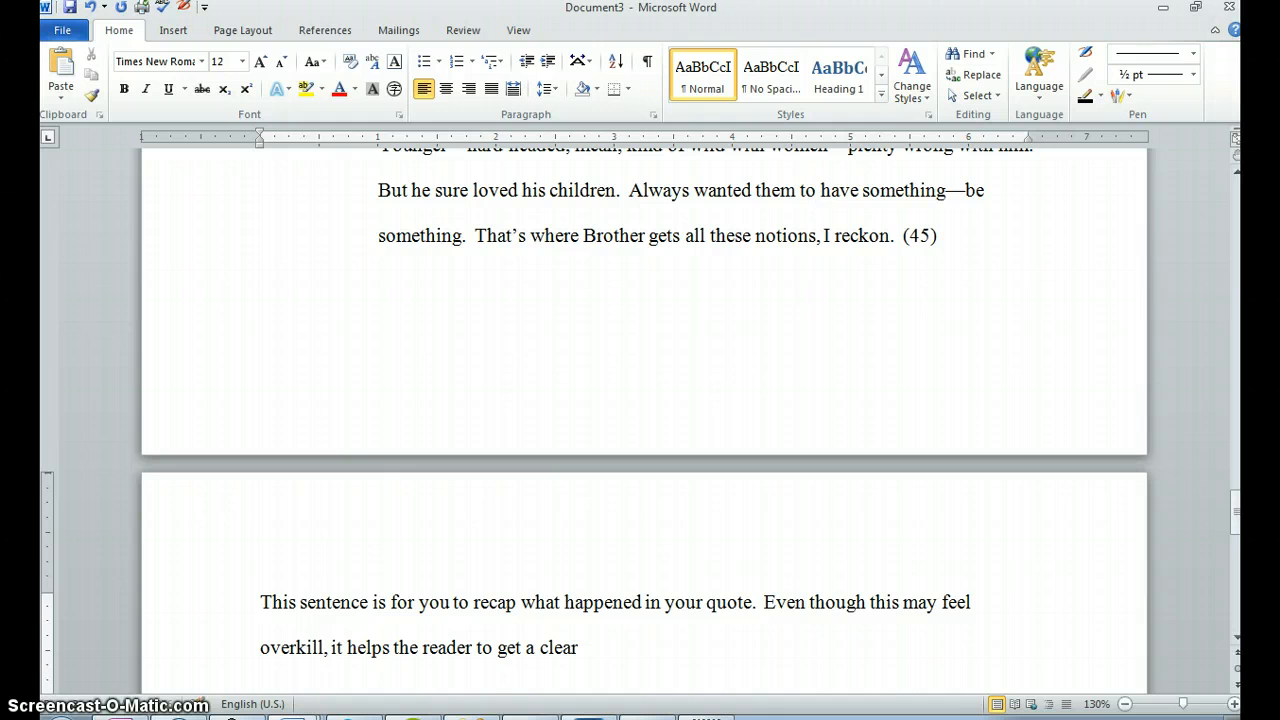
{"action": "type", "text": " idea of what is hap"}
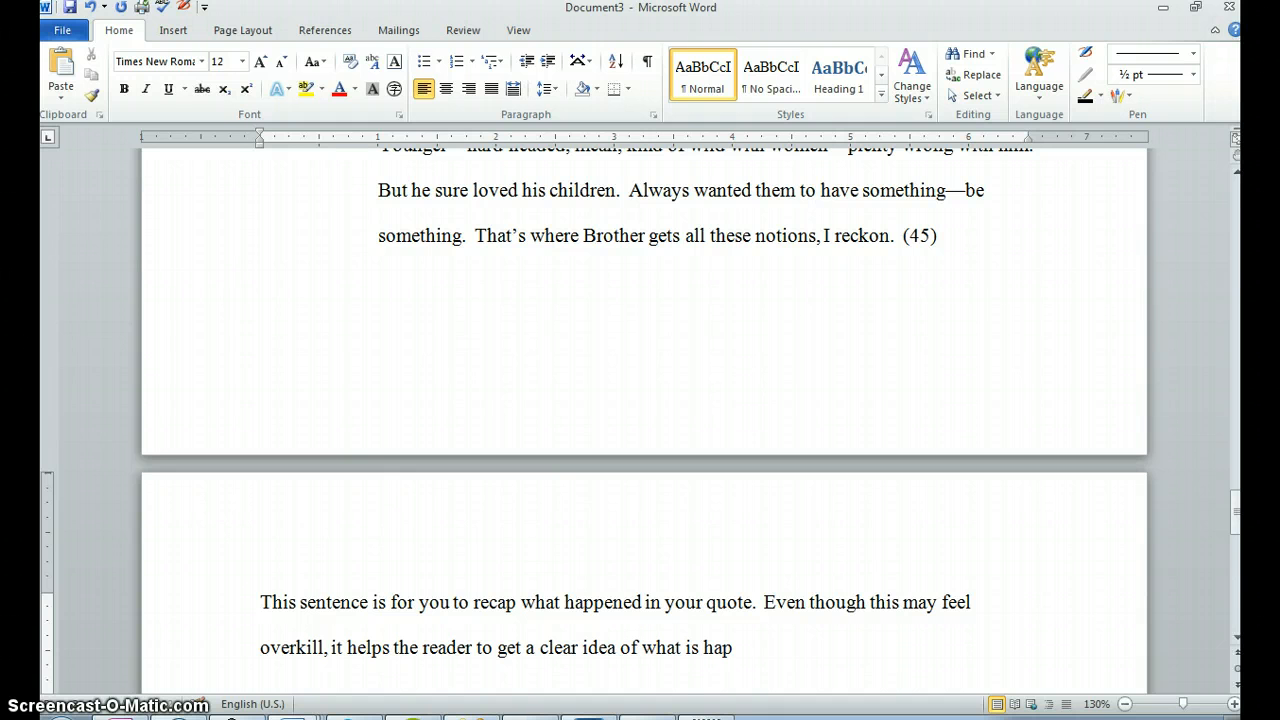
{"action": "type", "text": "pening in the quote.  F"}
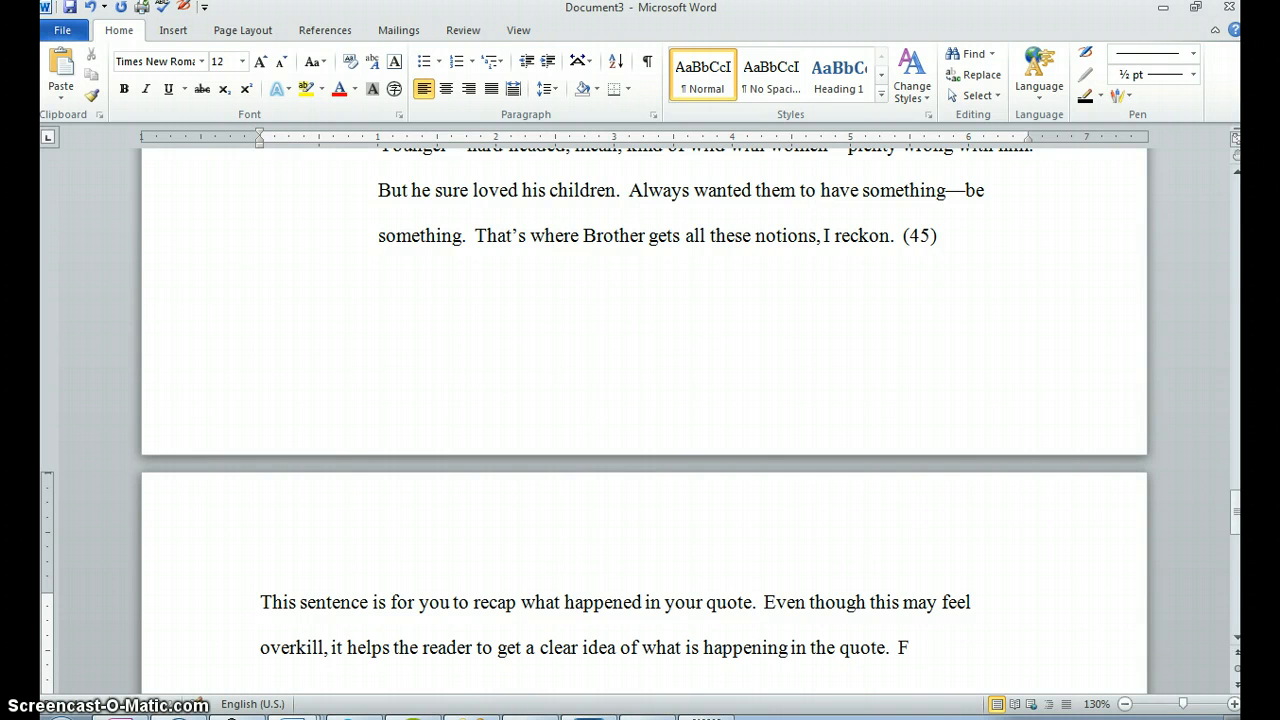
After the recap sentence, add "Follow your summary with your analysis."
{"action": "type", "text": "ollow your"}
{"action": "type", "text": " sumar"}
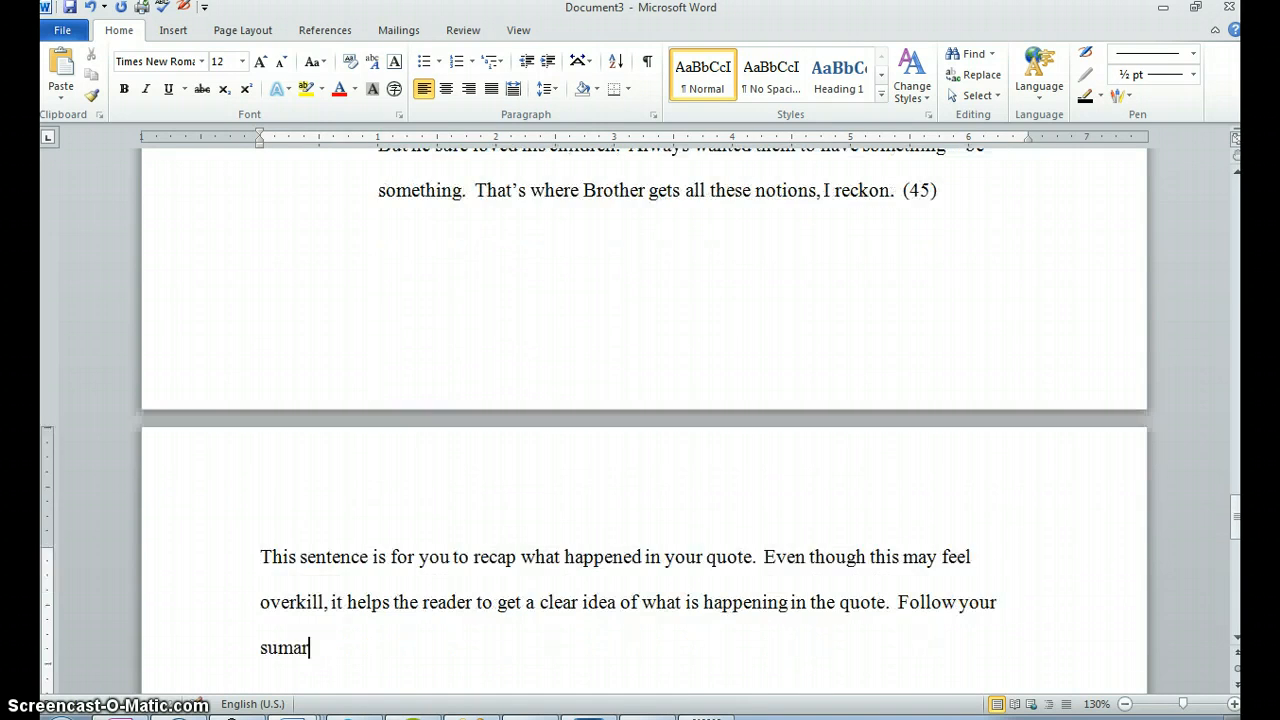
{"action": "key", "text": "BackSpace"}
{"action": "type", "text": "mary with your an"}
{"action": "key", "text": "BackSpace"}
{"action": "key", "text": "BackSpace"}
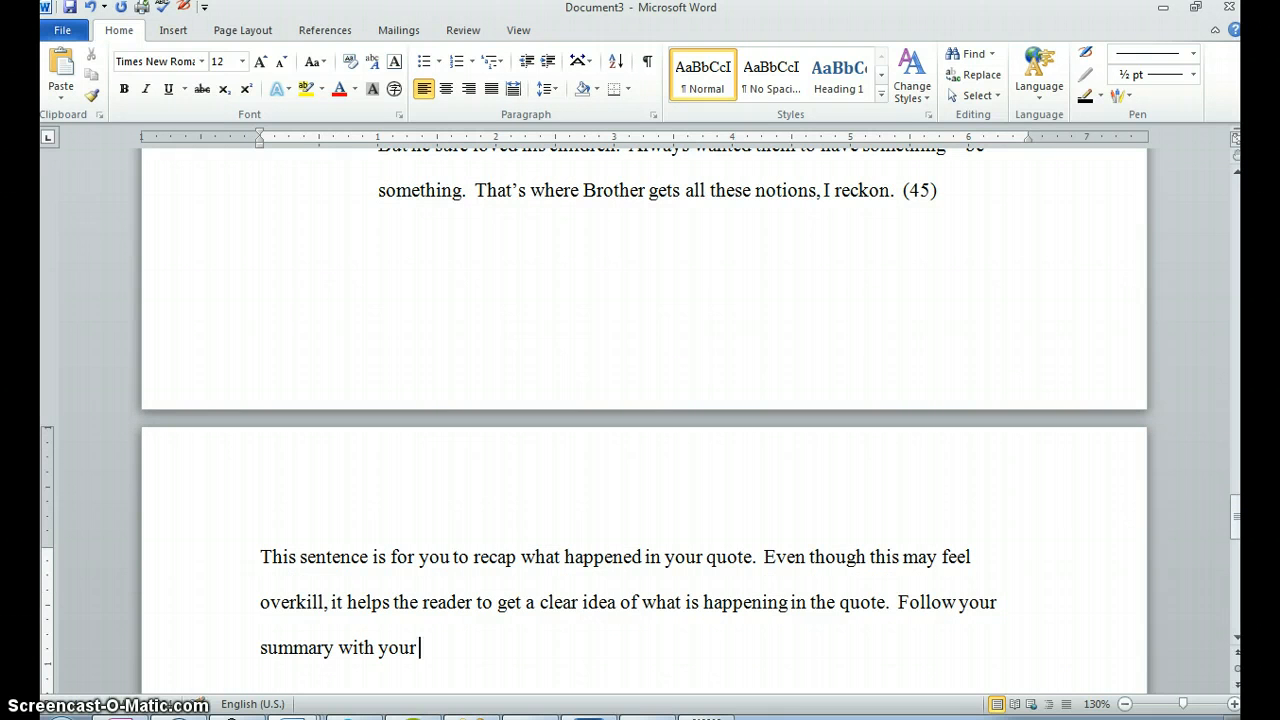
{"action": "type", "text": "analysis.  This shoul db"}
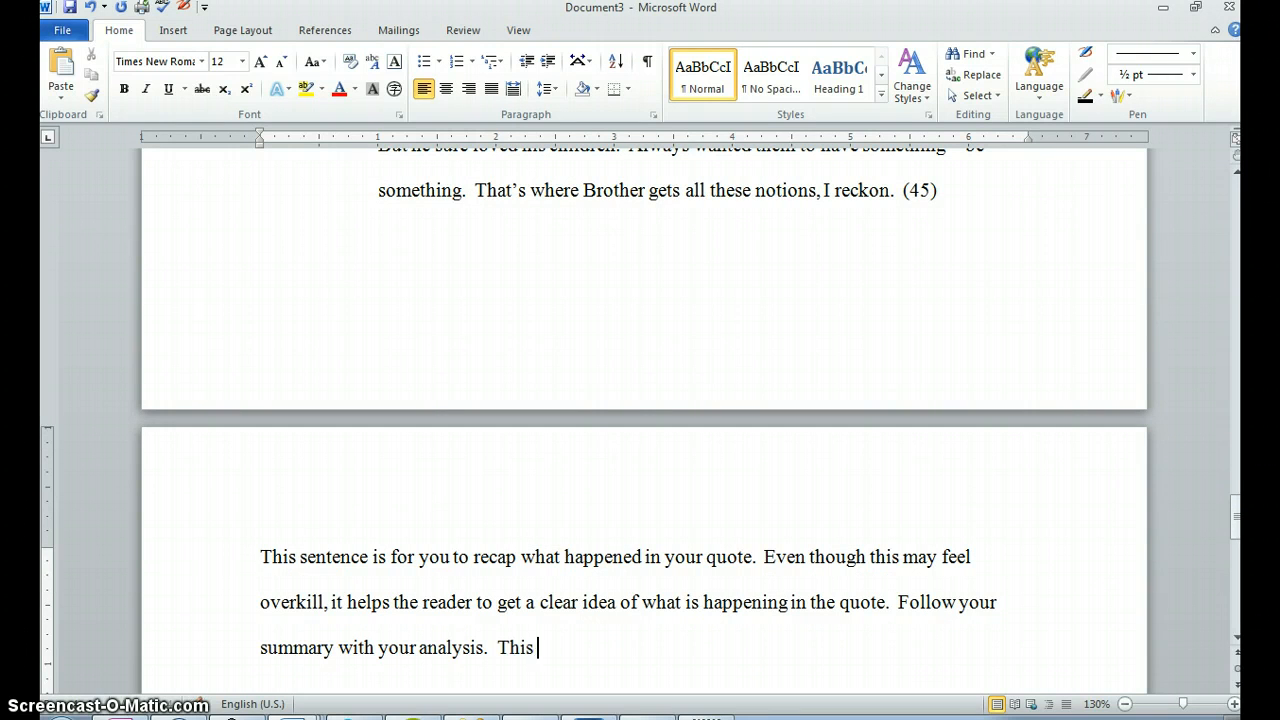
Begin the following sentence with "This should be at least two sentences", spelling the number out as a word
{"action": "key", "text": "BackSpace"}
{"action": "key", "text": "BackSpace"}
{"action": "key", "text": "BackSpace"}
{"action": "type", "text": "d be atle"}
{"action": "key", "text": "BackSpace"}
{"action": "key", "text": "BackSpace"}
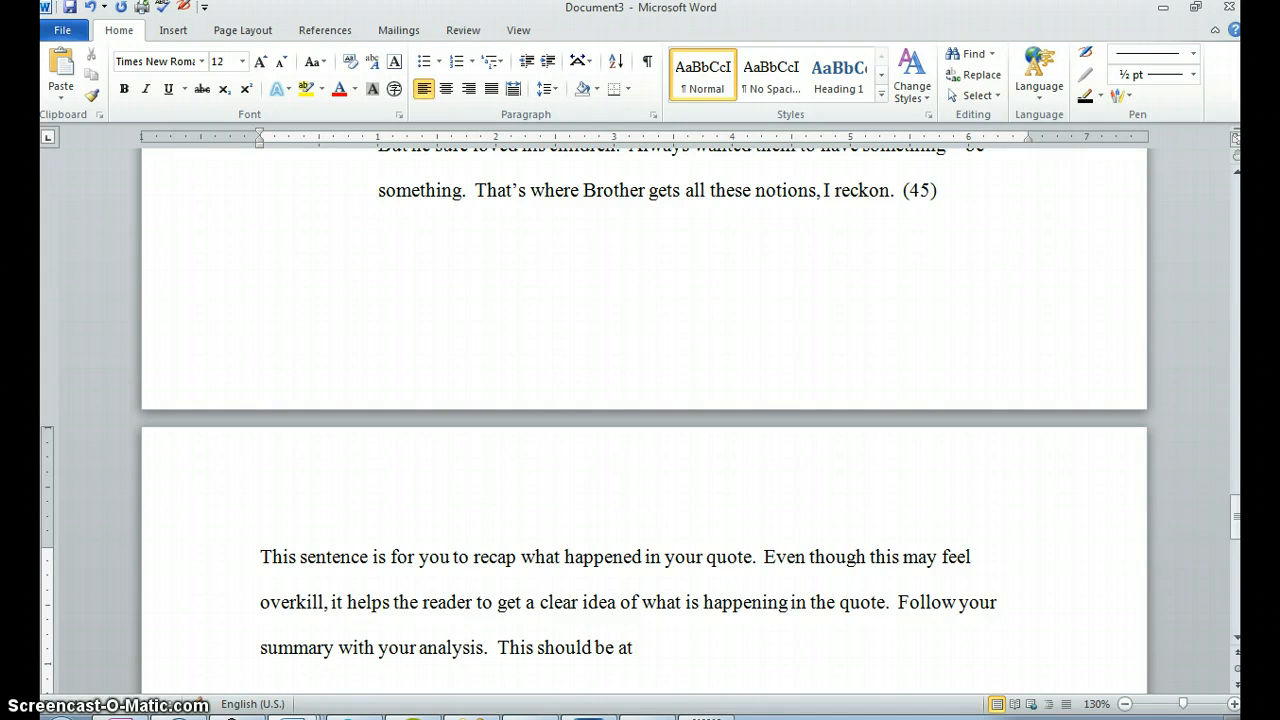
{"action": "type", "text": "least 2"}
{"action": "key", "text": "BackSpace"}
{"action": "key", "text": "BackSpace"}
{"action": "key", "text": "BackSpace"}
{"action": "key", "text": "BackSpace"}
{"action": "key", "text": "BackSpace"}
{"action": "key", "text": "BackSpace"}
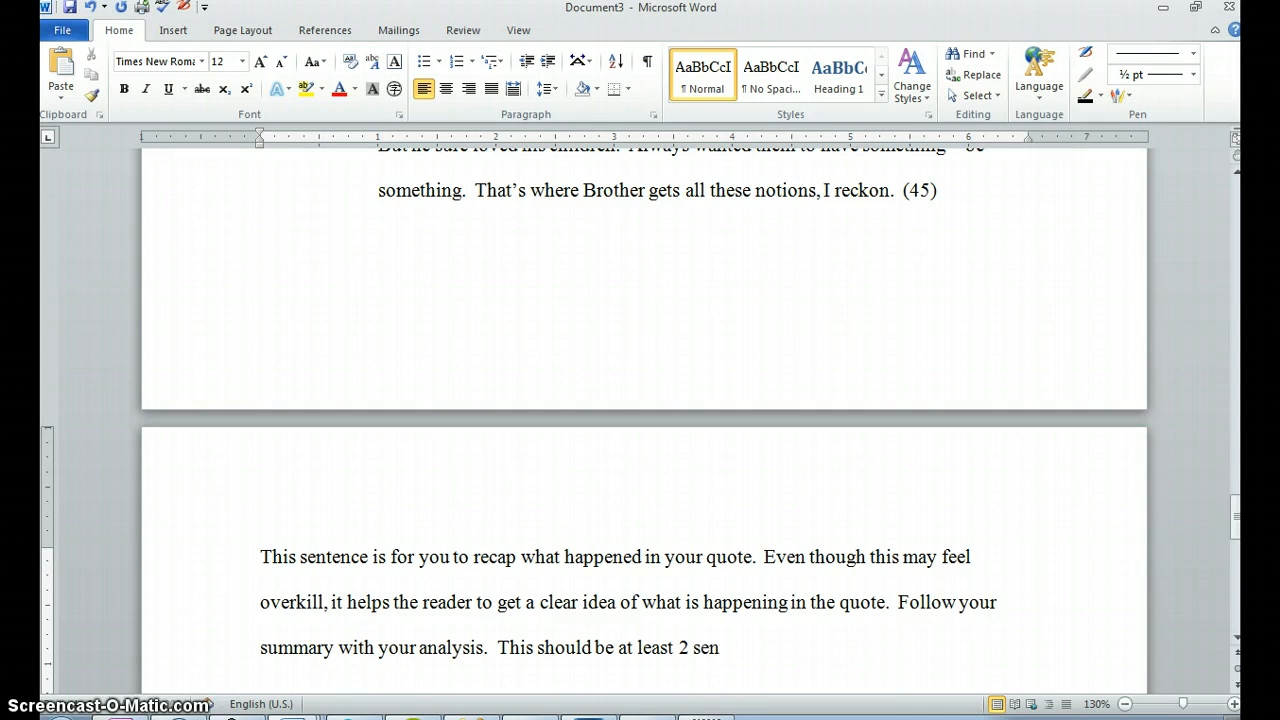
{"action": "type", "text": "two sentence"}
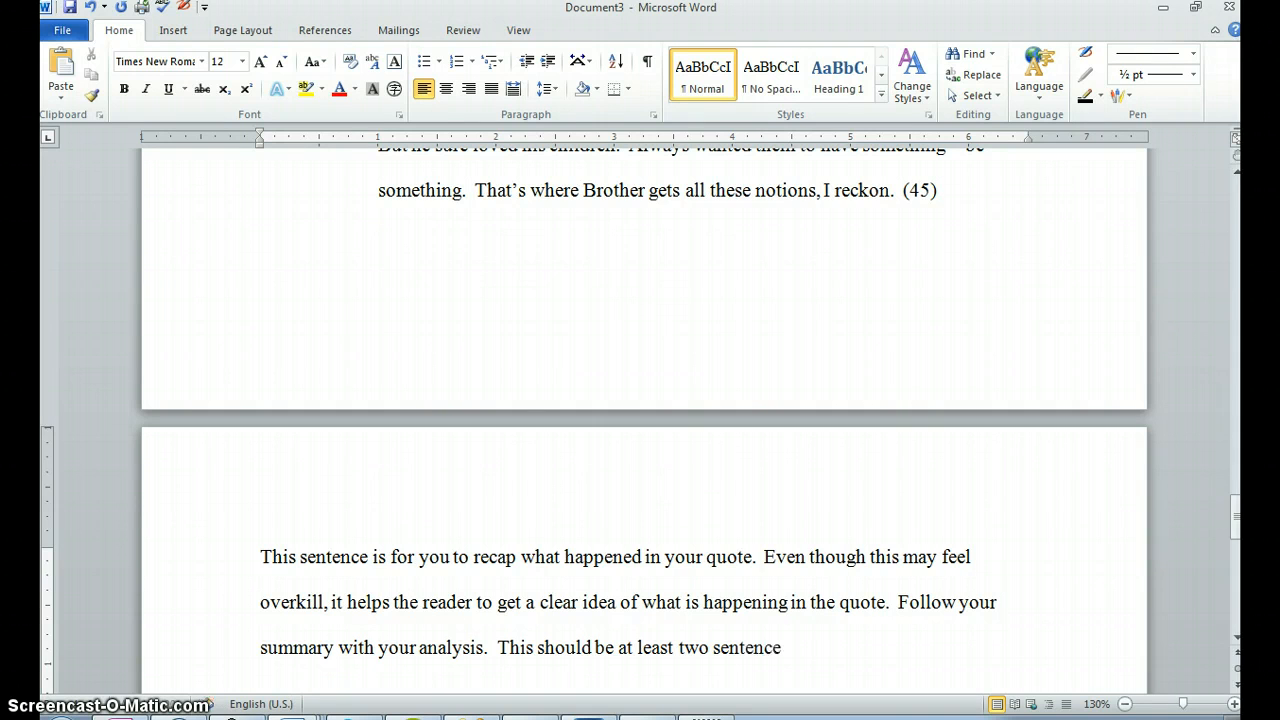
Complete the sentence with "and reference the thesis and argument directly."
{"action": "type", "text": "s and referen"}
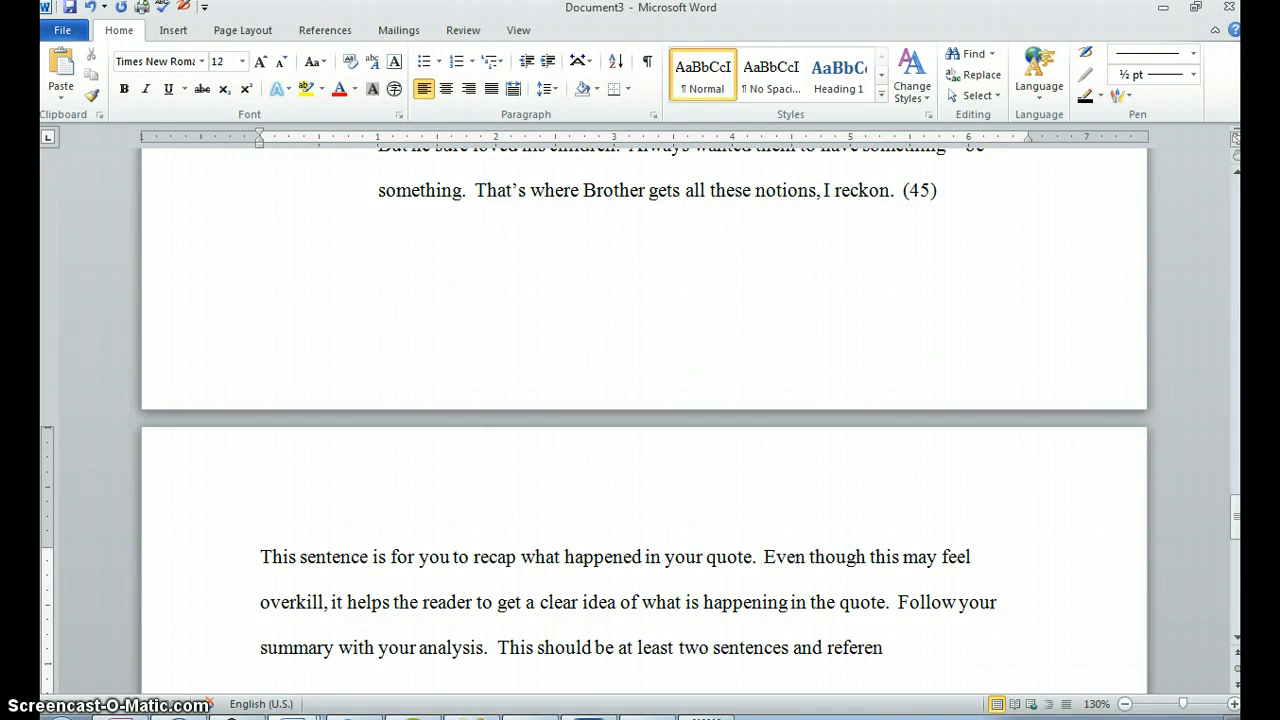
{"action": "type", "text": "ce the thesis and arguemtn"}
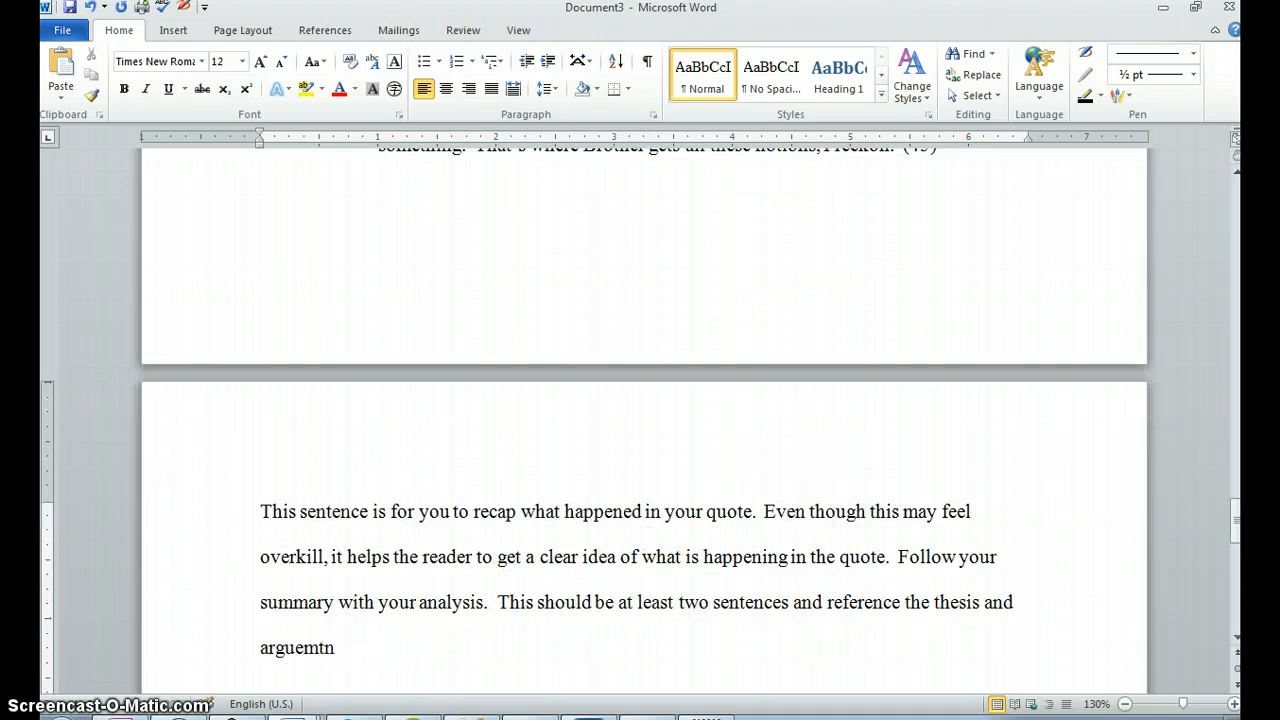
{"action": "key", "text": "BackSpace"}
{"action": "key", "text": "BackSpace"}
{"action": "key", "text": "BackSpace"}
{"action": "key", "text": "BackSpace"}
{"action": "type", "text": "ment directly."}
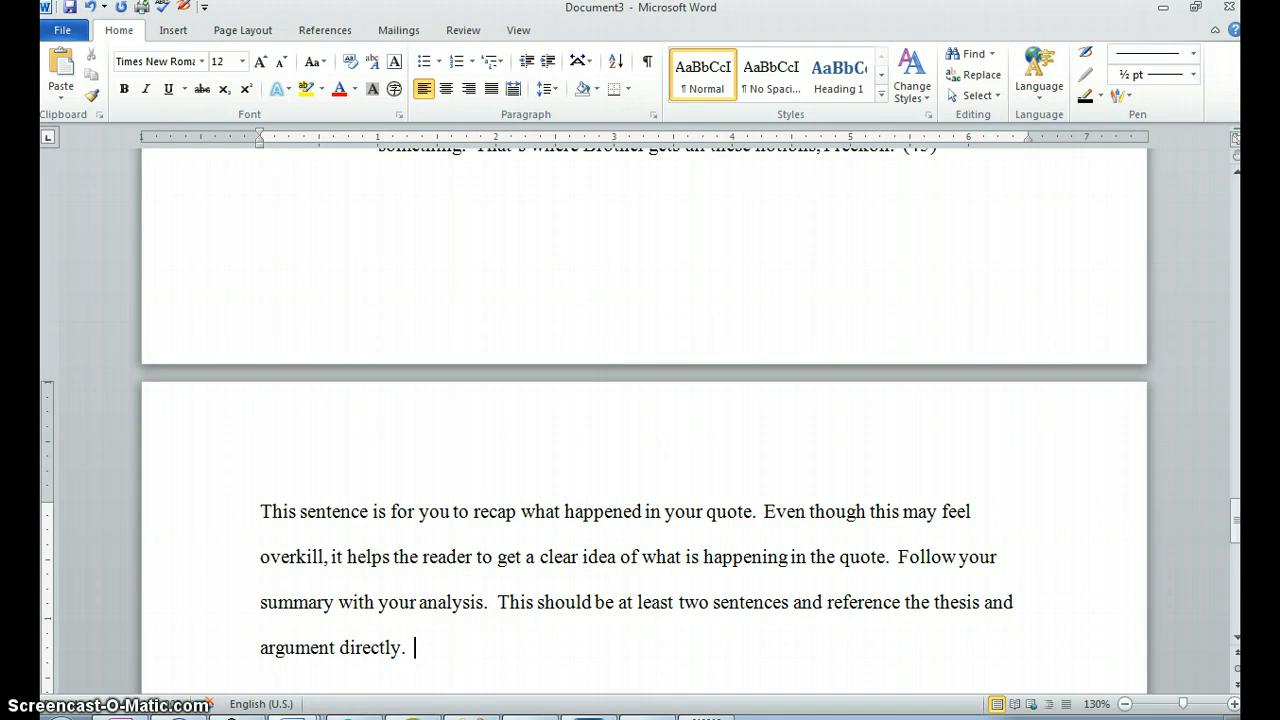
Add the sentence "After your analysis, you may want to work transition to your next quote"
{"action": "type", "text": "  After your"}
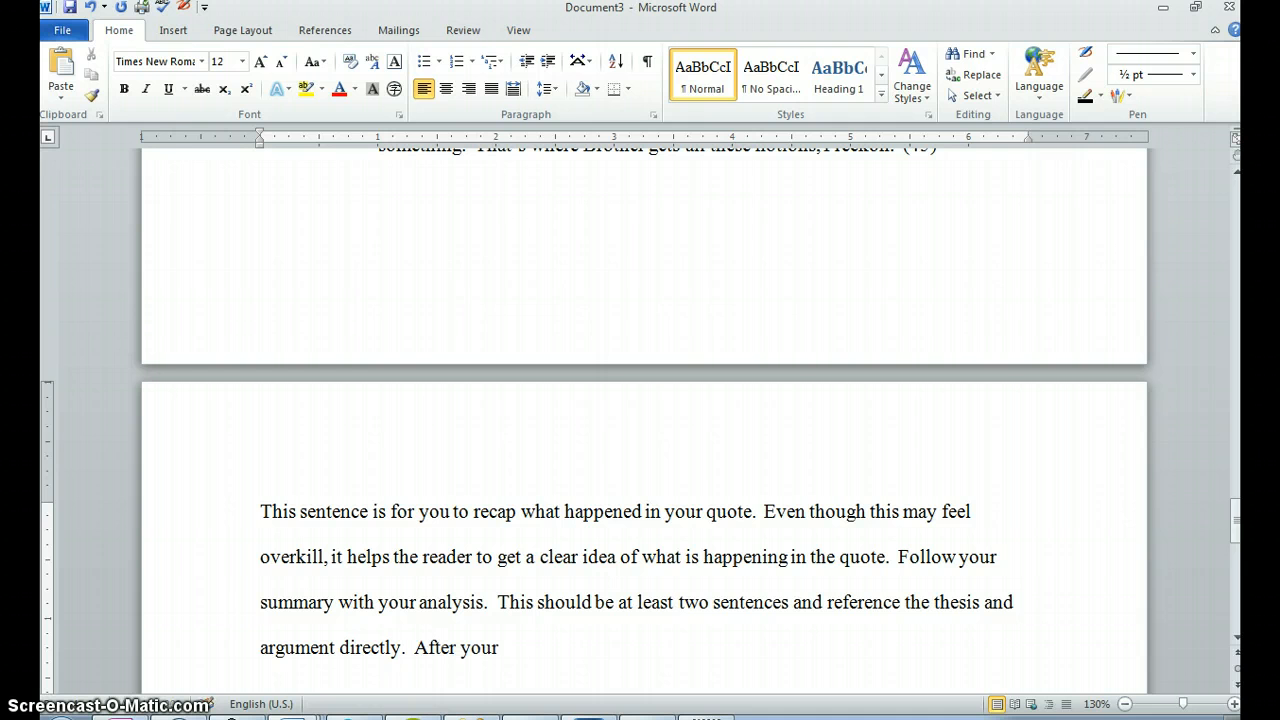
{"action": "type", "text": " analysis, you may want to work on"}
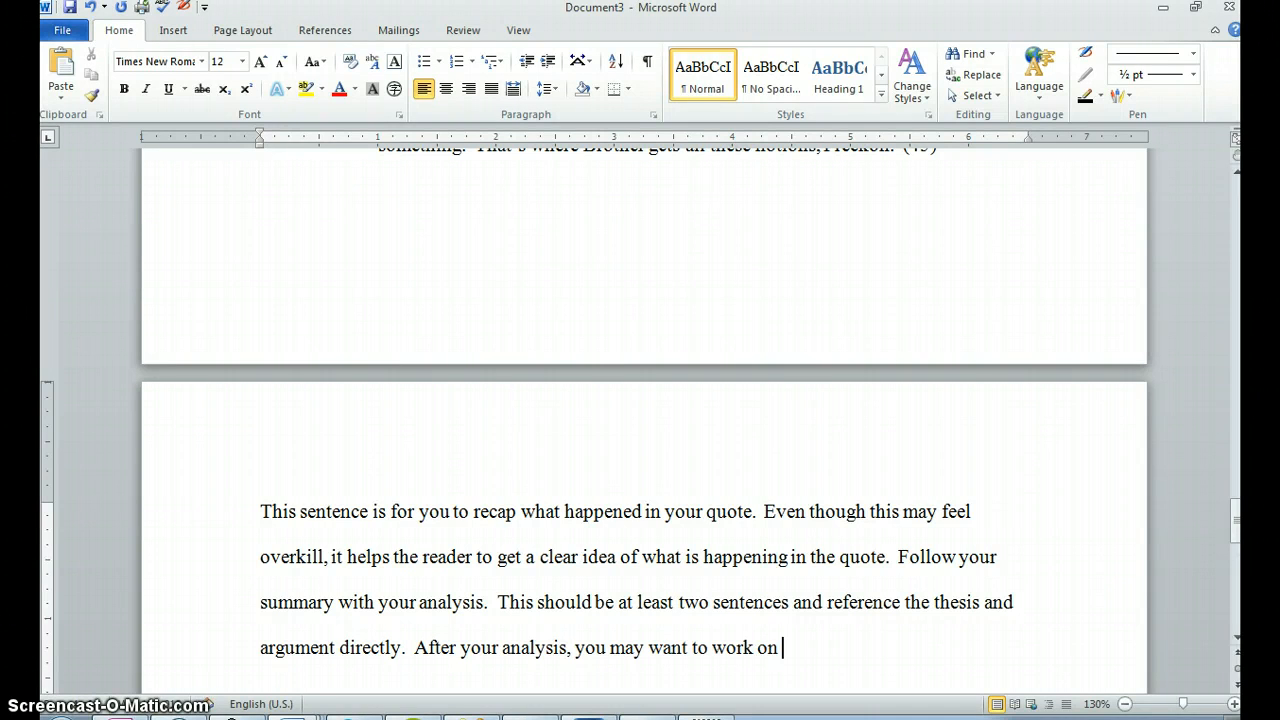
{"action": "key", "text": "BackSpace"}
{"action": "key", "text": "BackSpace"}
{"action": "type", "text": "transition to your next quote"}
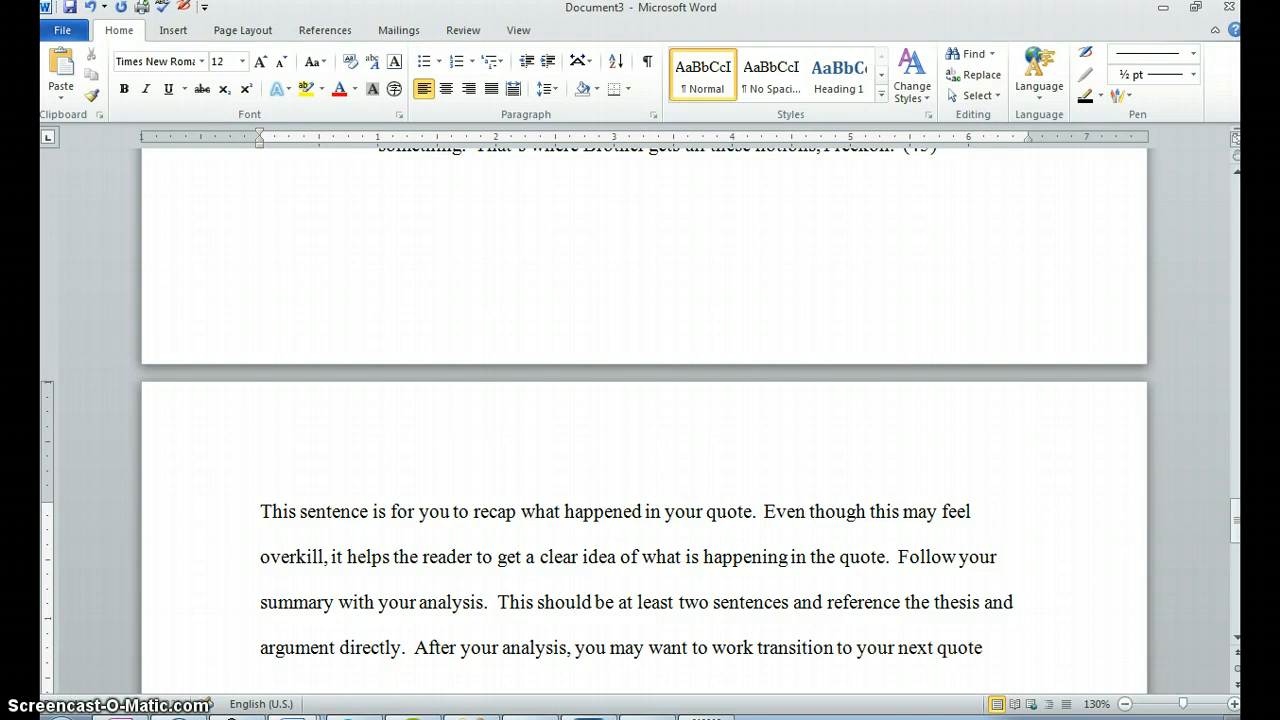
Add "The next quote will be an example of how to quote dialogue between two or more characters."
{"action": "type", "text": ".  The next quote"}
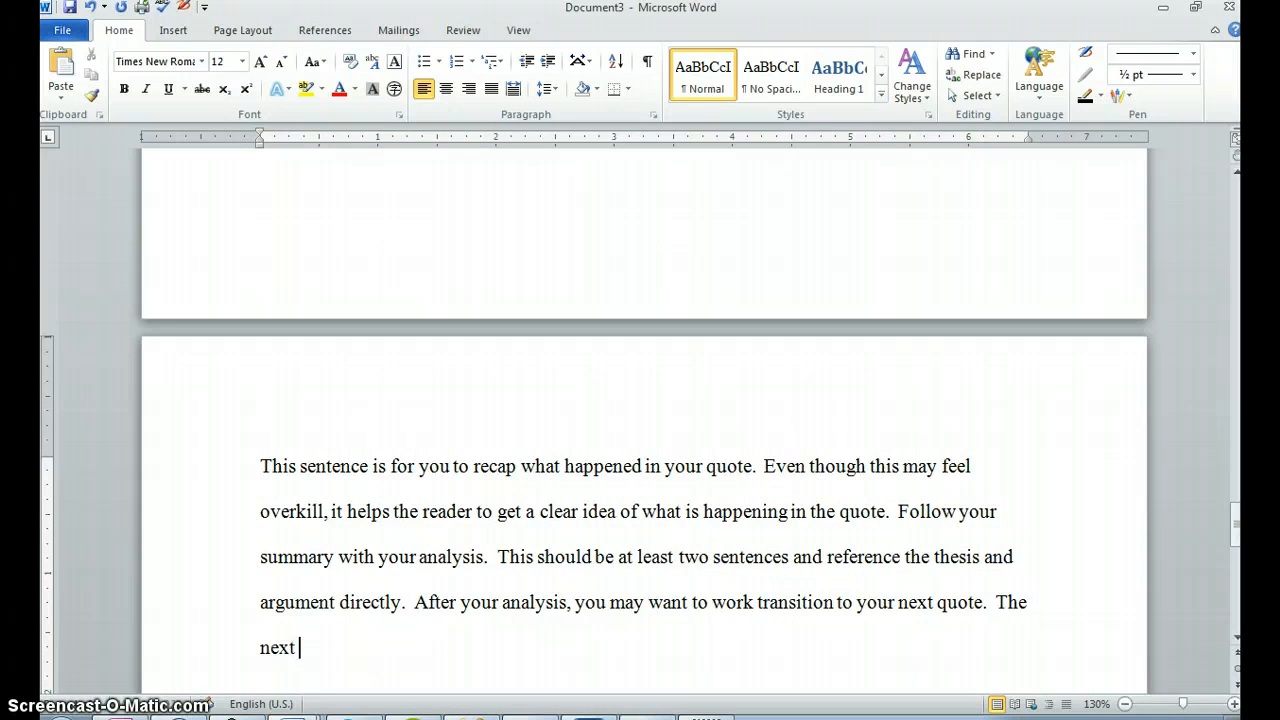
{"action": "type", "text": " will b"}
{"action": "key", "text": "BackSpace"}
{"action": "key", "text": "BackSpace"}
{"action": "type", "text": "l be an example"}
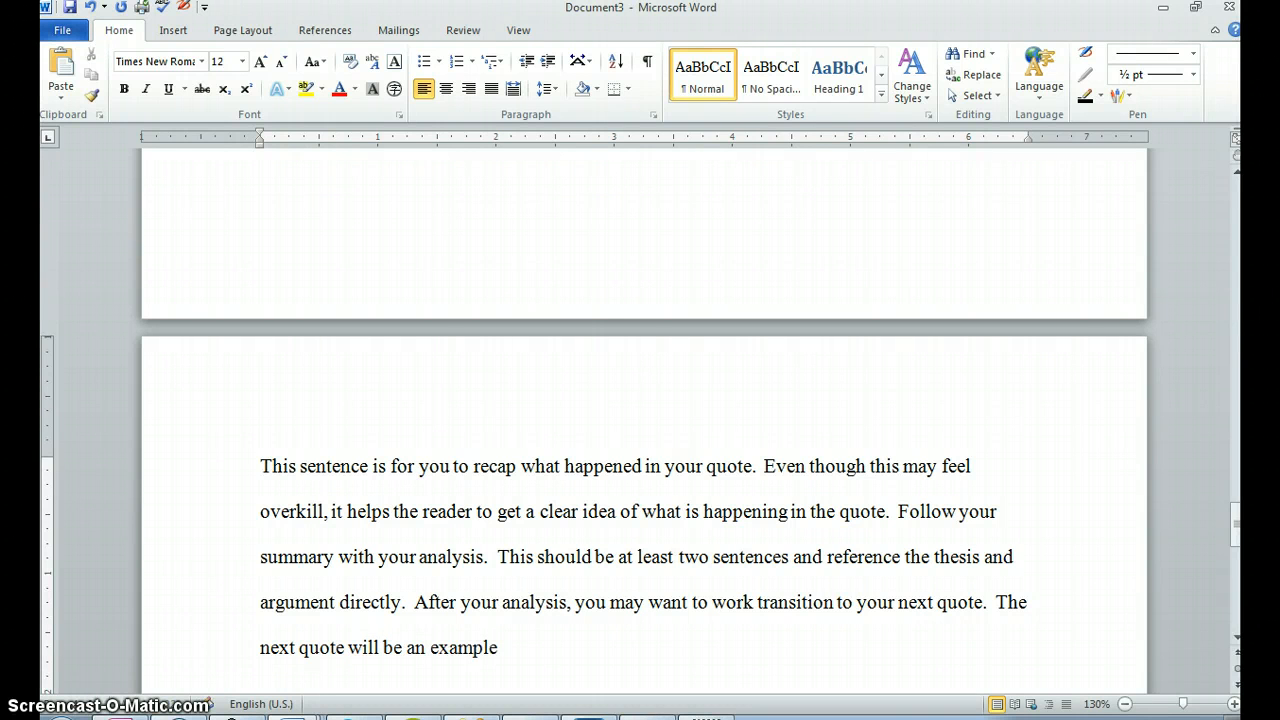
{"action": "type", "text": " of how to quote dia"}
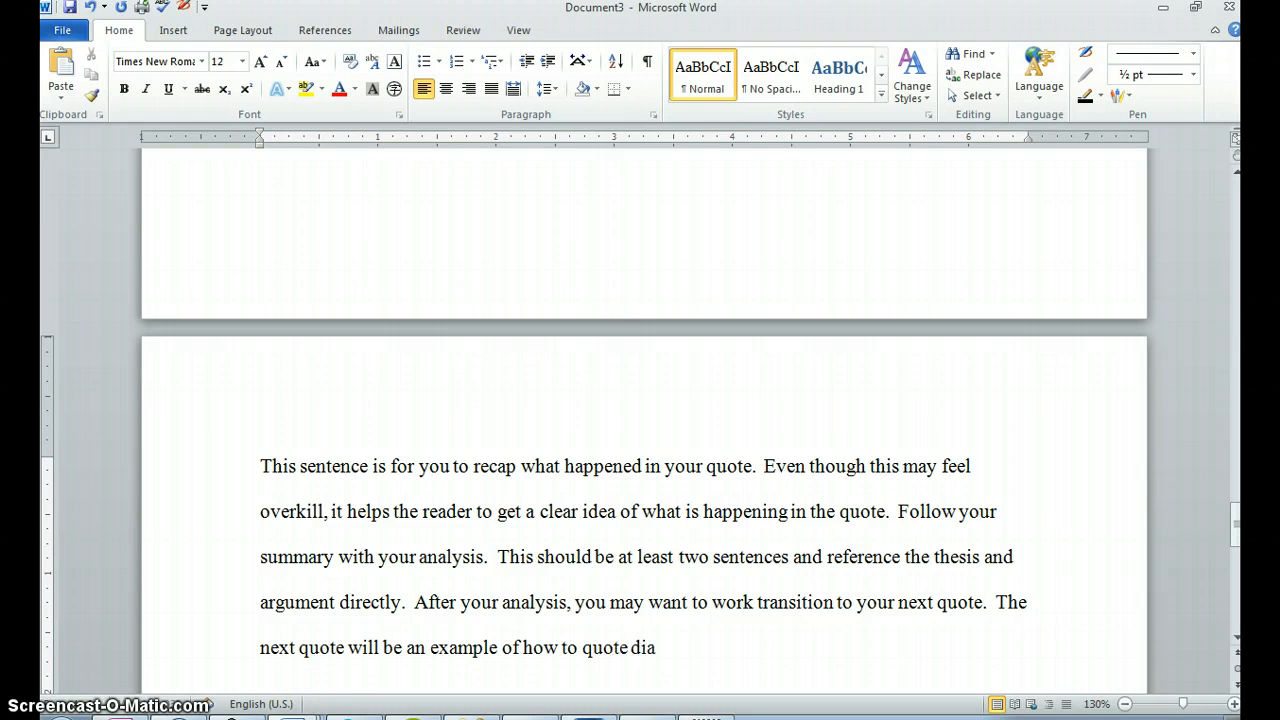
{"action": "type", "text": "logue between"}
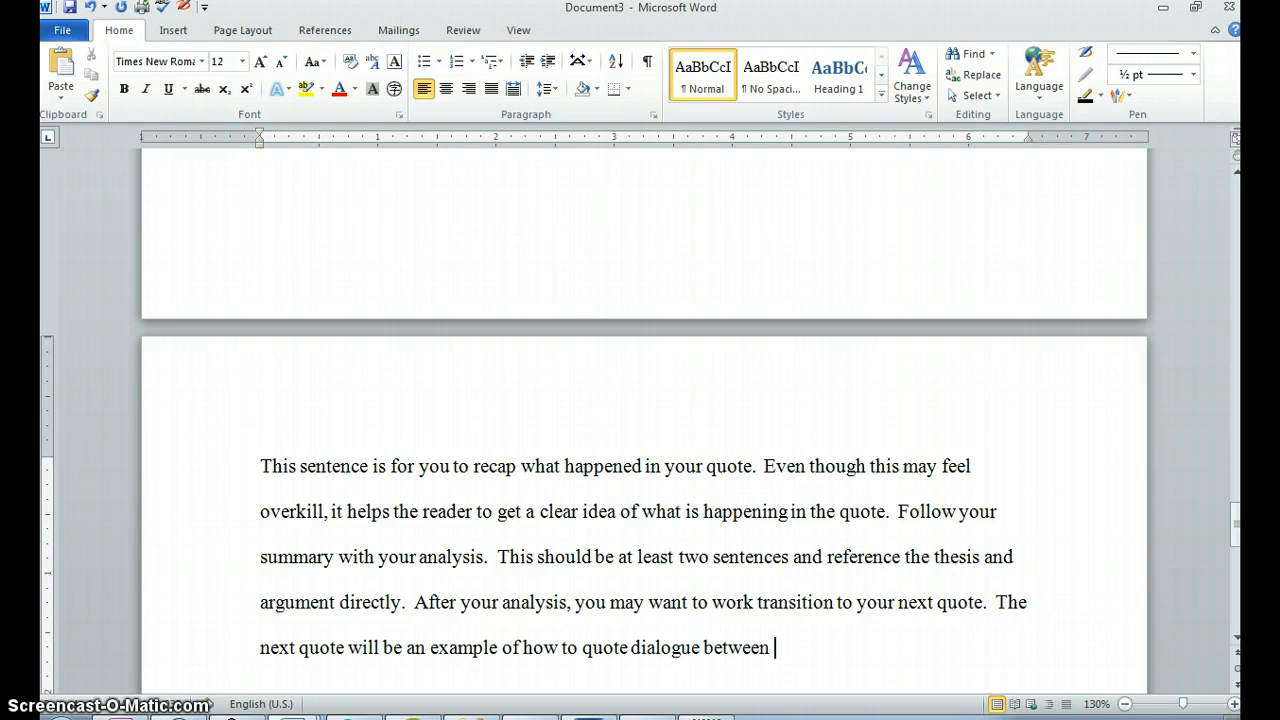
{"action": "type", "text": " two or more characte"}
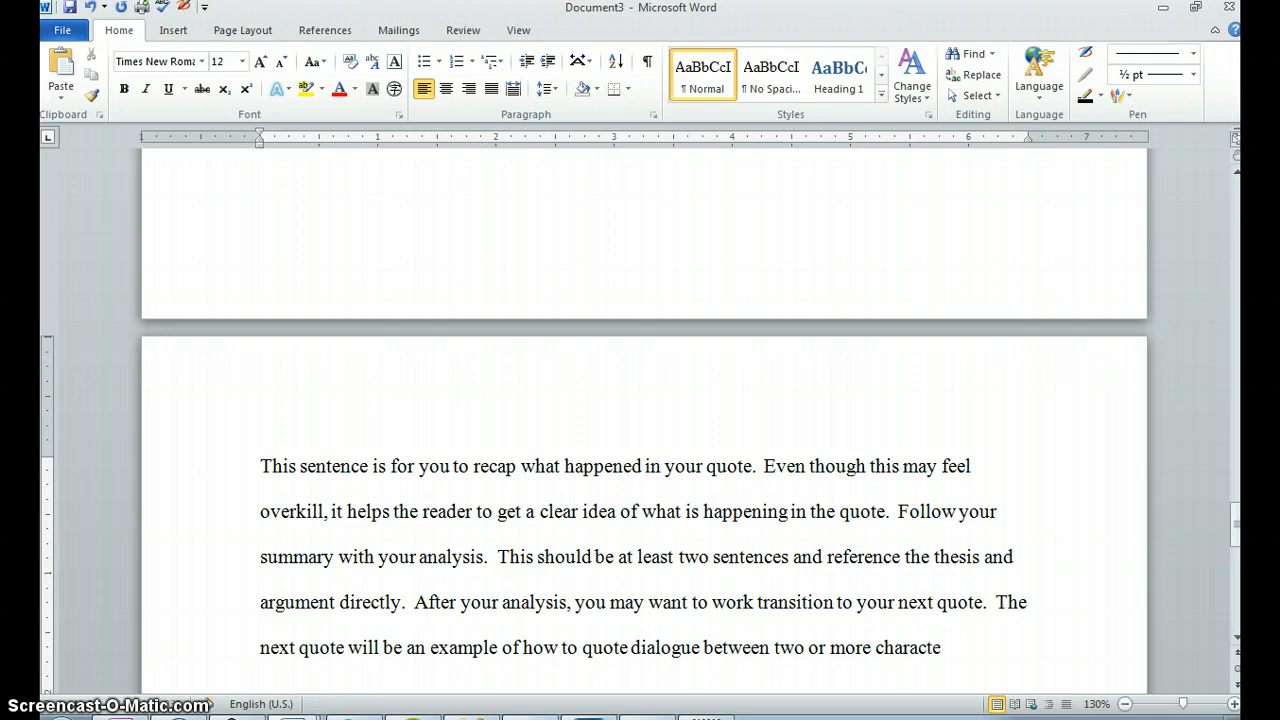
{"action": "type", "text": "rs.  Set up the conten"}
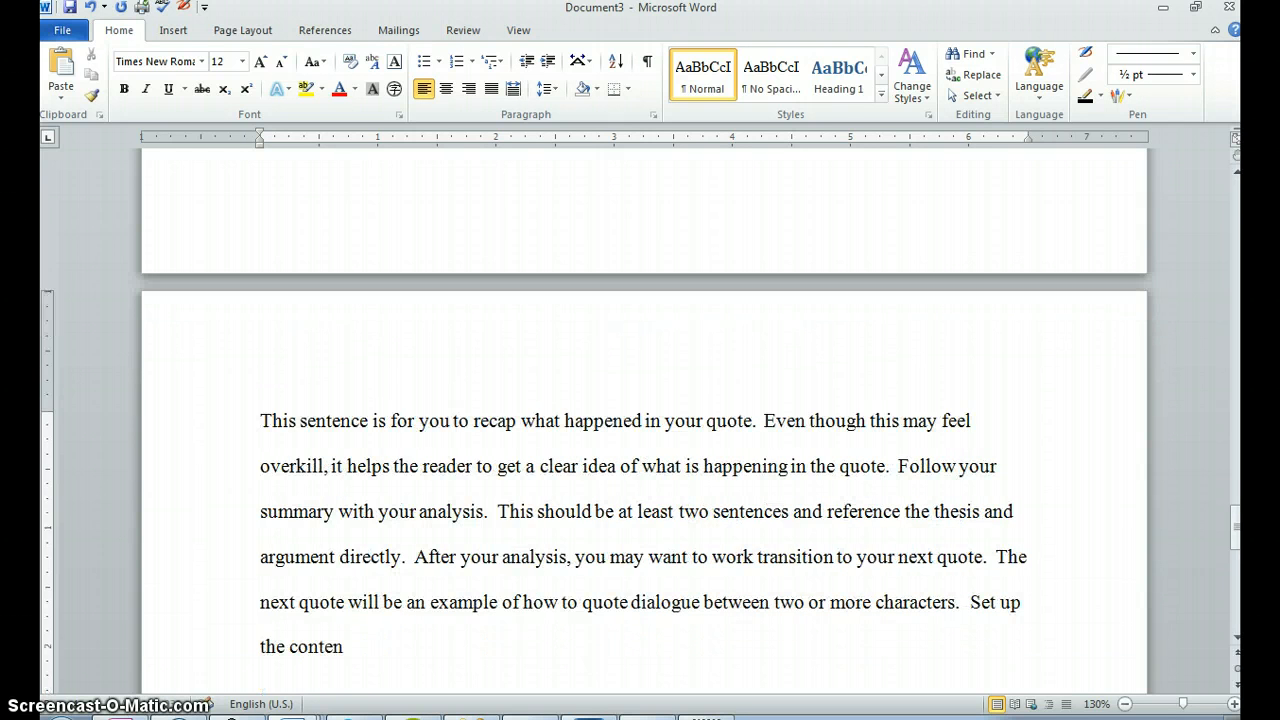
Write "Set up the context by saying what is happening, what lead up to this moment, where and when it happens."
{"action": "key", "text": "BackSpace"}
{"action": "type", "text": "xt by saying what is h"}
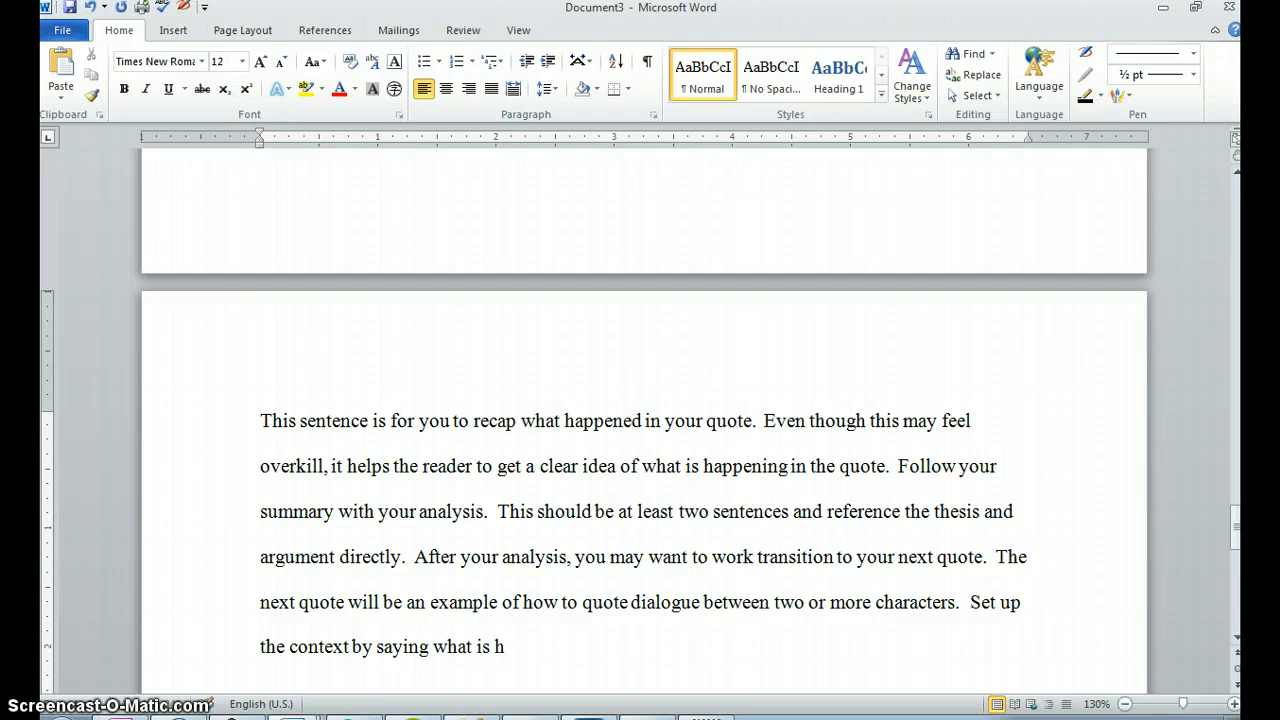
{"action": "type", "text": "appening, what lead up to th"}
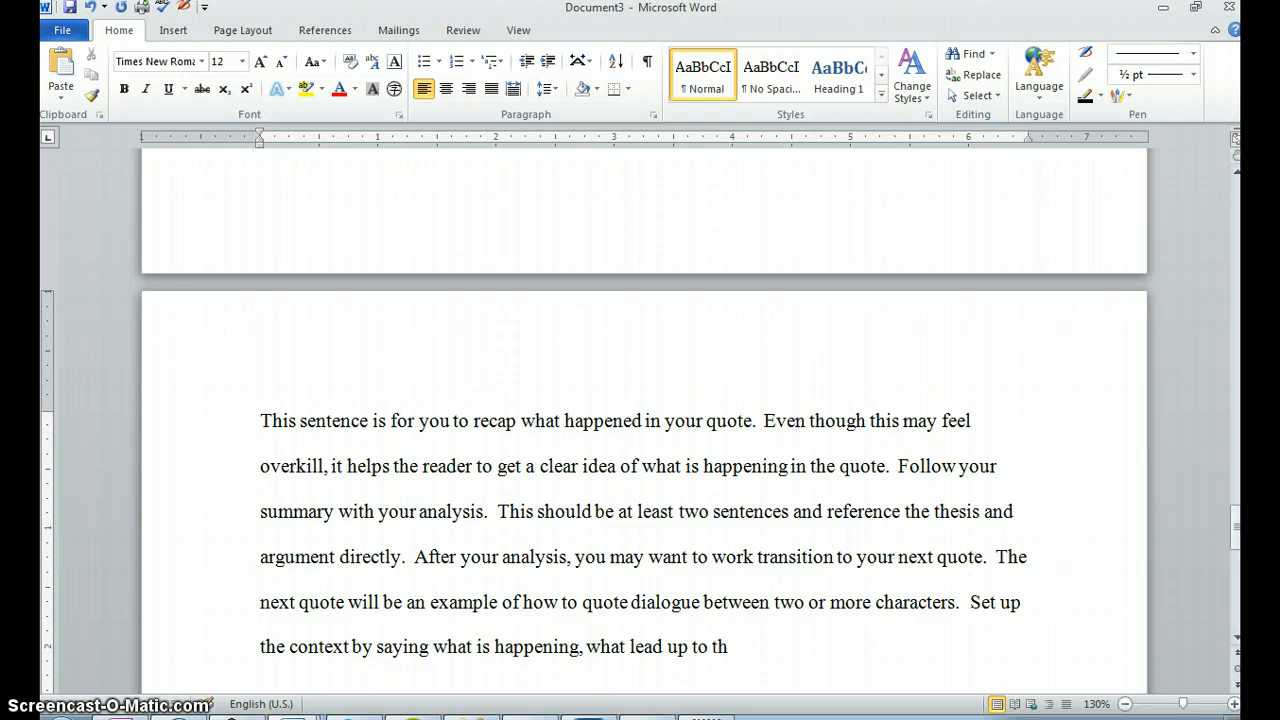
{"action": "type", "text": "is moment, w"}
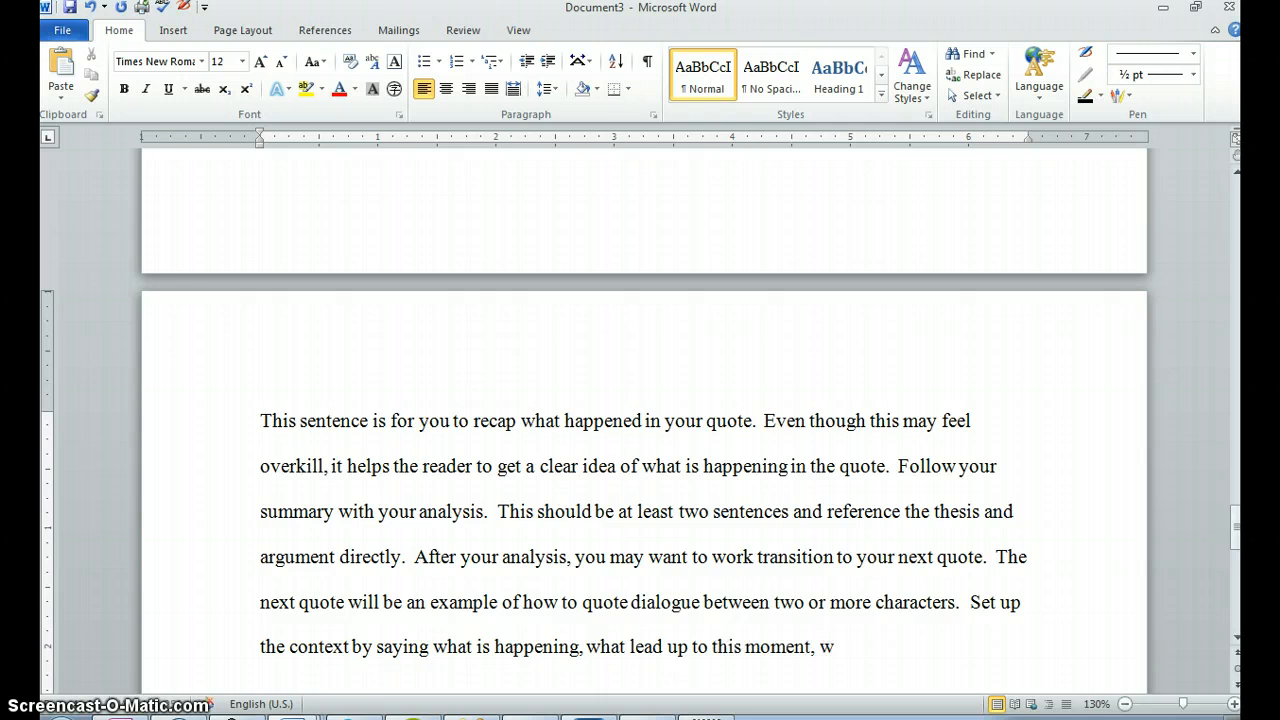
{"action": "type", "text": "here an dwh"}
{"action": "key", "text": "BackSpace"}
{"action": "key", "text": "BackSpace"}
{"action": "key", "text": "BackSpace"}
{"action": "key", "text": "BackSpace"}
{"action": "type", "text": "d when i"}
{"action": "type", "text": "t happens."}
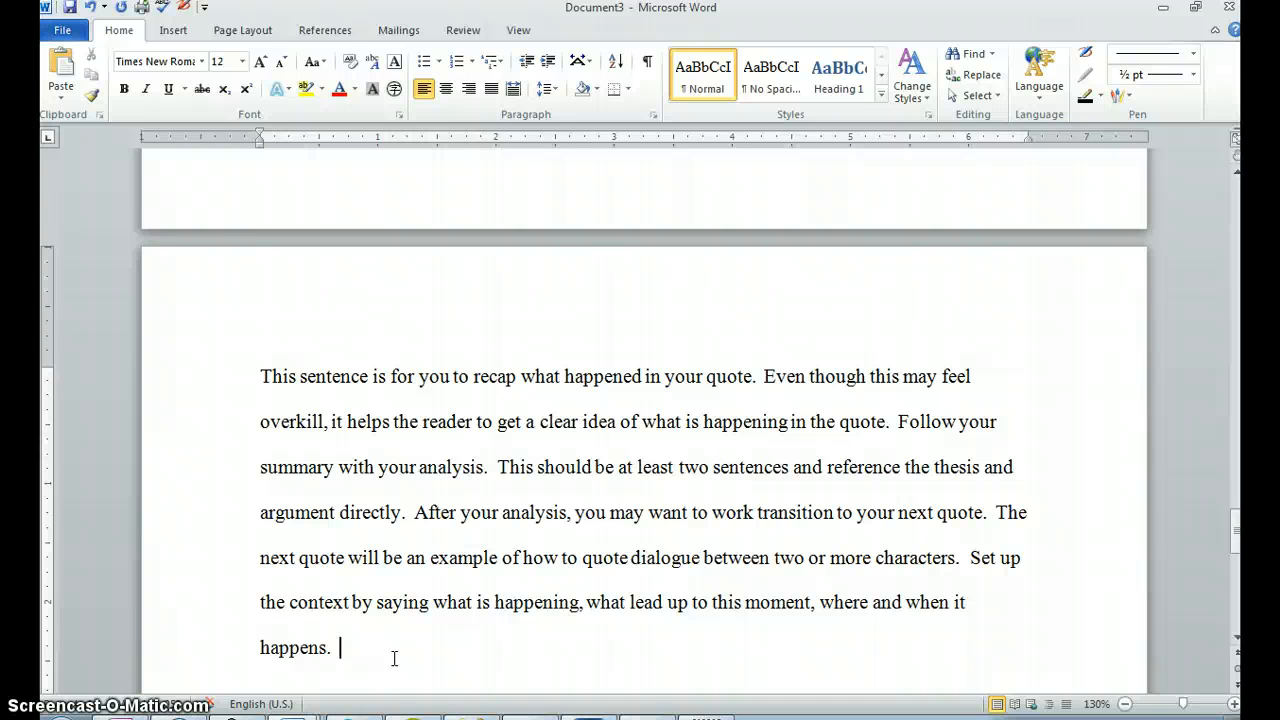
Begin the sentence introducing the dialogue quote with "Mama, Ruth and Beneatha"
{"action": "type", "text": "Mama nd"}
{"action": "key", "text": "BackSpace"}
{"action": "key", "text": "BackSpace"}
{"action": "key", "text": "BackSpace"}
{"action": "key", "text": "BackSpace"}
{"action": "type", "text": "a, rut"}
{"action": "key", "text": "BackSpace"}
{"action": "key", "text": "BackSpace"}
{"action": "key", "text": "BackSpace"}
{"action": "key", "text": "BackSpace"}
{"action": "type", "text": "Ruth and Beneatha"}
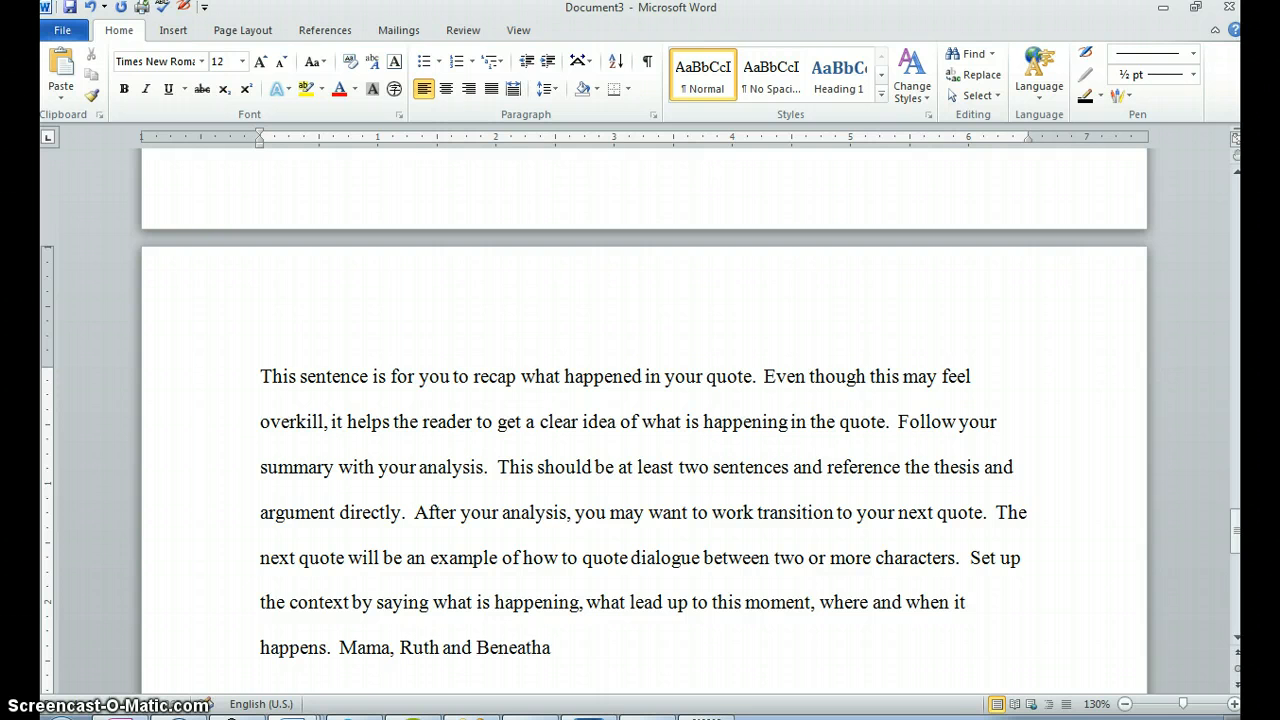
Complete the introduction with "discuss Beneatha's new lessons:" and start a new line for the dialogue
{"action": "type", "text": " discuss Beneat"}
{"action": "key", "text": "BackSpace"}
{"action": "key", "text": "BackSpace"}
{"action": "type", "text": "neatha"}
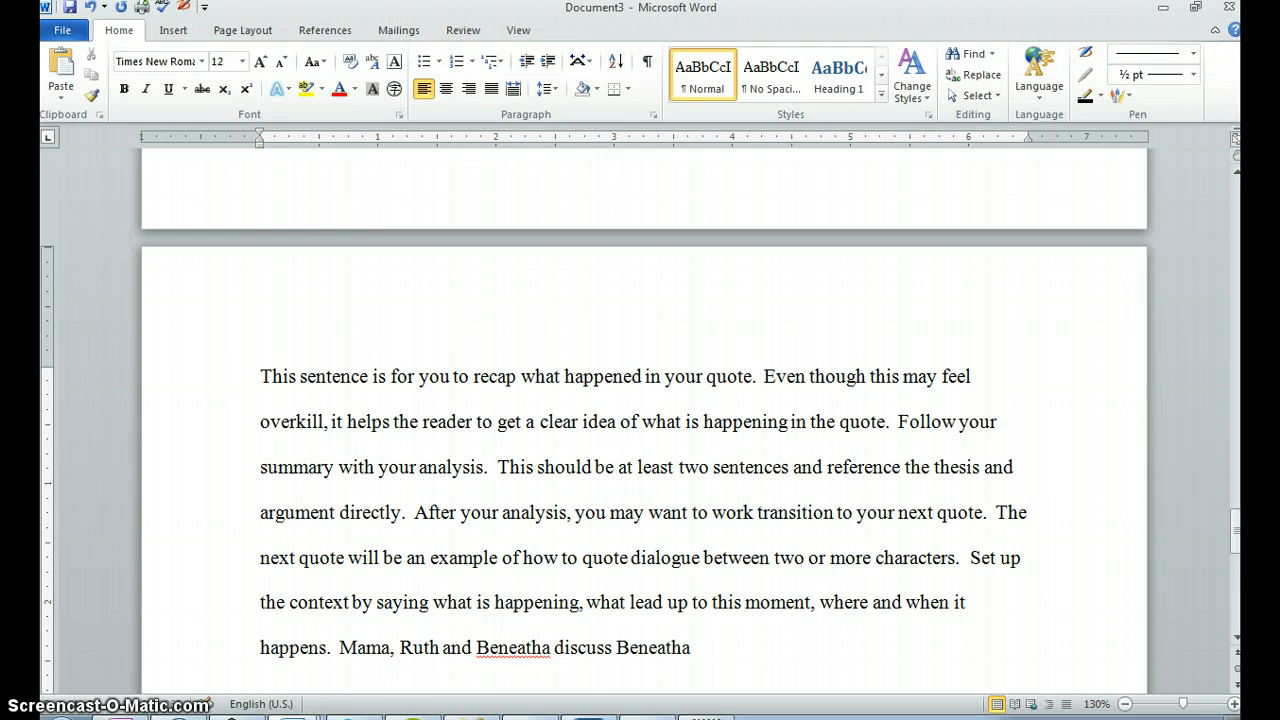
{"action": "type", "text": "'s new lessons"}
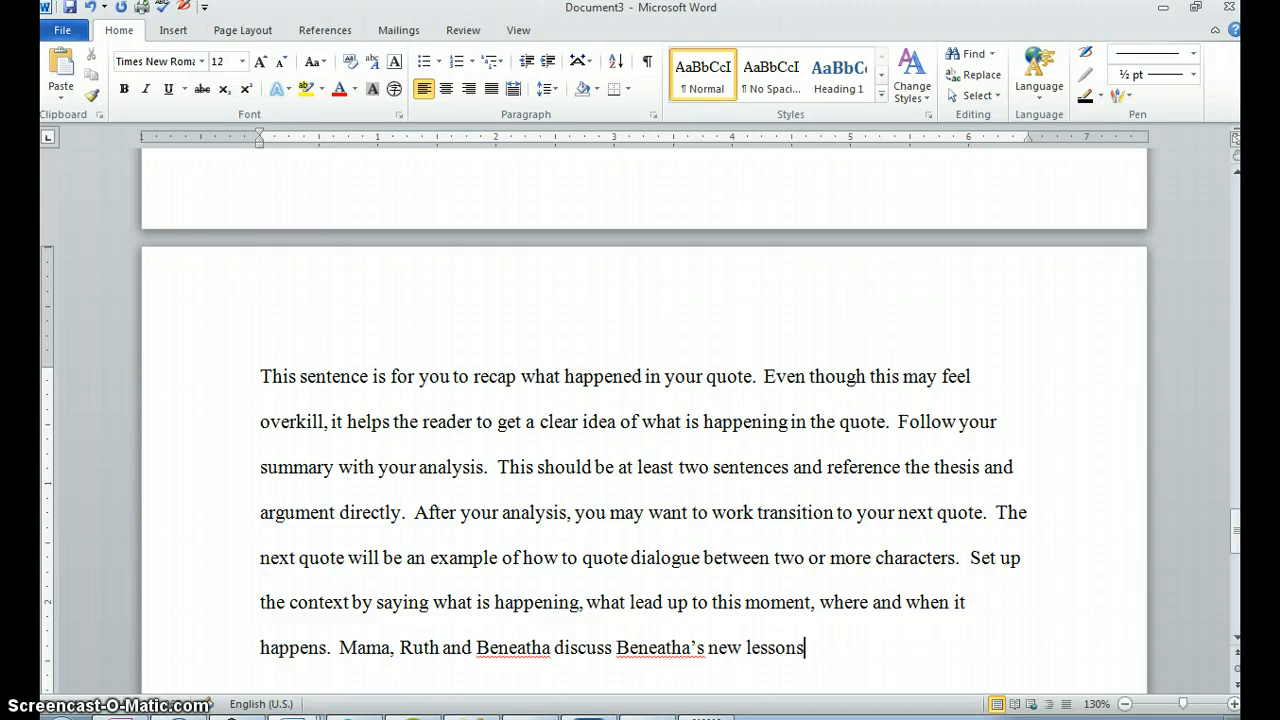
{"action": "type", "text": ":"}
{"action": "key", "text": "Return"}
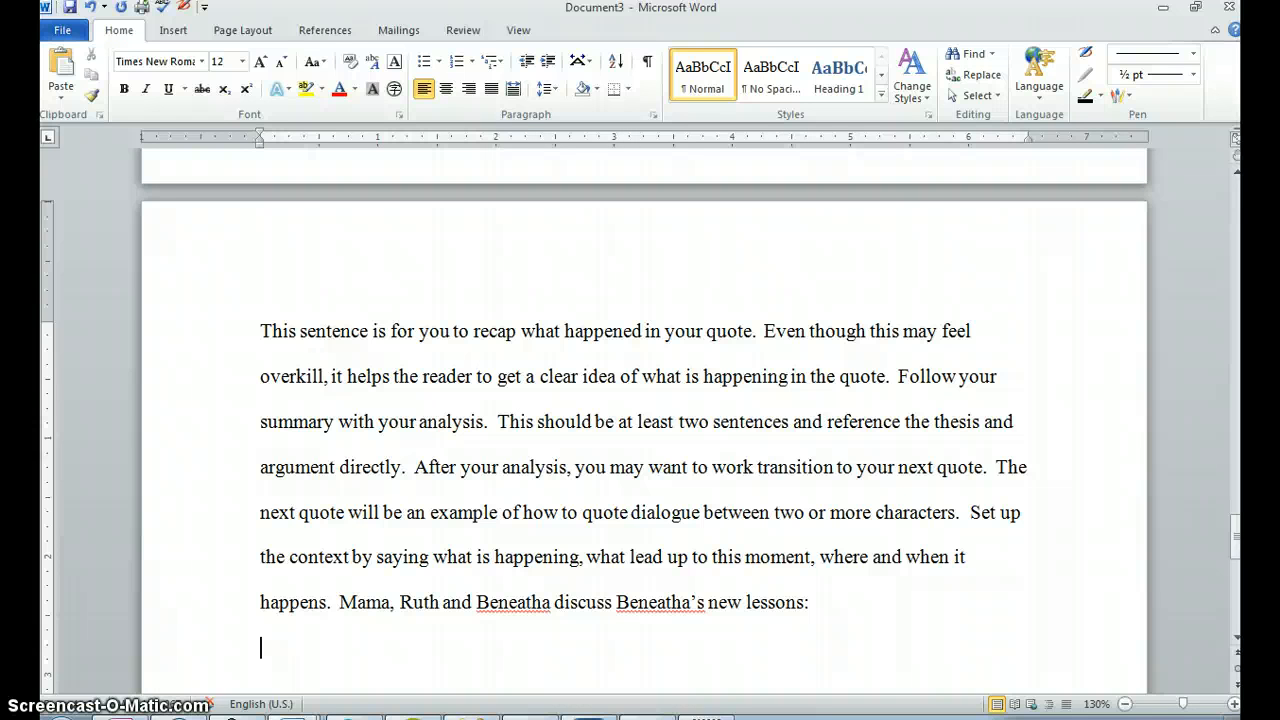
Enter the first dialogue line "MAMA. Your what kind of lessons?" with only the word "what" in italics
{"action": "type", "text": "MAMA.  Your"}
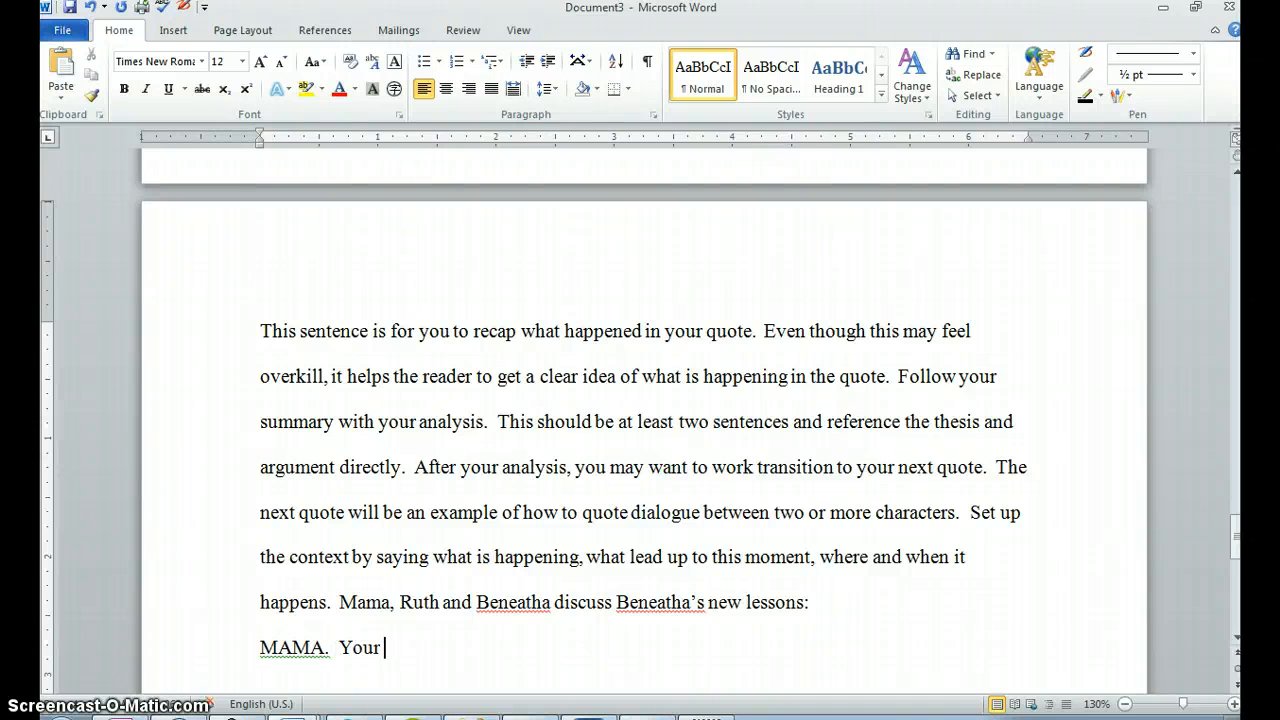
{"action": "key", "text": "ctrl+i"}
{"action": "type", "text": "what Ik"}
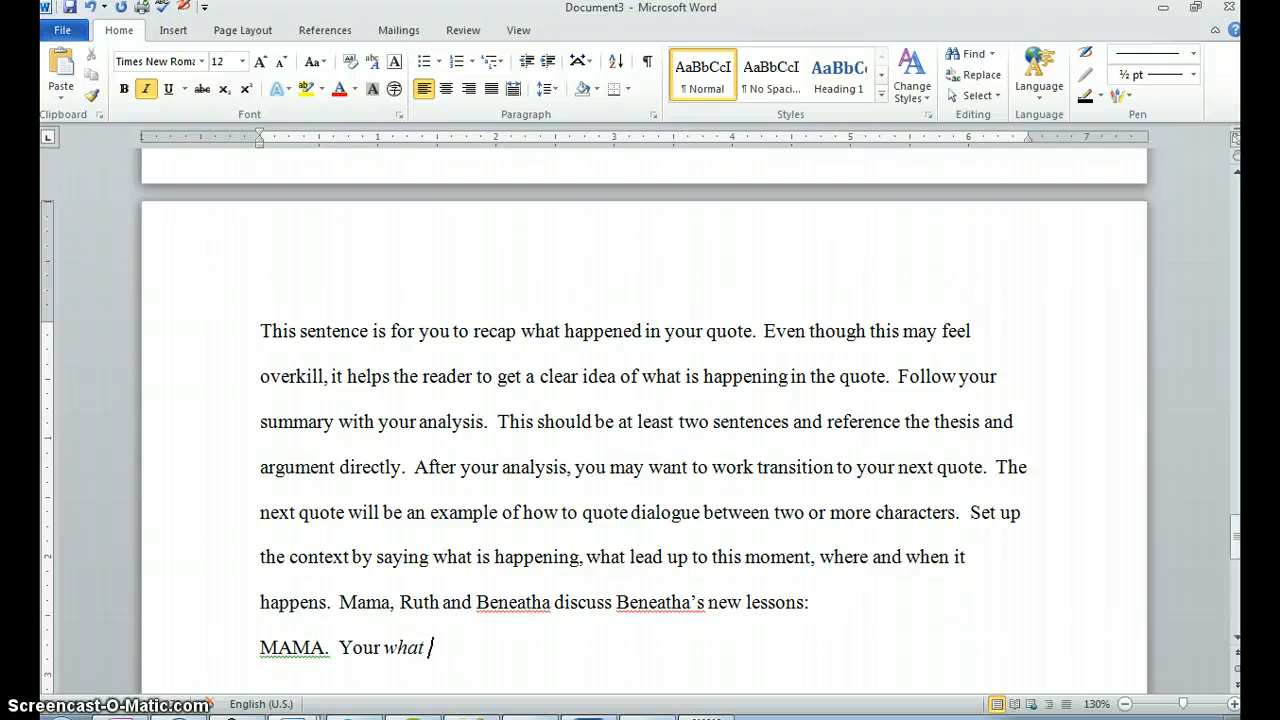
{"action": "key", "text": "BackSpace"}
{"action": "key", "text": "BackSpace"}
{"action": "key", "text": "ctrl+i"}
{"action": "type", "text": "kind of lesson"}
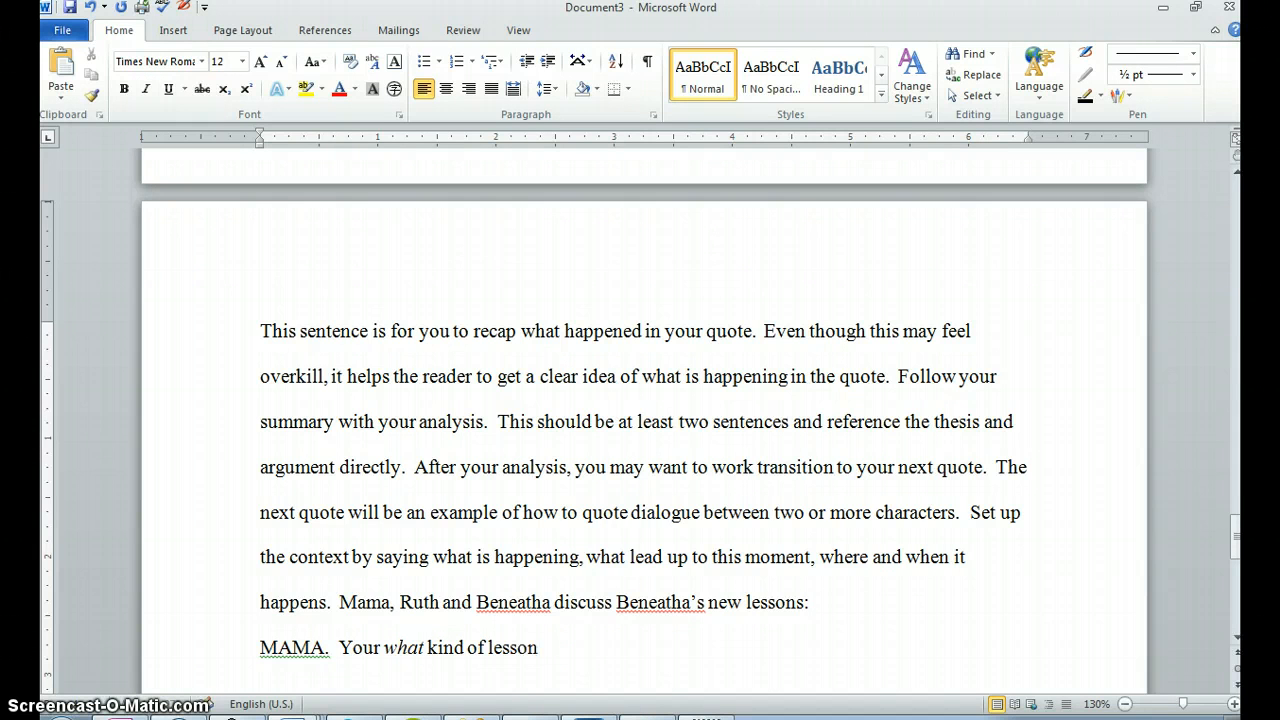
{"action": "type", "text": "s?"}
{"action": "key", "text": "Return"}
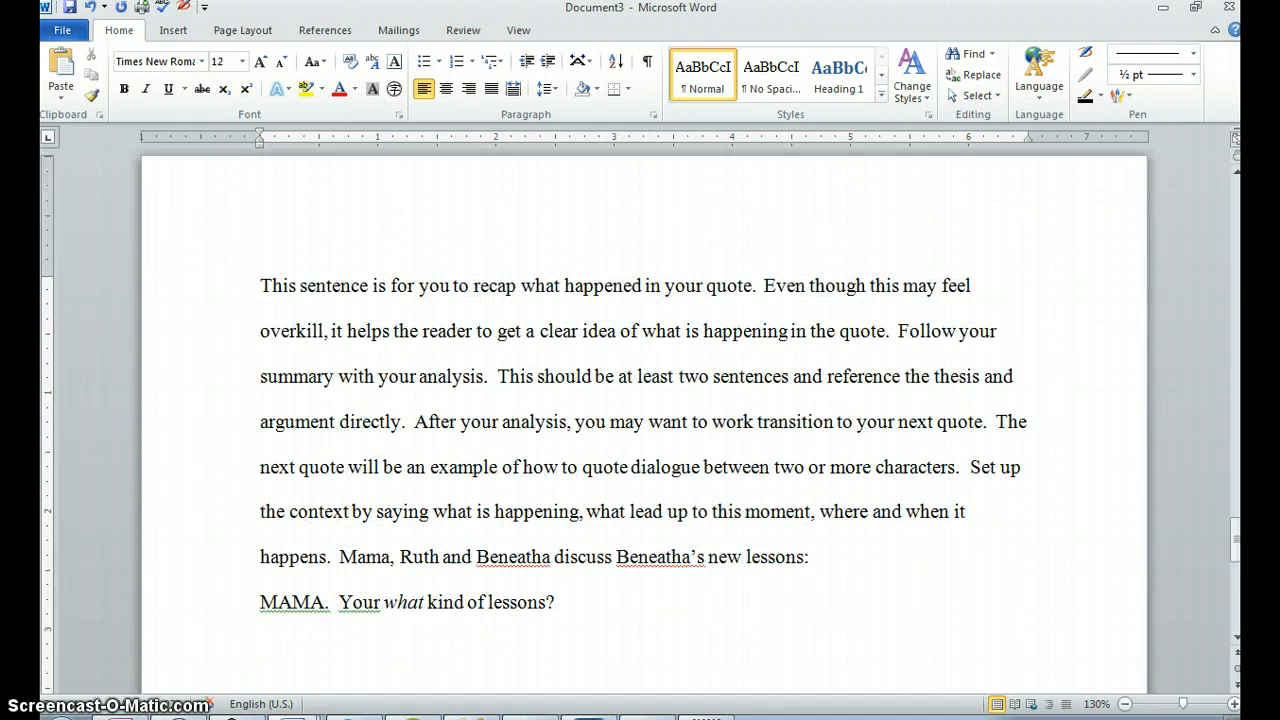
Add the dialogue lines "BENEATHA. Guitar." and "RUTH. Oh, Father! (47)", each on its own line
{"action": "type", "text": "BENEATHA"}
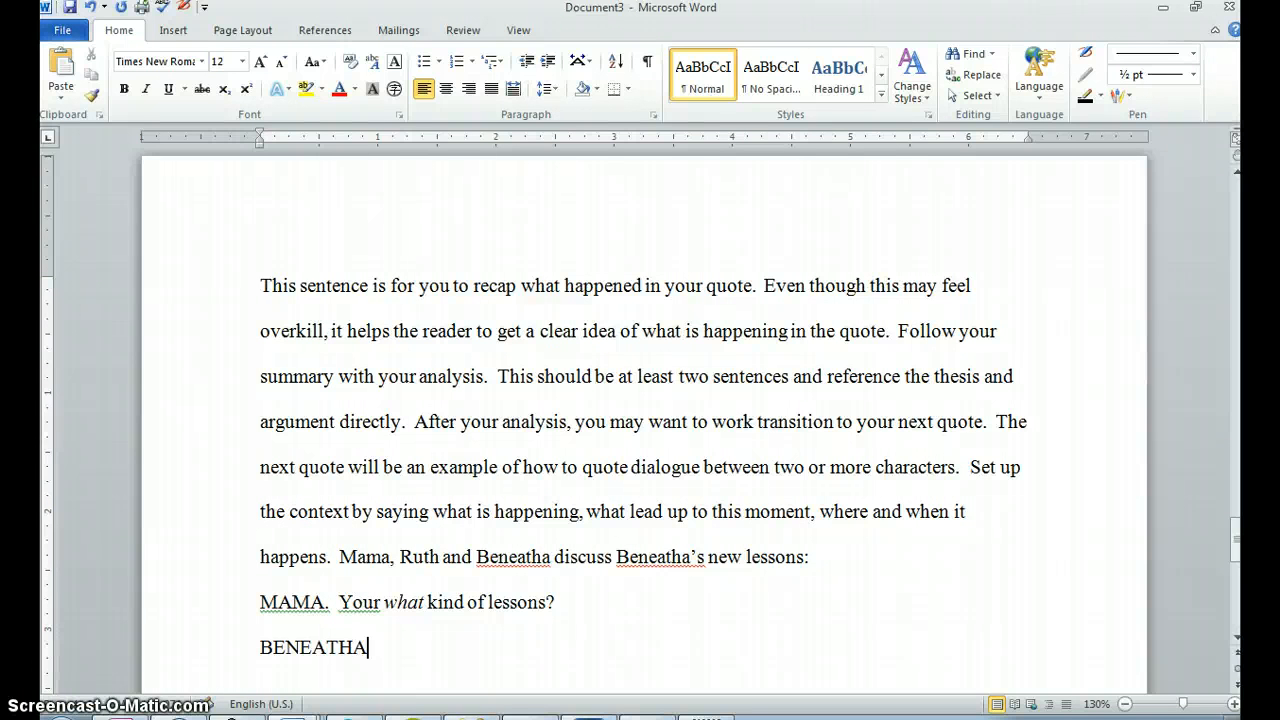
{"action": "type", "text": ".  Guitar."}
{"action": "key", "text": "Return"}
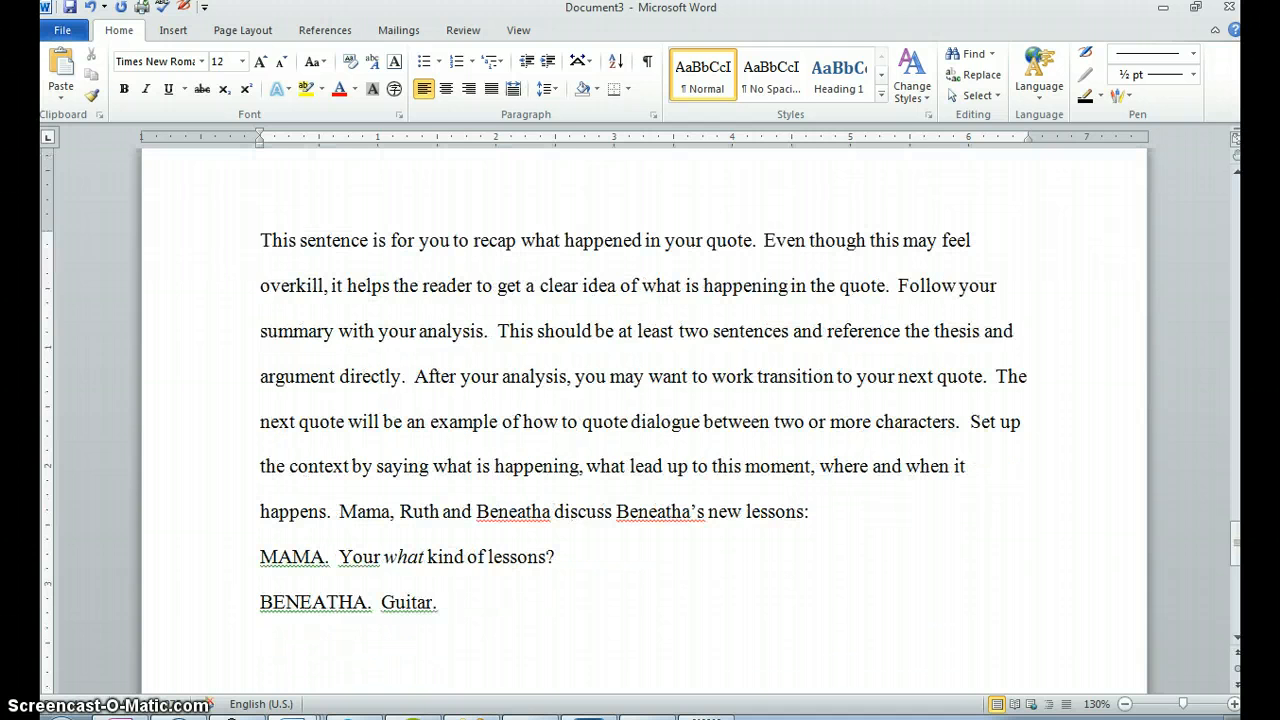
{"action": "type", "text": "RUTH.  Oh, Father"}
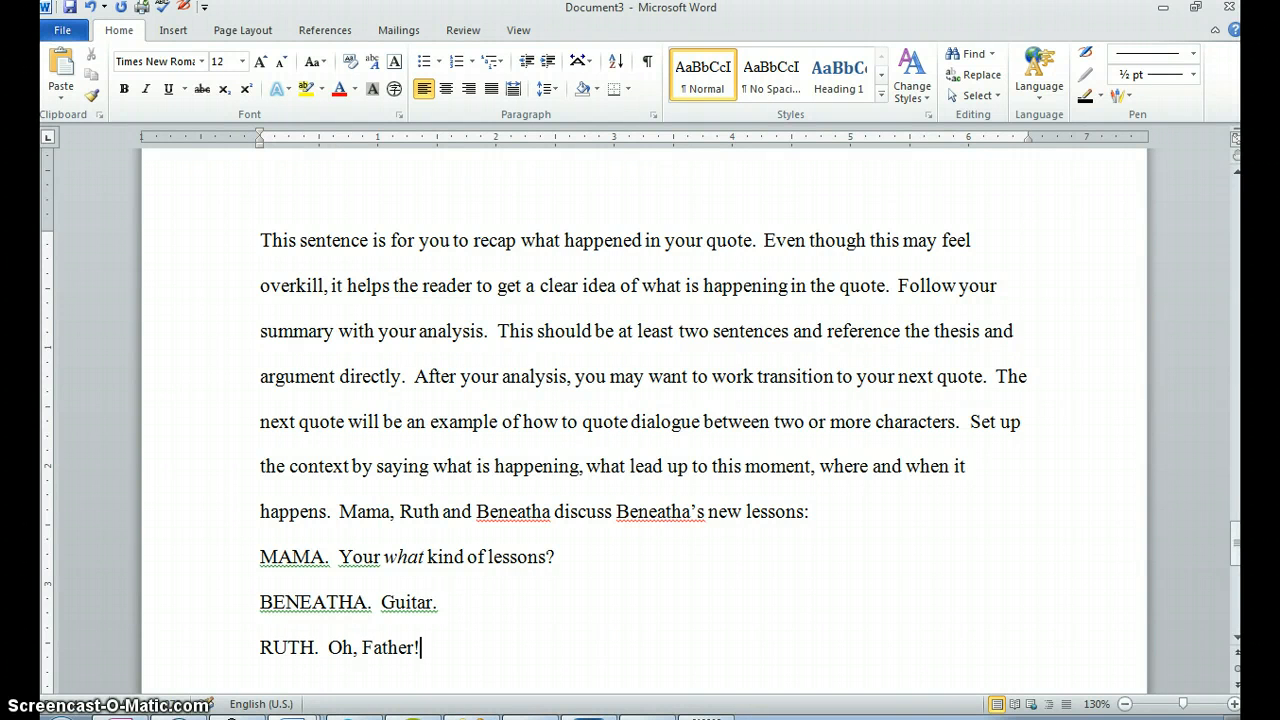
{"action": "type", "text": "!  (47)"}
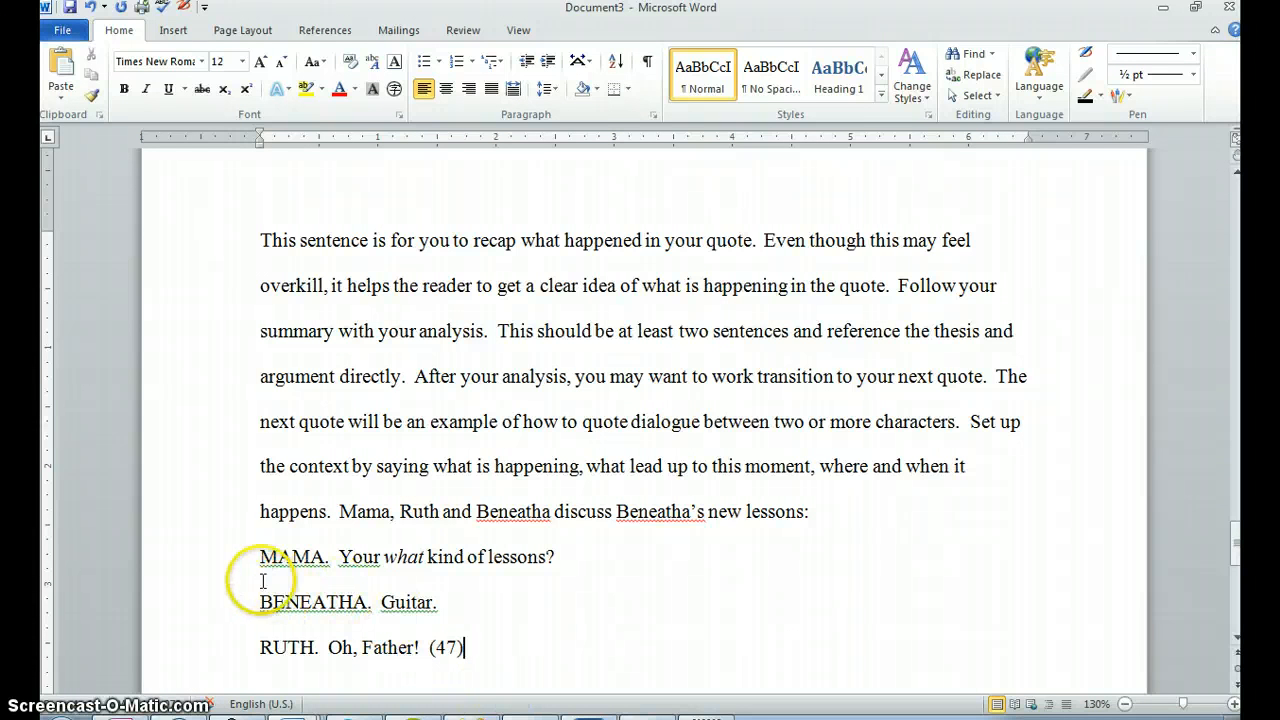
Indent all three lines of the Mama, Beneatha and Ruth dialogue by 1 inch from the text margin
{"action": "left_click_drag", "start_coordinate": [259, 557], "coordinate": [480, 648]}
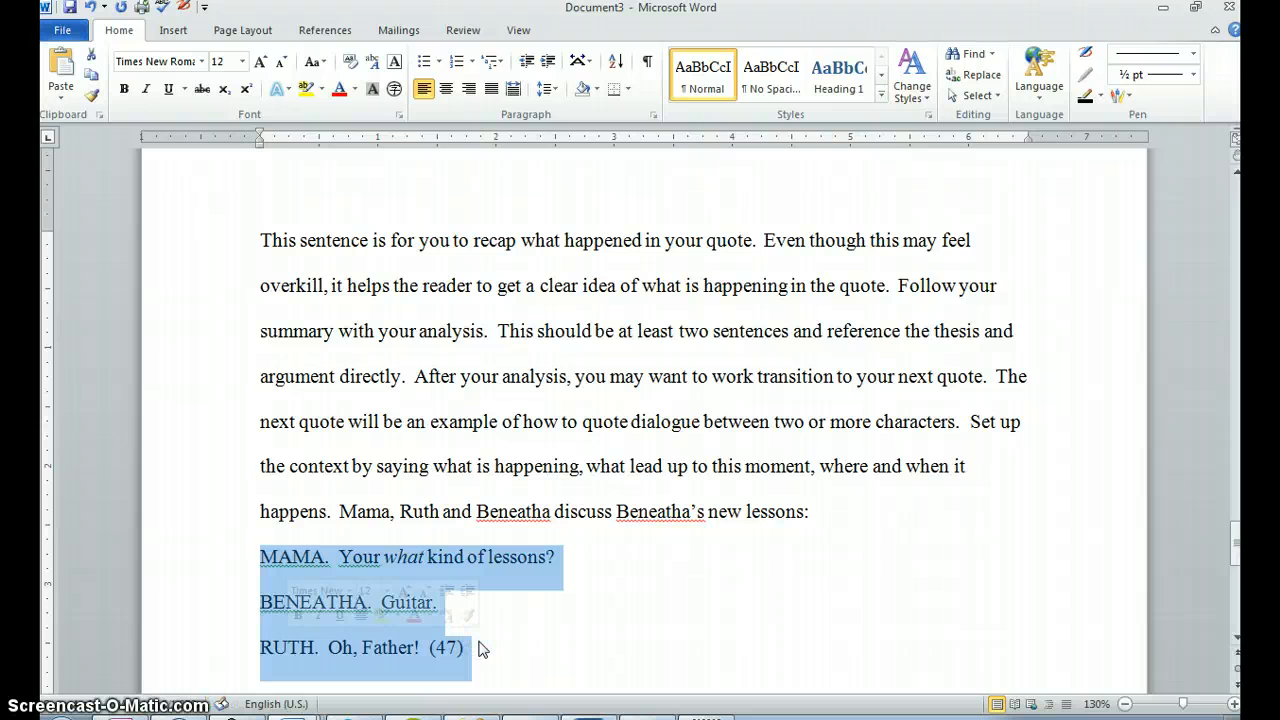
{"action": "key", "text": "Tab"}
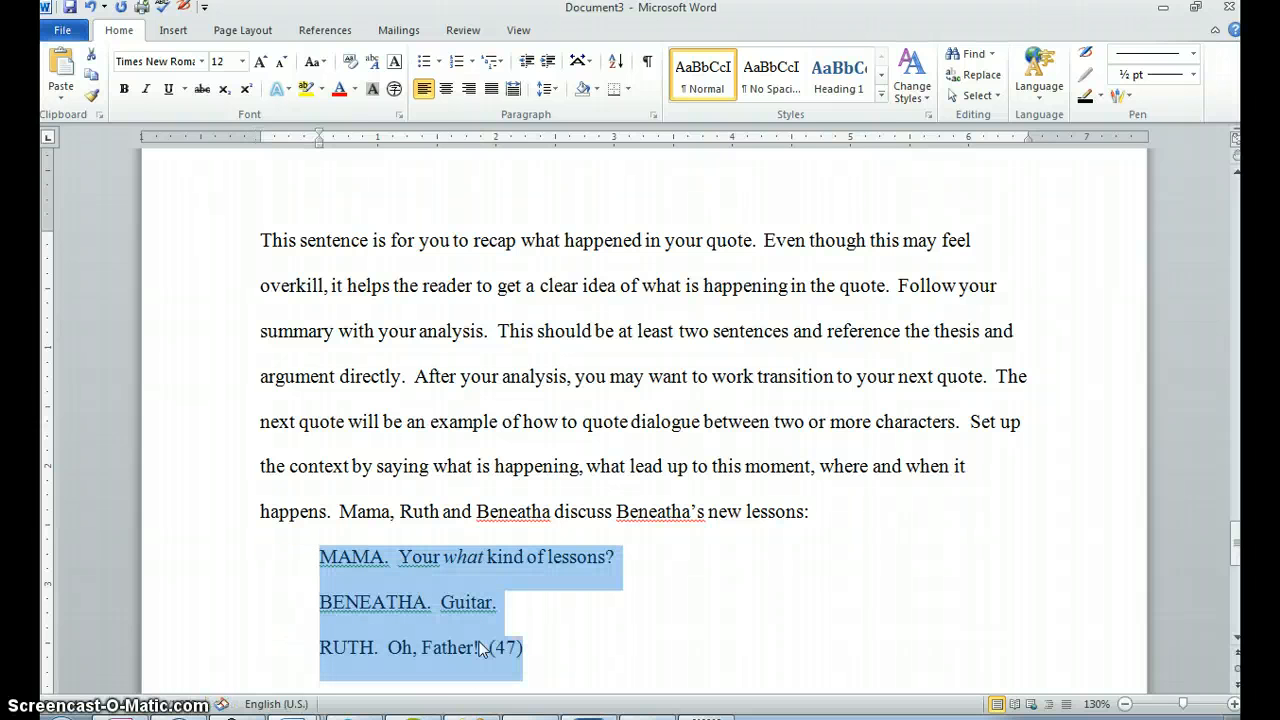
{"action": "key", "text": "Tab"}
{"action": "left_click", "coordinate": [582, 645]}
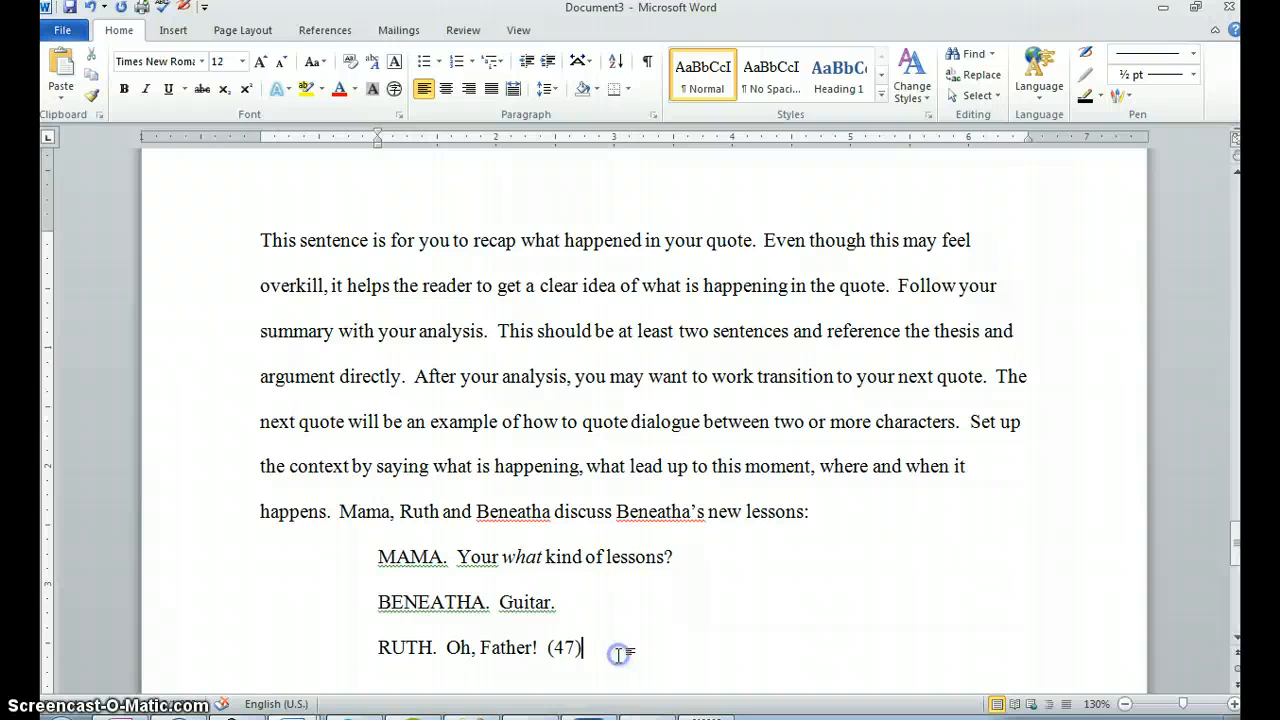
{"action": "left_click", "coordinate": [574, 643]}
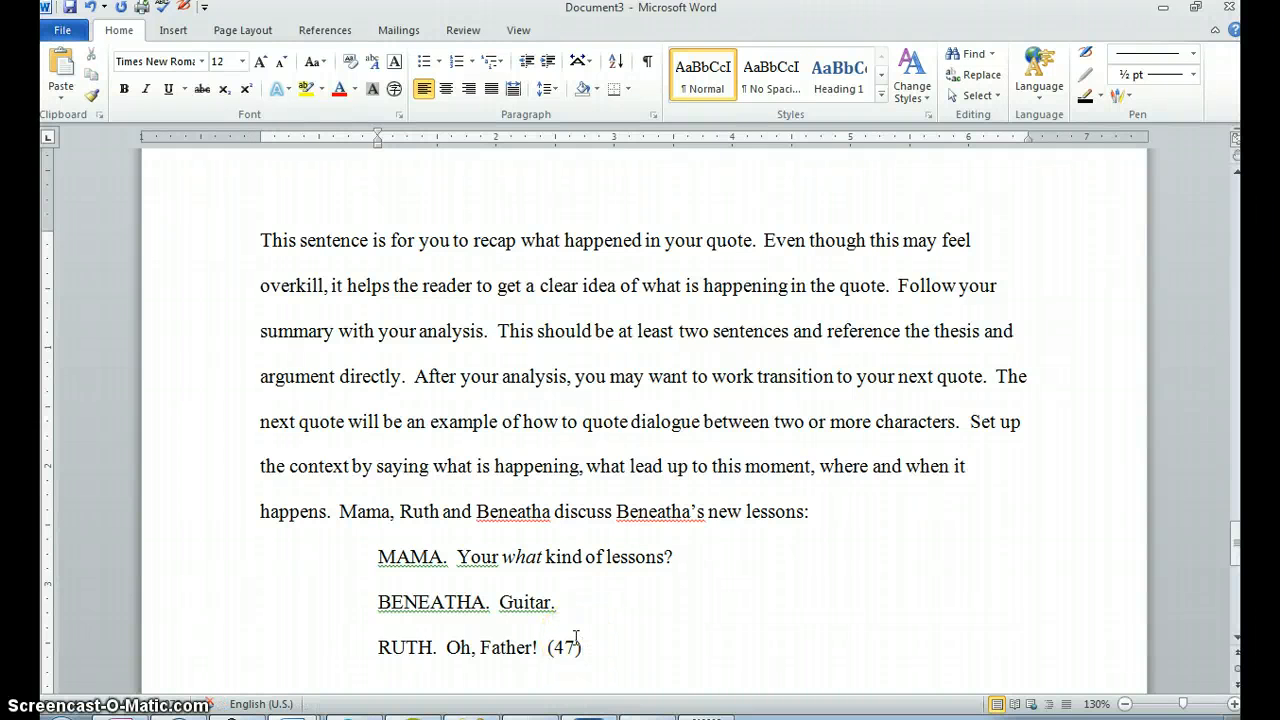
Start an unindented line below the dialogue and begin the recap sentence with "This is the sentence where"
{"action": "key", "text": "Return"}
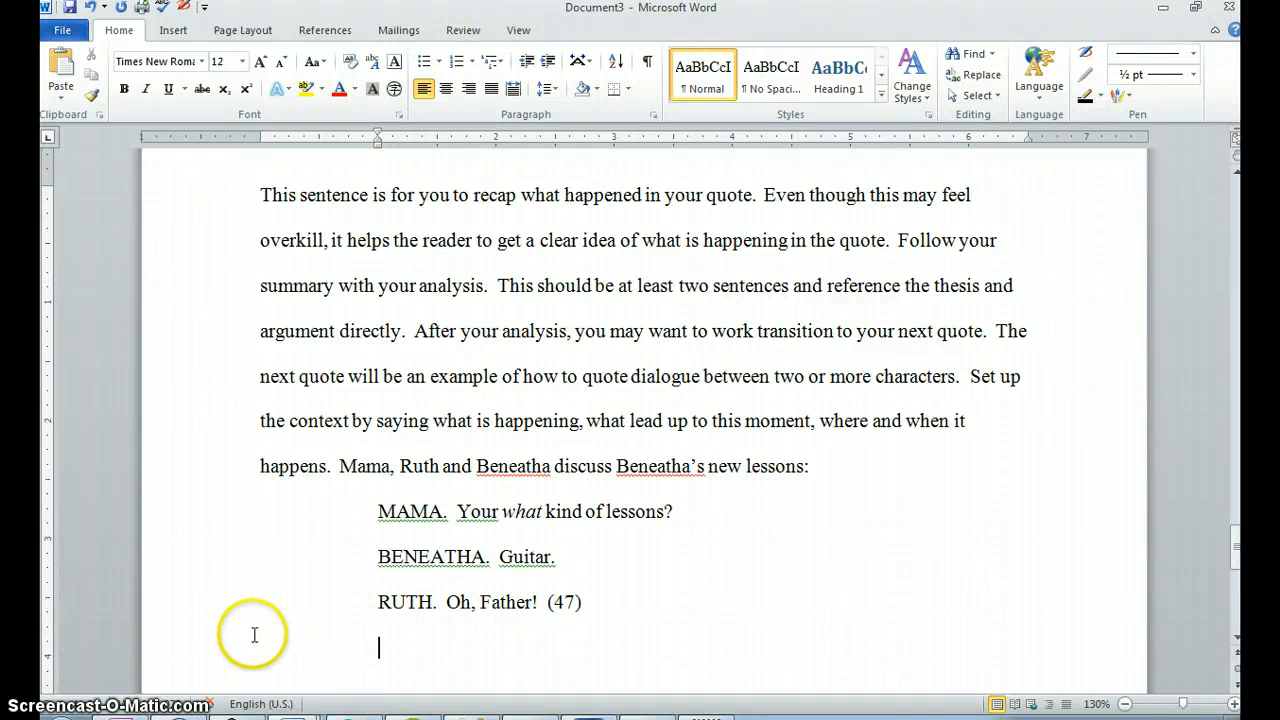
{"action": "key", "text": "BackSpace"}
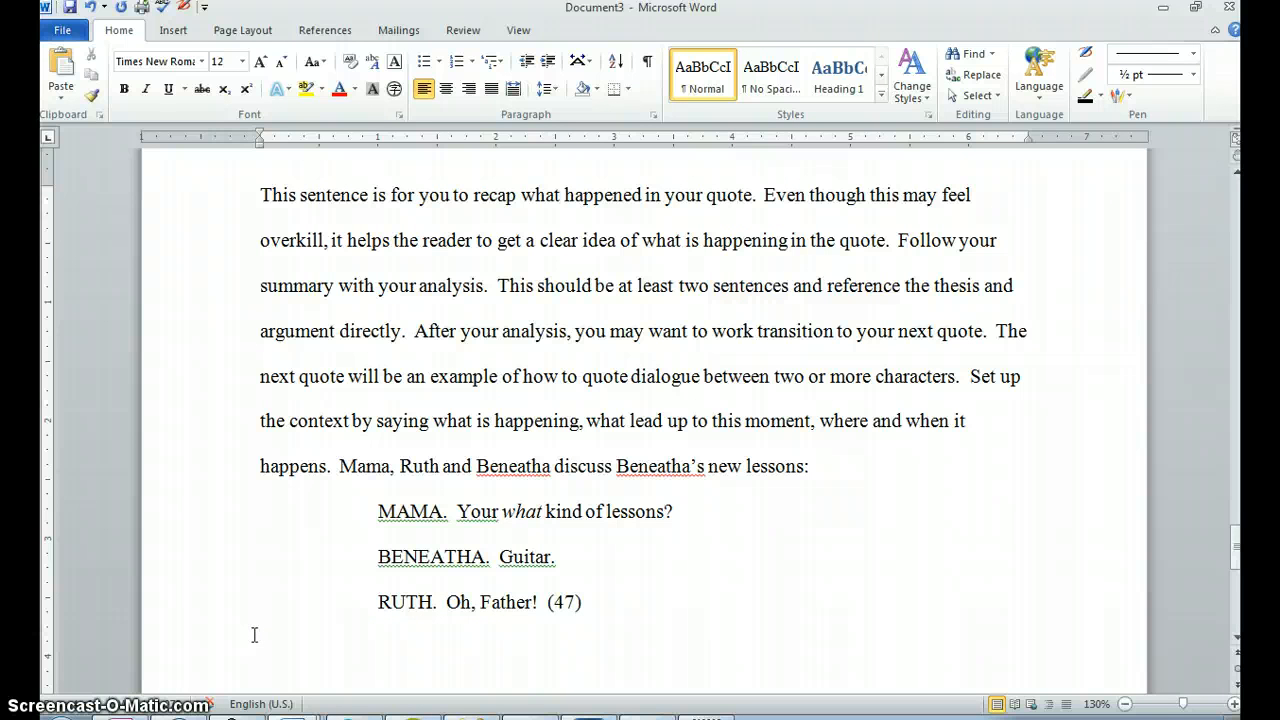
{"action": "type", "text": "This is the setnen"}
{"action": "key", "text": "BackSpace"}
{"action": "key", "text": "BackSpace"}
{"action": "key", "text": "BackSpace"}
{"action": "key", "text": "BackSpace"}
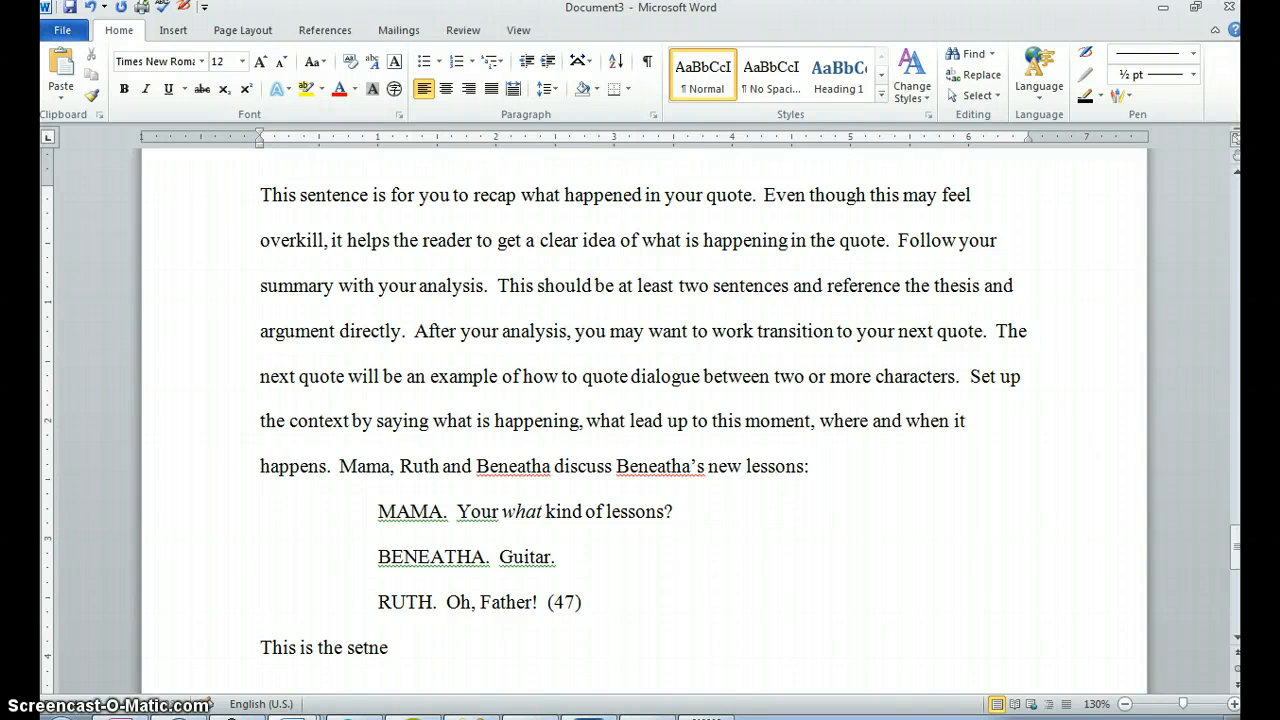
{"action": "type", "text": "ntence where yo"}
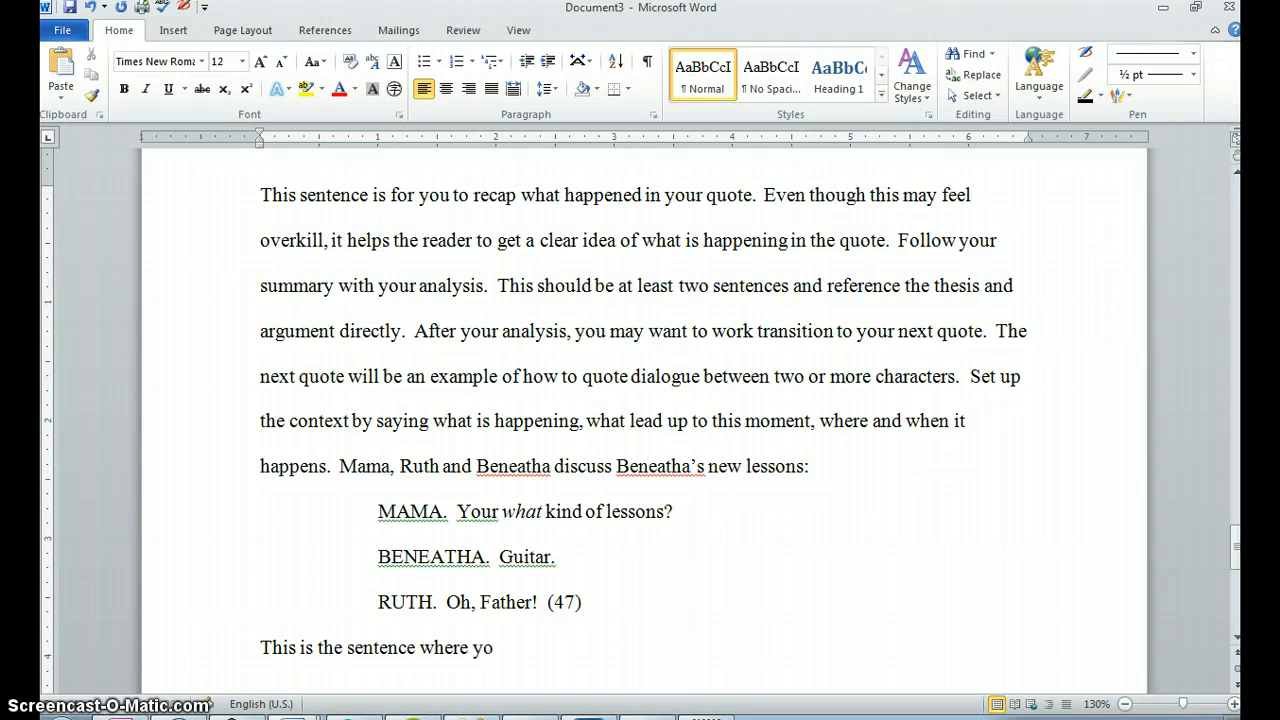
Complete the recap sentence with "you summarize your quote and transition into analysis."
{"action": "type", "text": "u summarize your"}
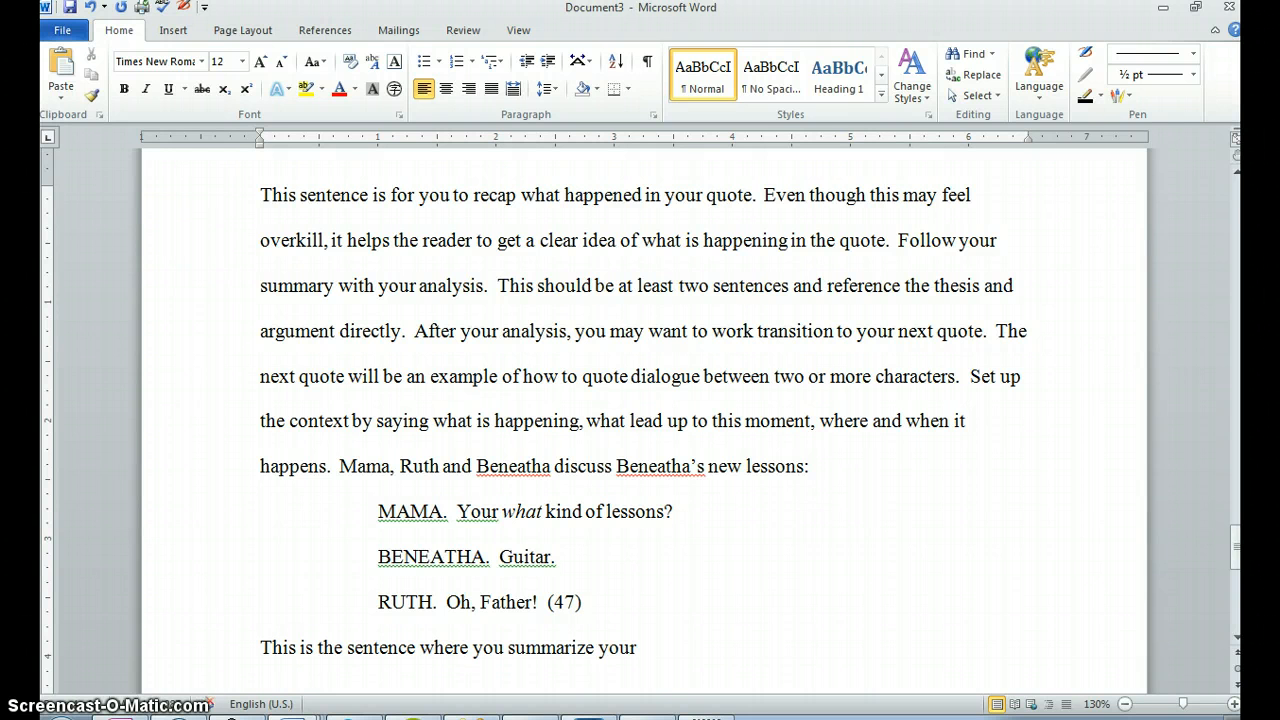
{"action": "type", "text": " quote and tra"}
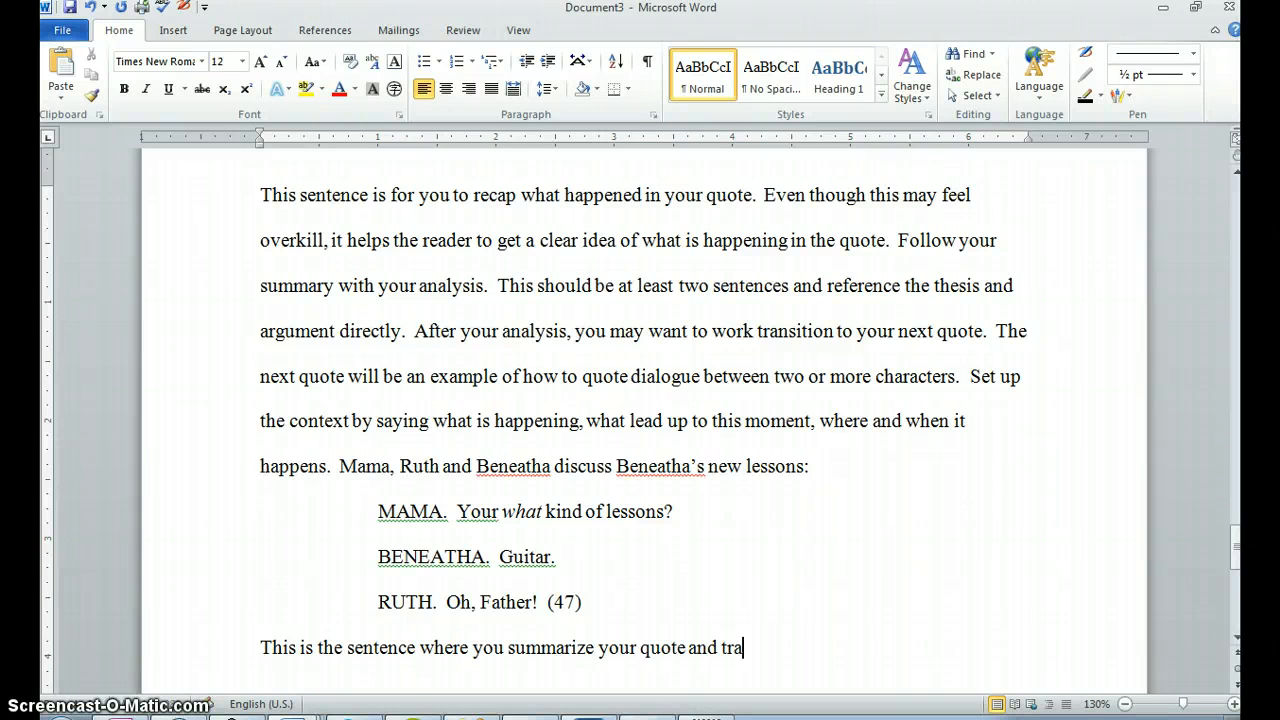
{"action": "type", "text": "nsition into anal"}
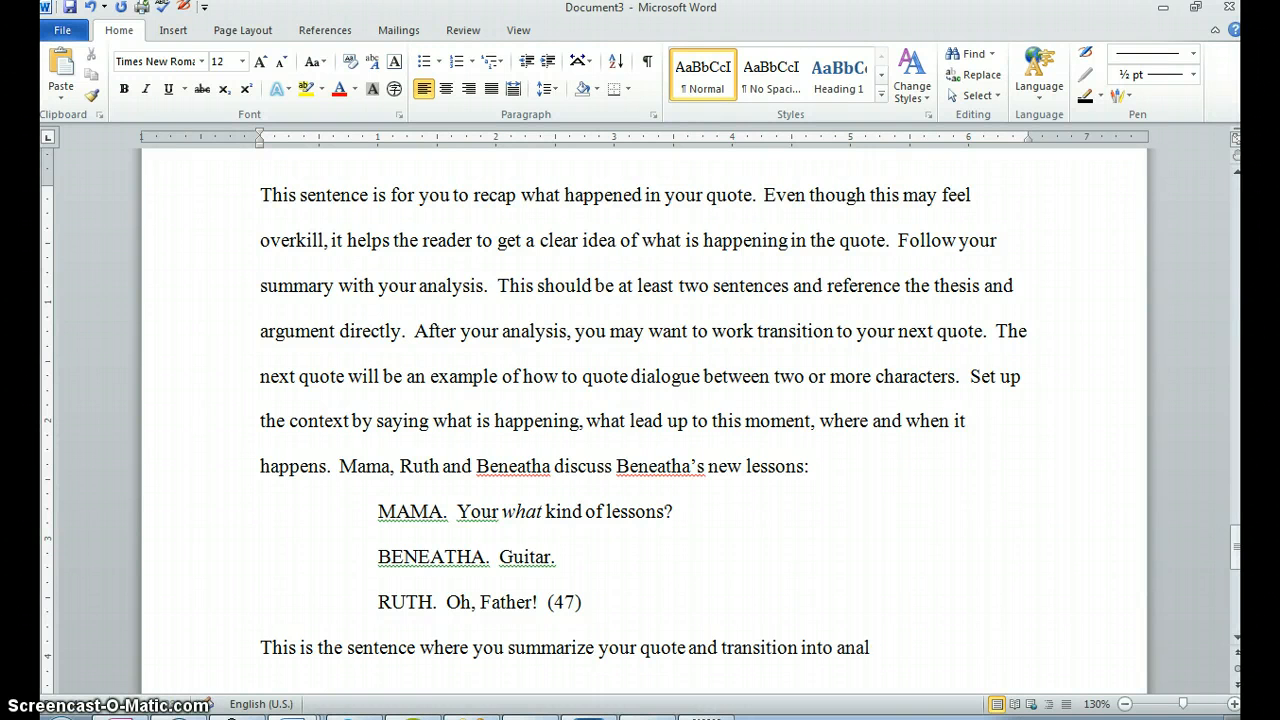
{"action": "type", "text": "ys"}
{"action": "key", "text": "BackSpace"}
{"action": "type", "text": "sis.  The next"}
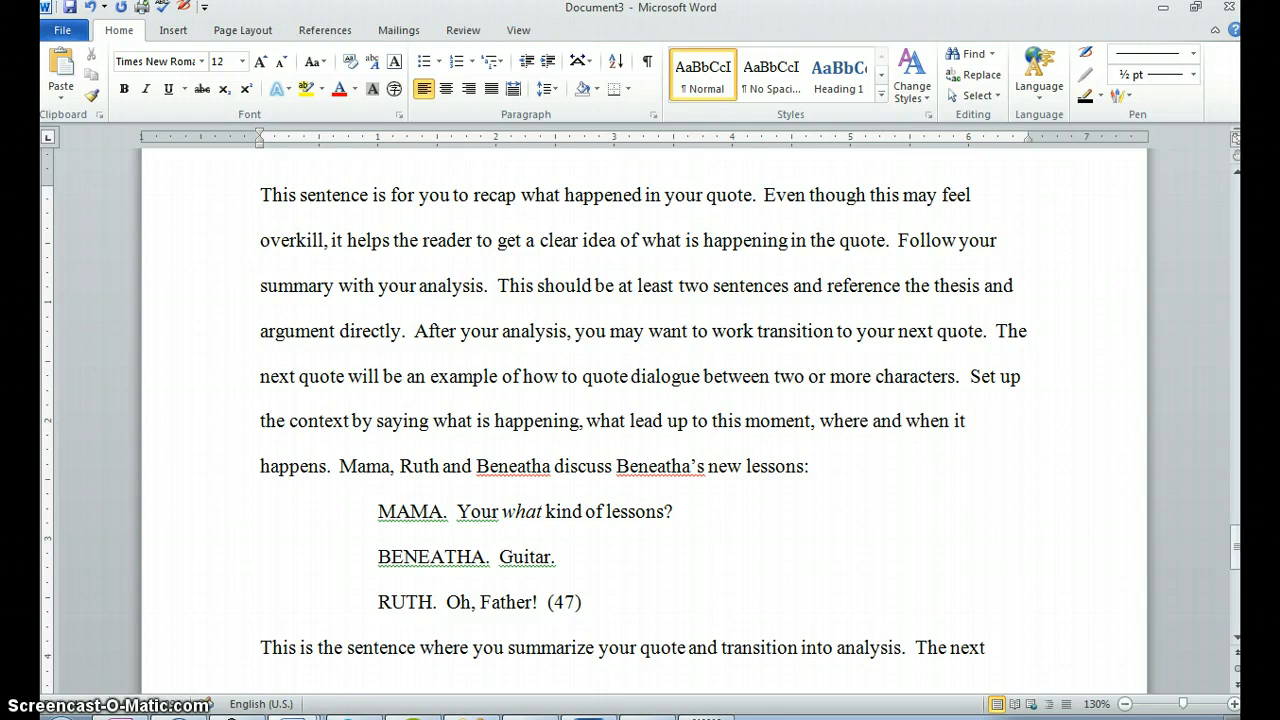
Finish the following sentence so that it reads "The next two or three sentences are analysis."
{"action": "type", "text": " two or t"}
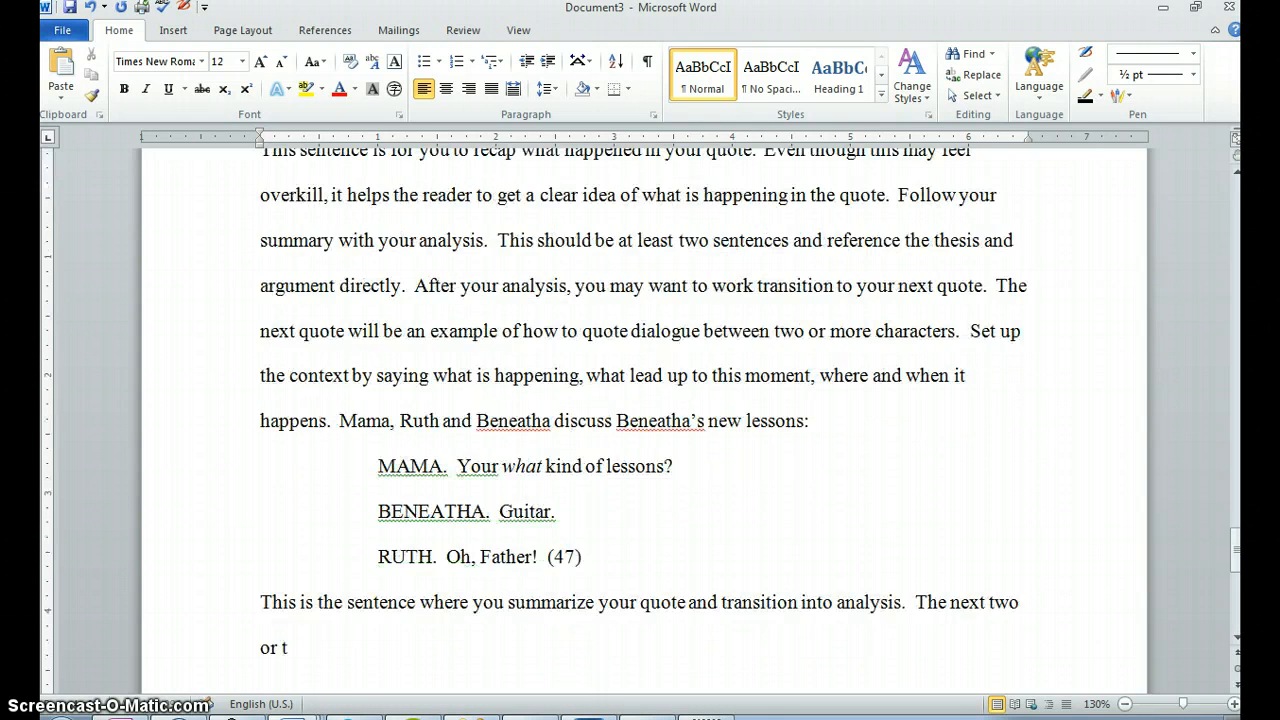
{"action": "type", "text": "hree sentenc"}
{"action": "key", "text": "BackSpace"}
{"action": "type", "text": "ces are analysis."}
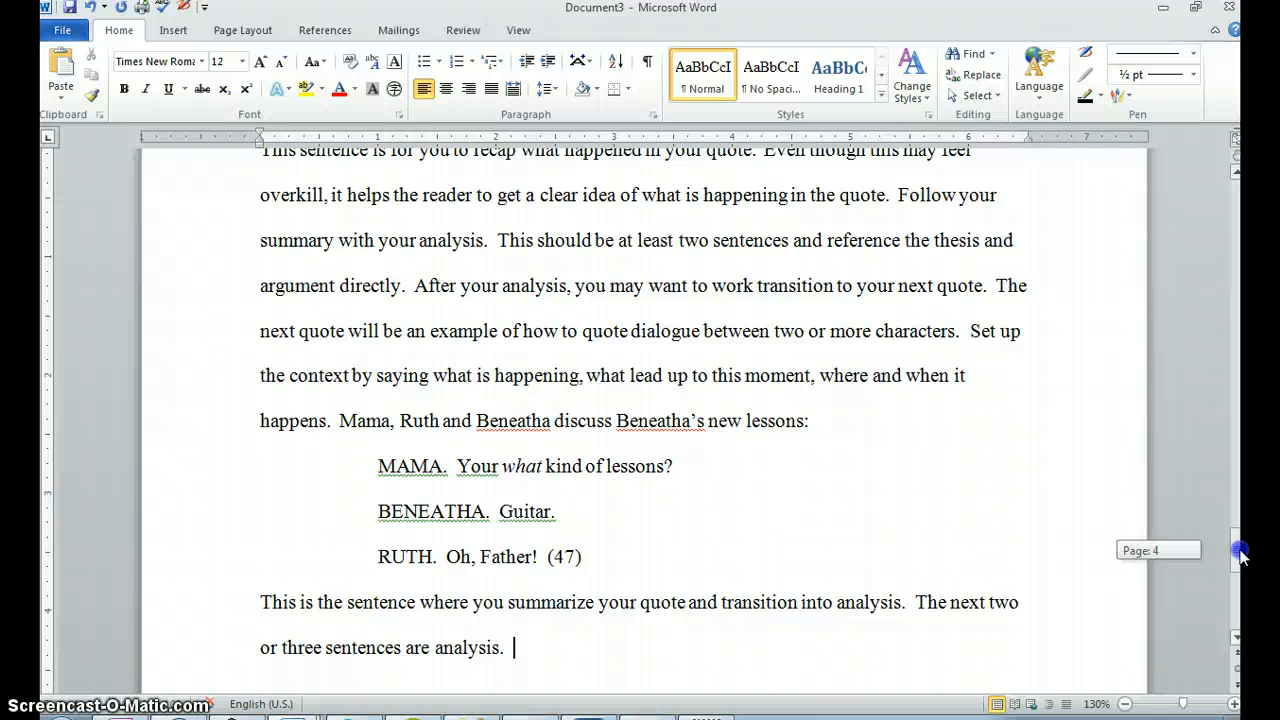
Review the formatting of the short Walter quote, the long Mama block quote and the multi-character dialogue
{"action": "left_click_drag", "start_coordinate": [1240, 555], "coordinate": [1237, 462]}
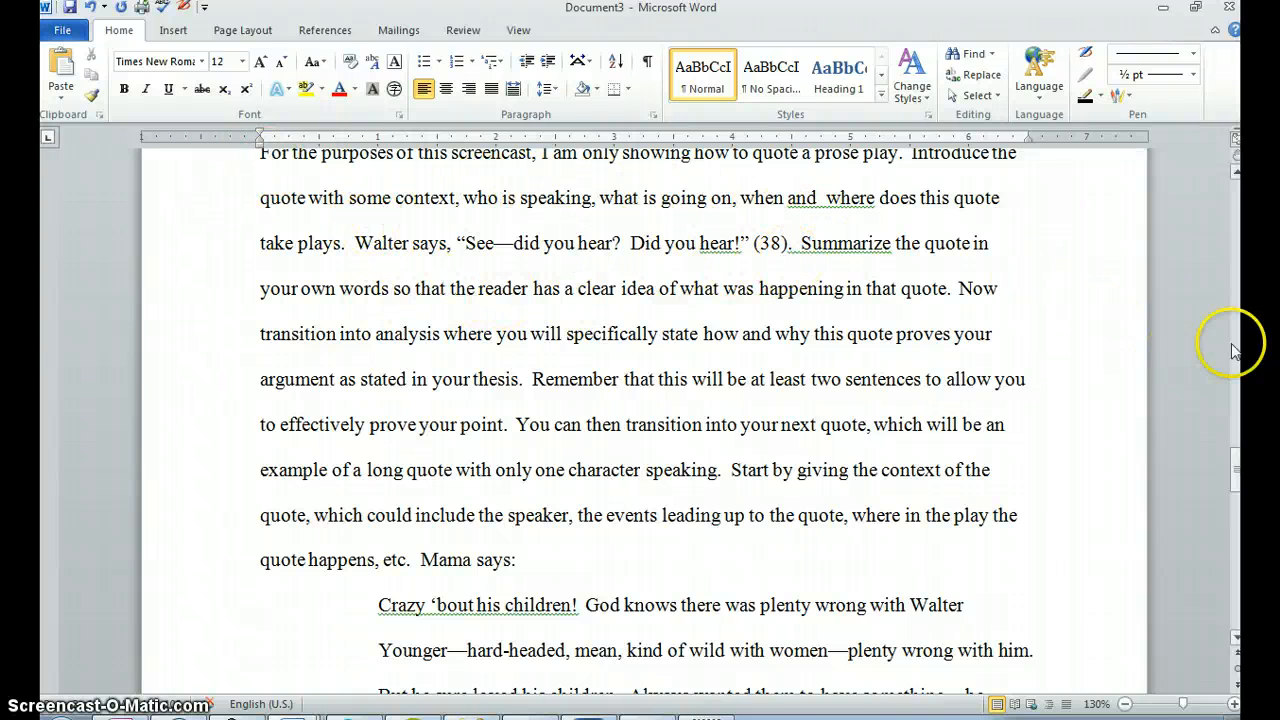
{"action": "left_click_drag", "start_coordinate": [1237, 455], "coordinate": [1237, 480]}
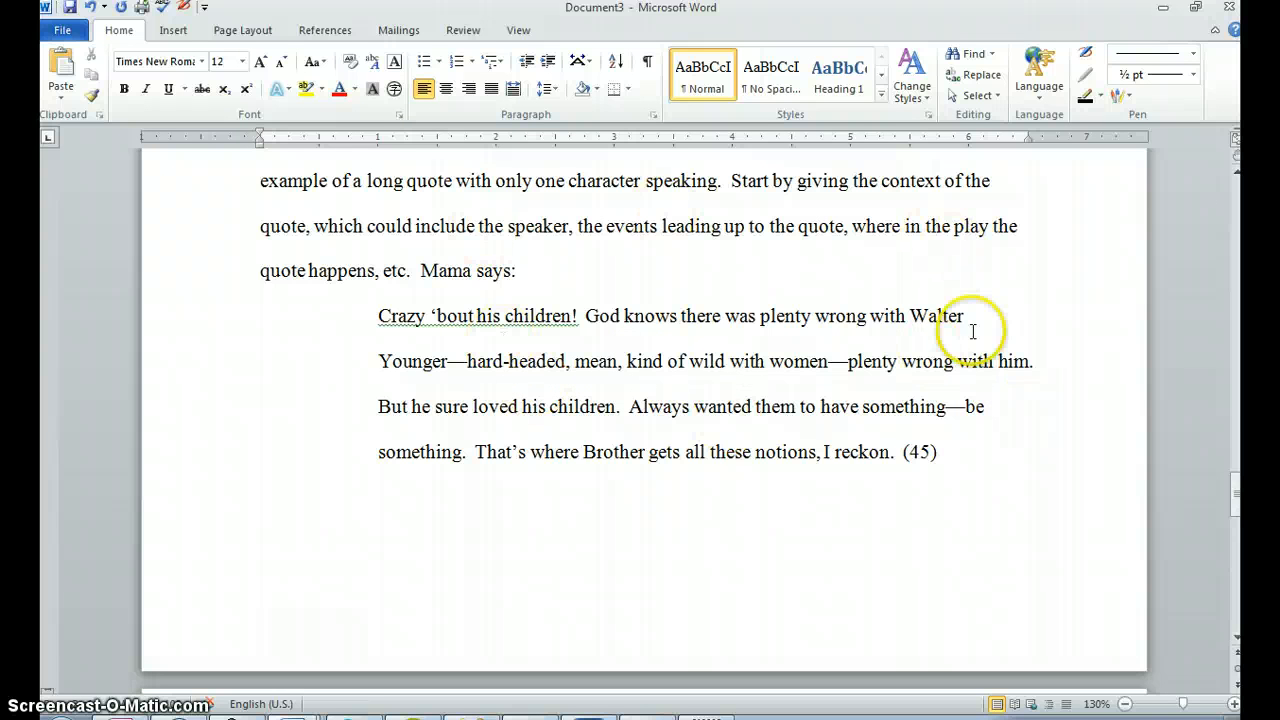
{"action": "left_click_drag", "start_coordinate": [1237, 500], "coordinate": [1240, 560]}
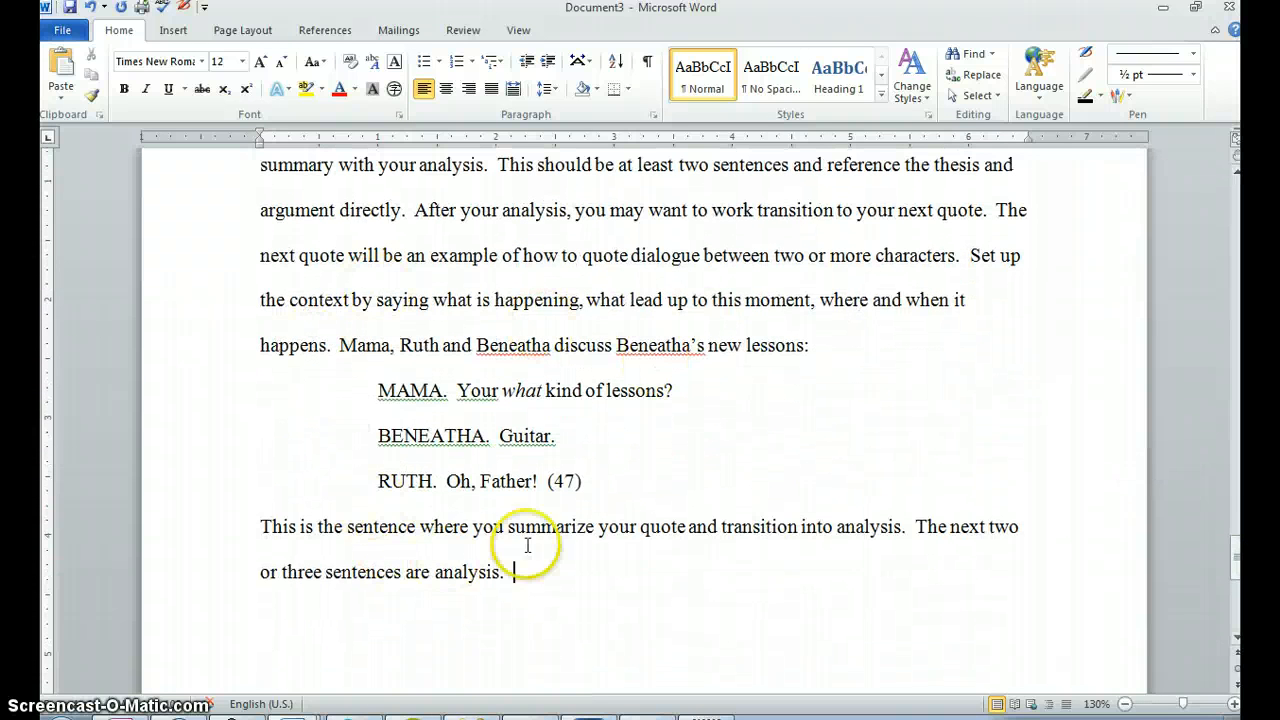